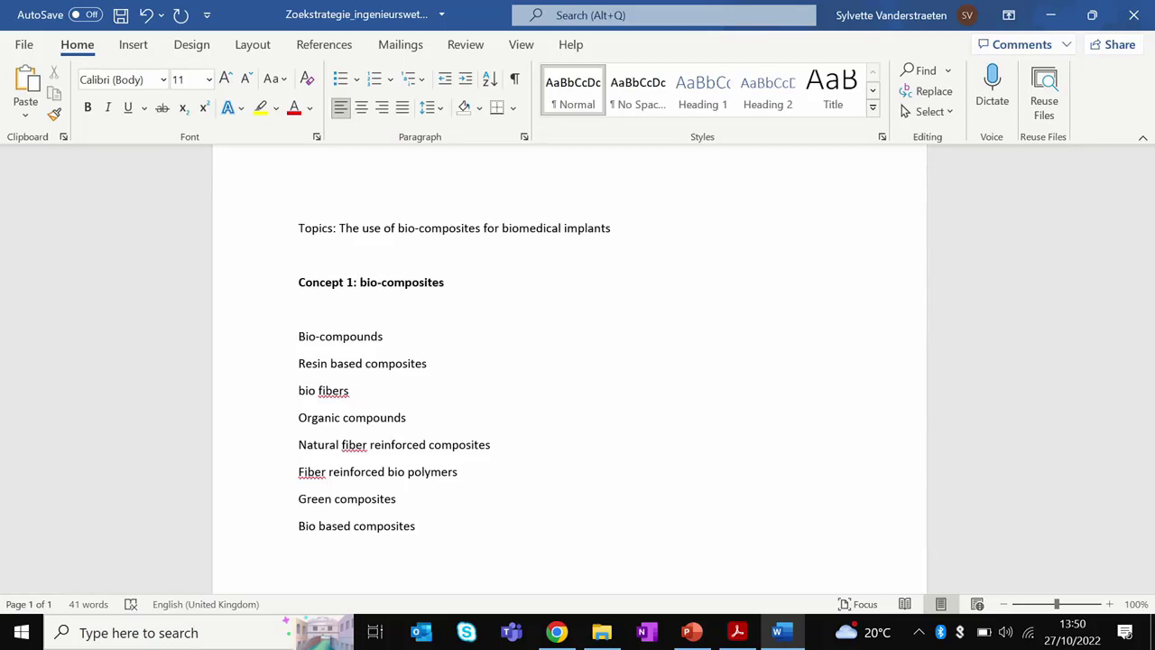
Start a search line under the Concept 1 heading with "Bio composites OR bio compounds OR".
{"action": "left_click_drag", "start_coordinate": [361, 281], "coordinate": [430, 285]}
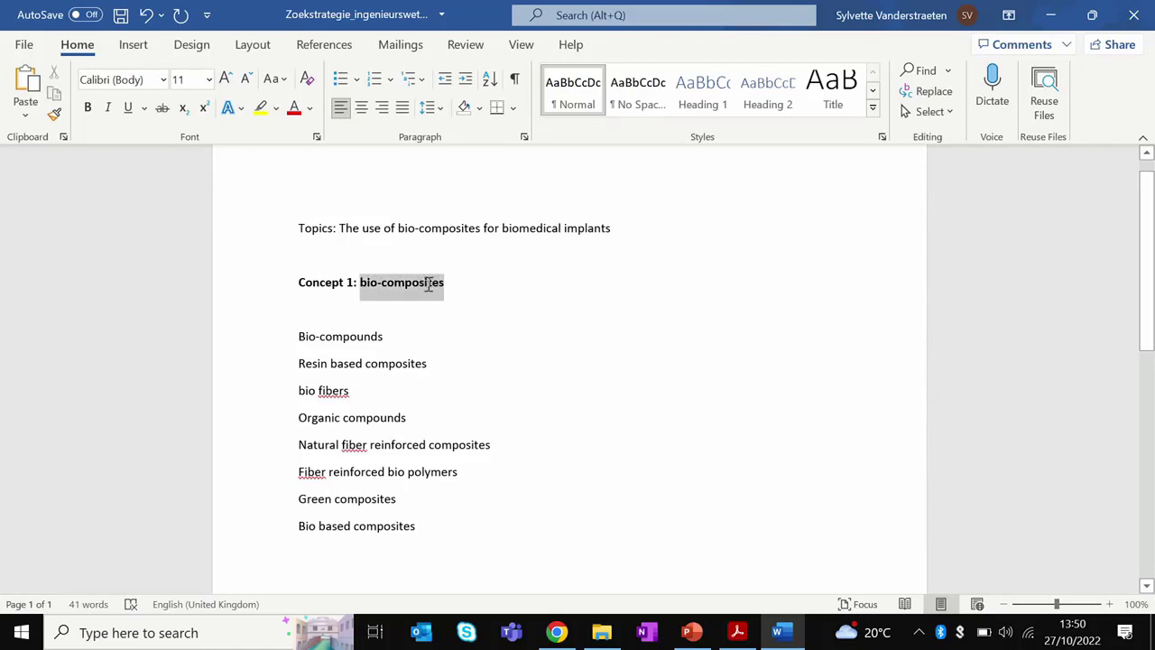
{"action": "left_click", "coordinate": [386, 307]}
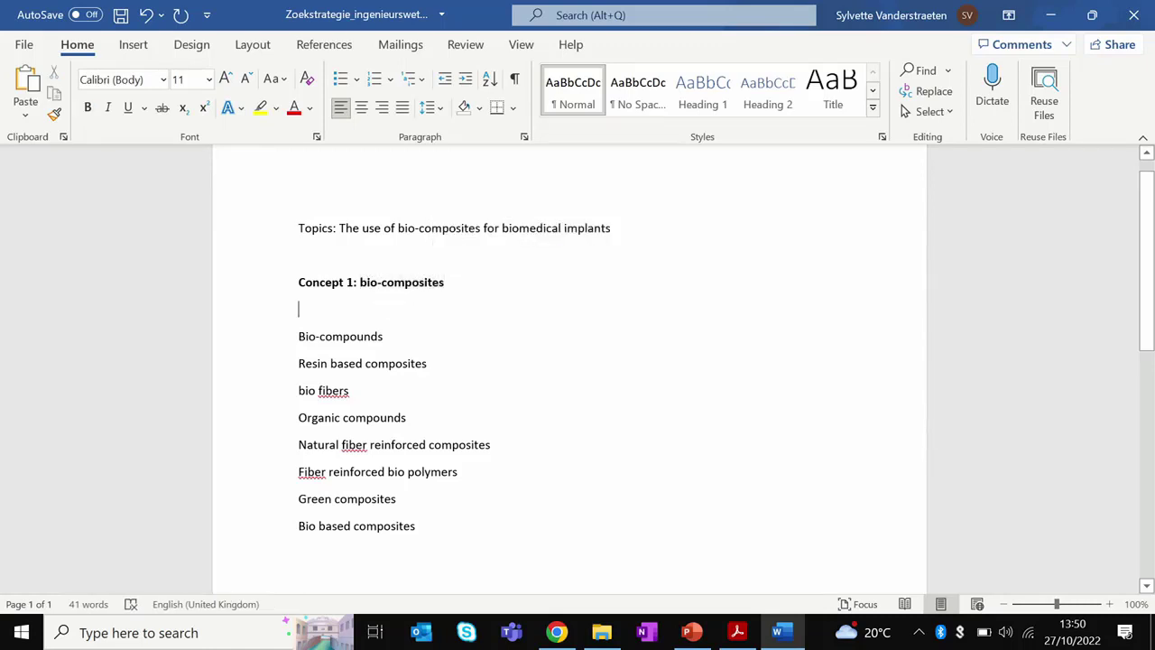
{"action": "type", "text": "bio composites OR bio compounds OR"}
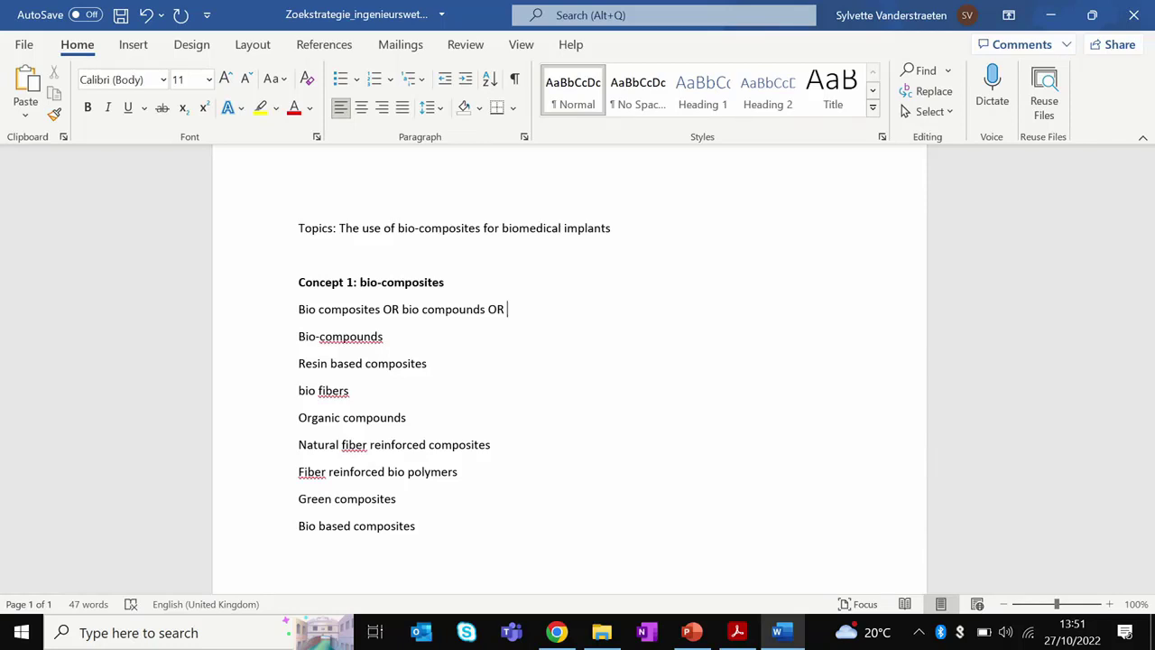
Truncate the first search term to Bio composite* and enclose it in quotation marks as a phrase.
{"action": "left_click_drag", "start_coordinate": [377, 318], "coordinate": [383, 318]}
{"action": "type", "text": "*"}
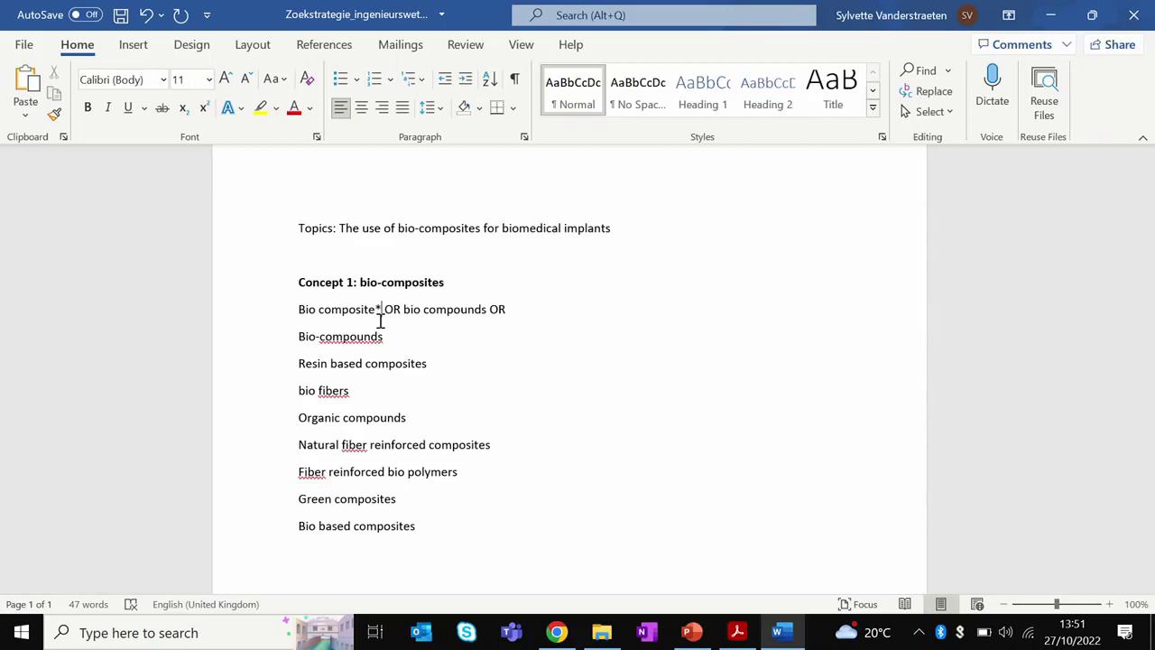
{"action": "left_click", "coordinate": [299, 310]}
{"action": "type", "text": "\""}
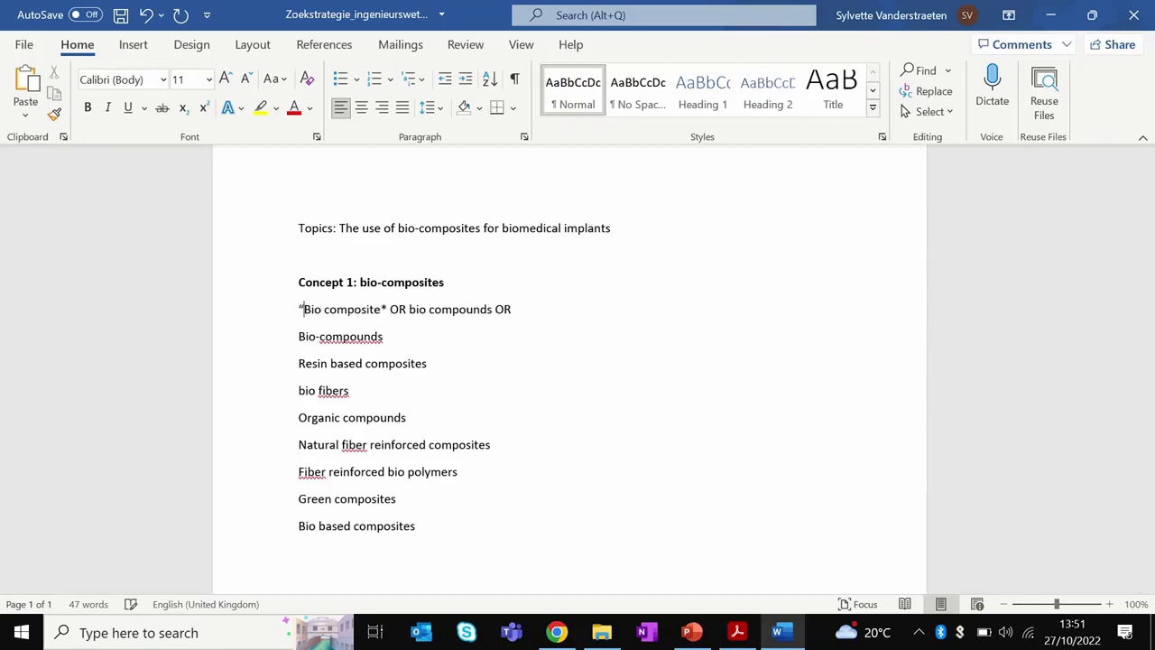
{"action": "left_click", "coordinate": [386, 310]}
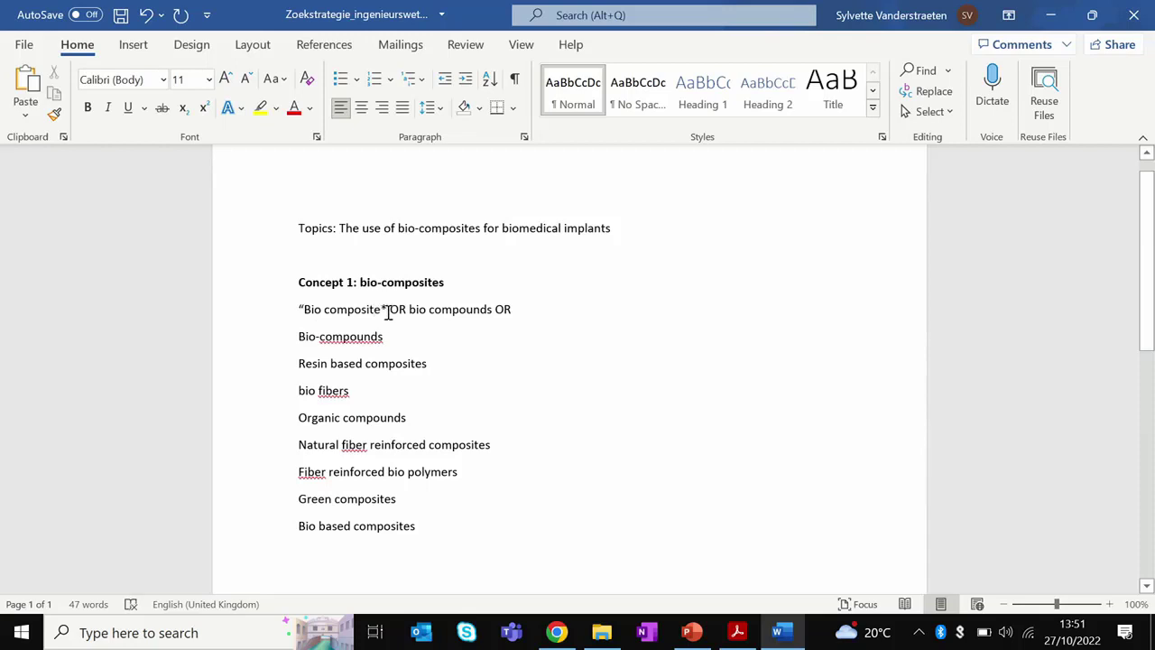
{"action": "type", "text": "\""}
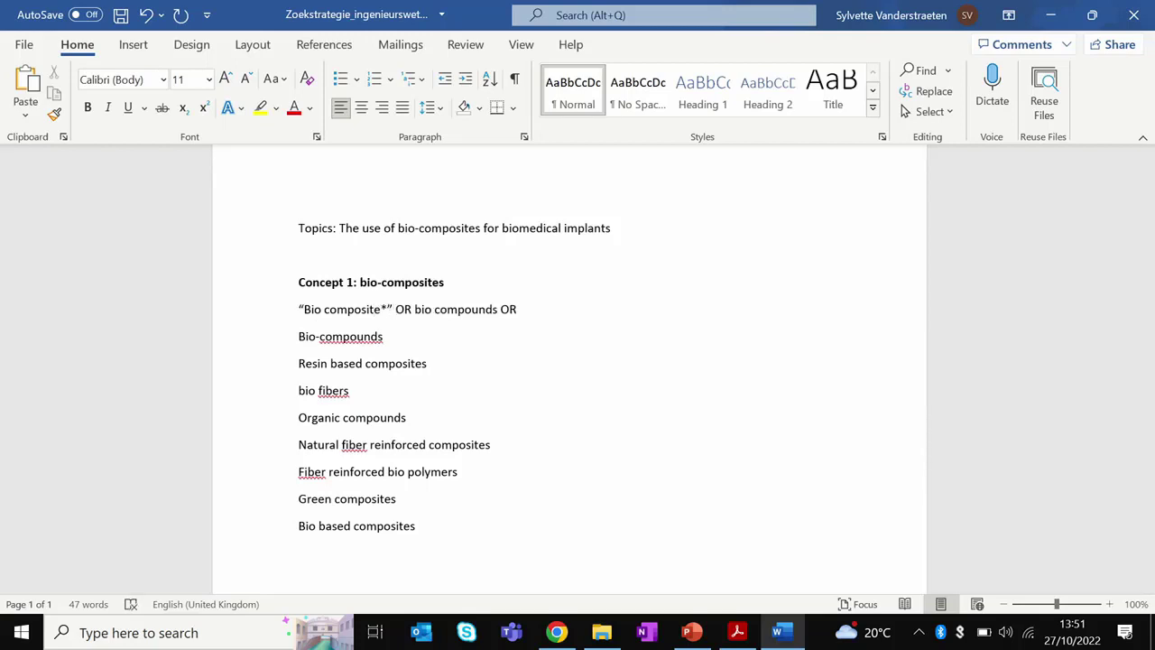
Truncate the second search term to bio compound* and enclose it in quotation marks.
{"action": "left_click", "coordinate": [497, 310]}
{"action": "key", "text": "BackSpace"}
{"action": "type", "text": "*"}
{"action": "type", "text": "\""}
{"action": "left_click", "coordinate": [434, 310]}
{"action": "left_click", "coordinate": [415, 310]}
{"action": "type", "text": "\""}
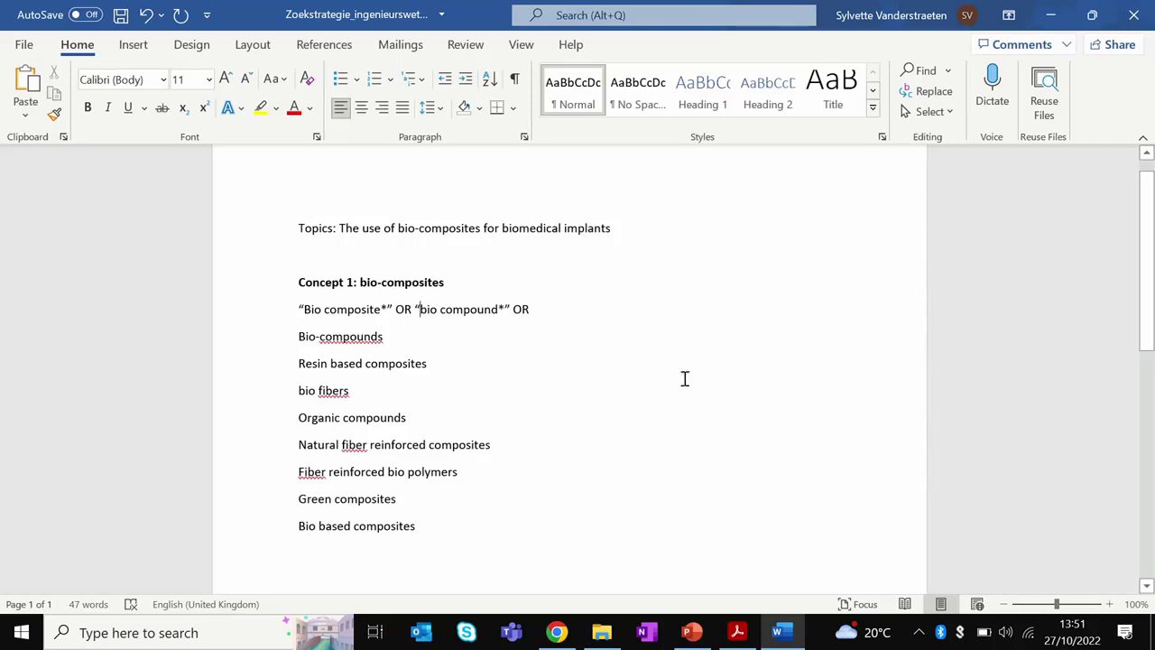
Remove the Bio-compounds entry from the synonym list under Concept 1.
{"action": "left_click_drag", "start_coordinate": [1151, 307], "coordinate": [1151, 334]}
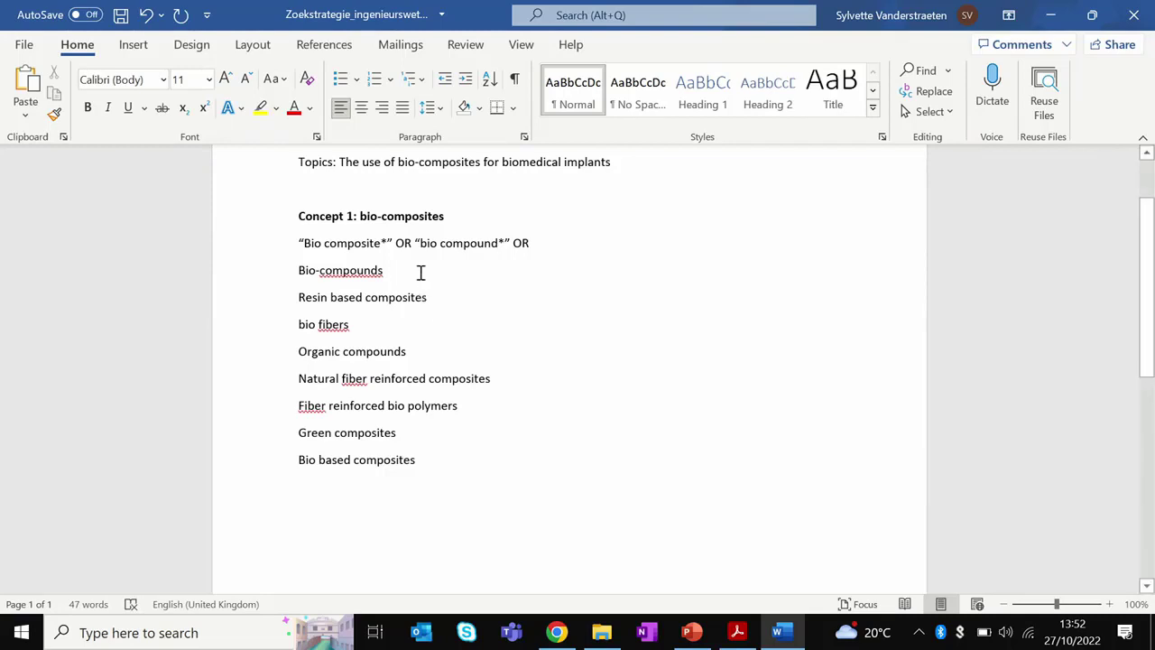
{"action": "left_click_drag", "start_coordinate": [399, 264], "coordinate": [278, 269]}
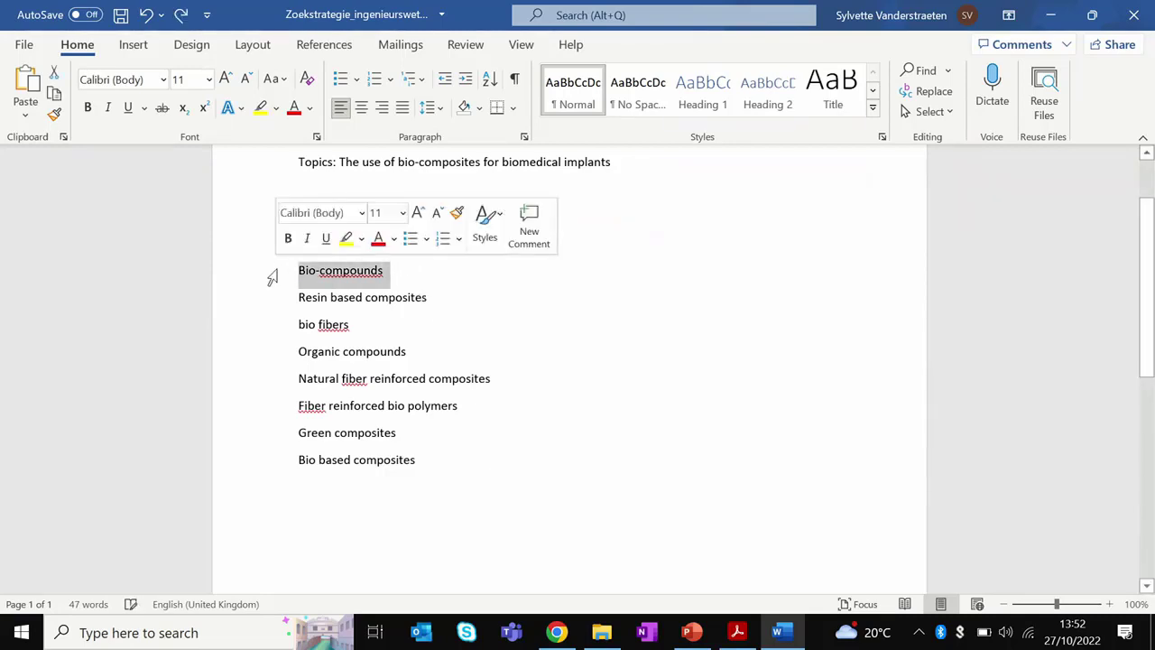
{"action": "key", "text": "BackSpace"}
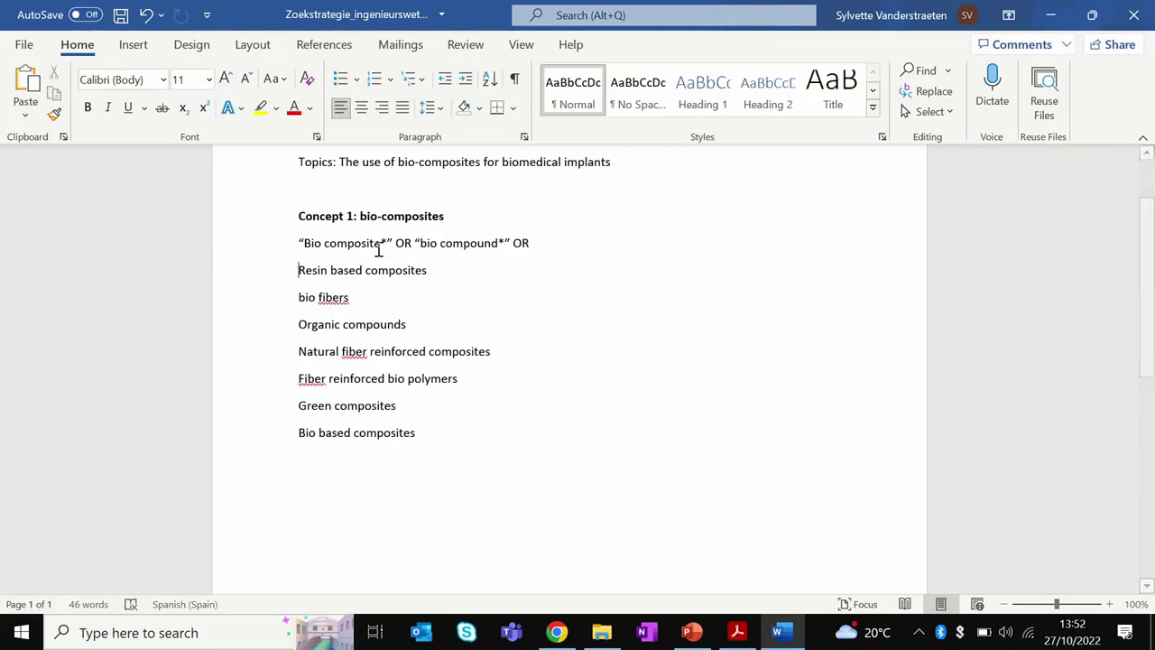
{"action": "left_click_drag", "start_coordinate": [445, 247], "coordinate": [485, 245]}
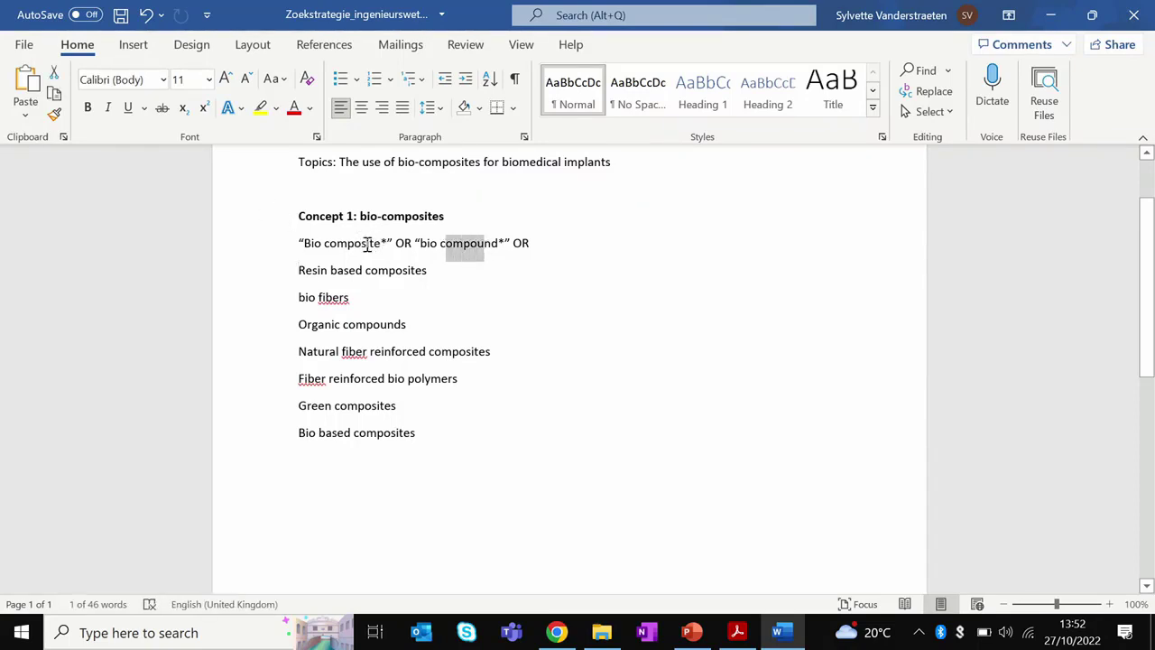
{"action": "left_click", "coordinate": [364, 244]}
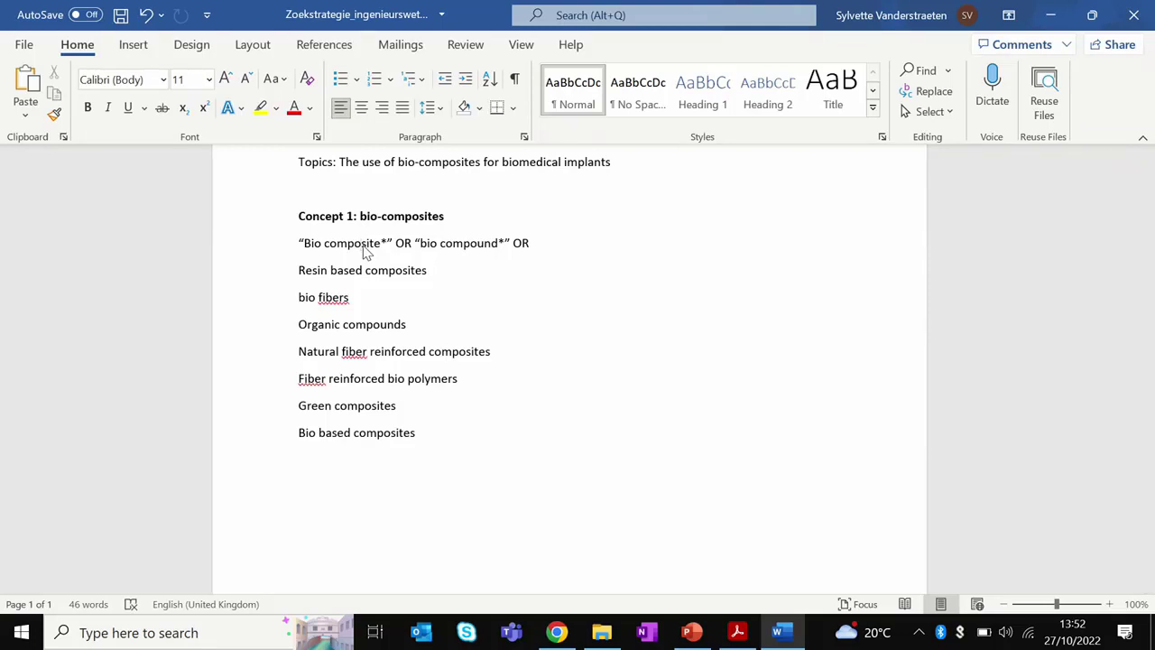
{"action": "left_click", "coordinate": [550, 250]}
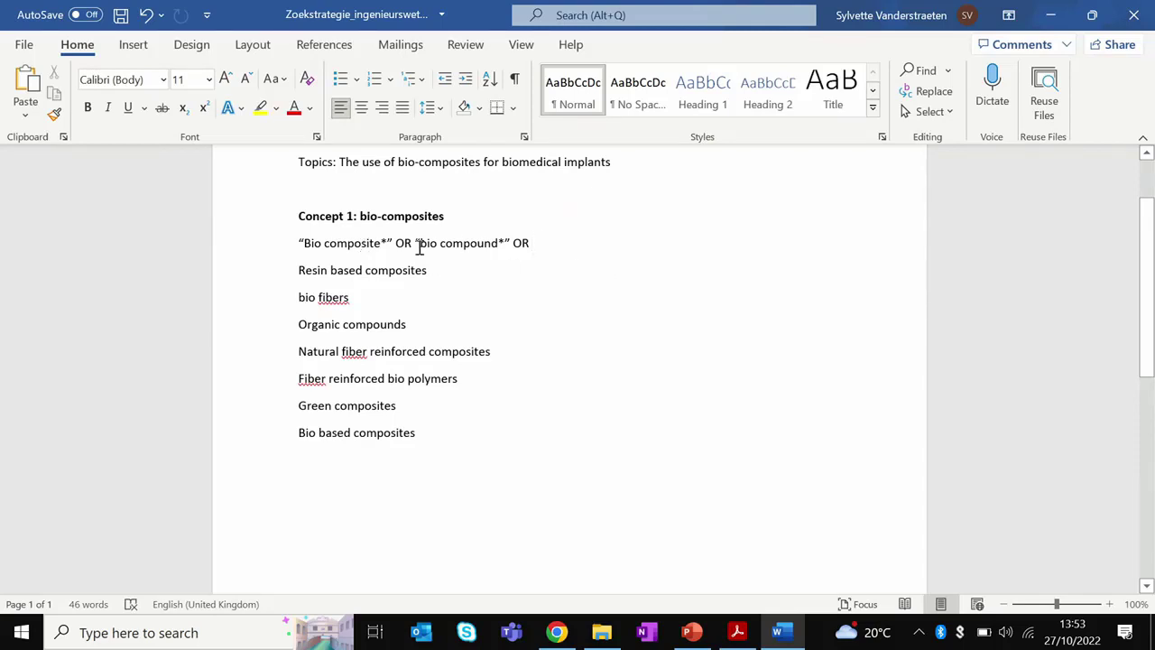
{"action": "left_click", "coordinate": [321, 244]}
{"action": "type", "text": "*)"}
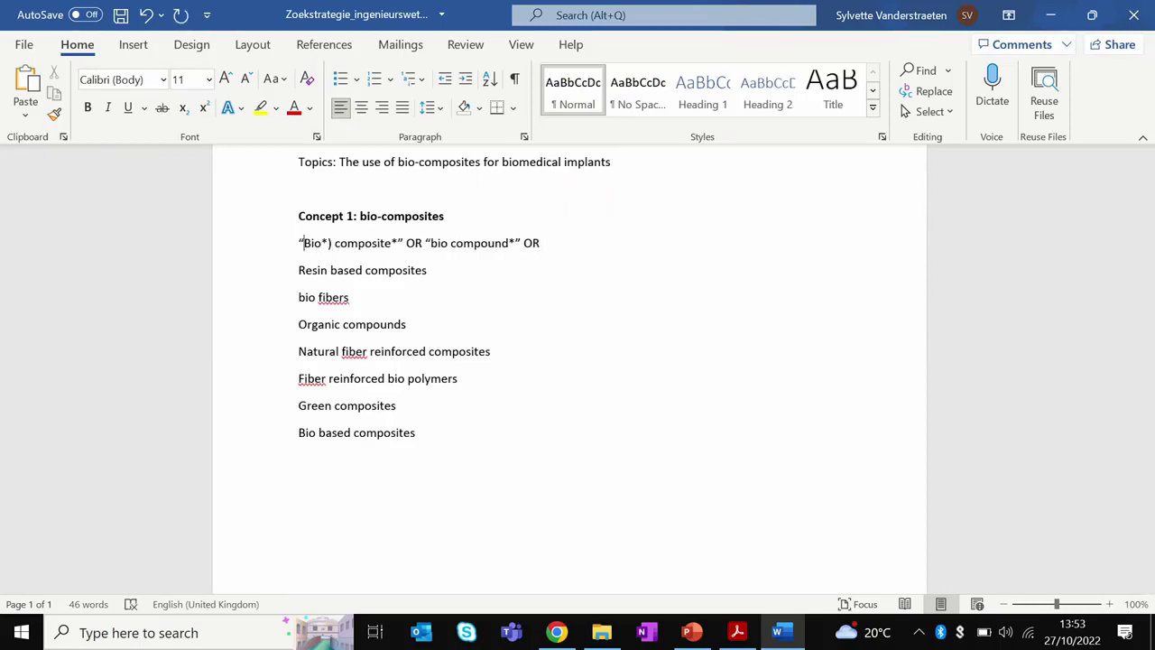
{"action": "left_click", "coordinate": [330, 243]}
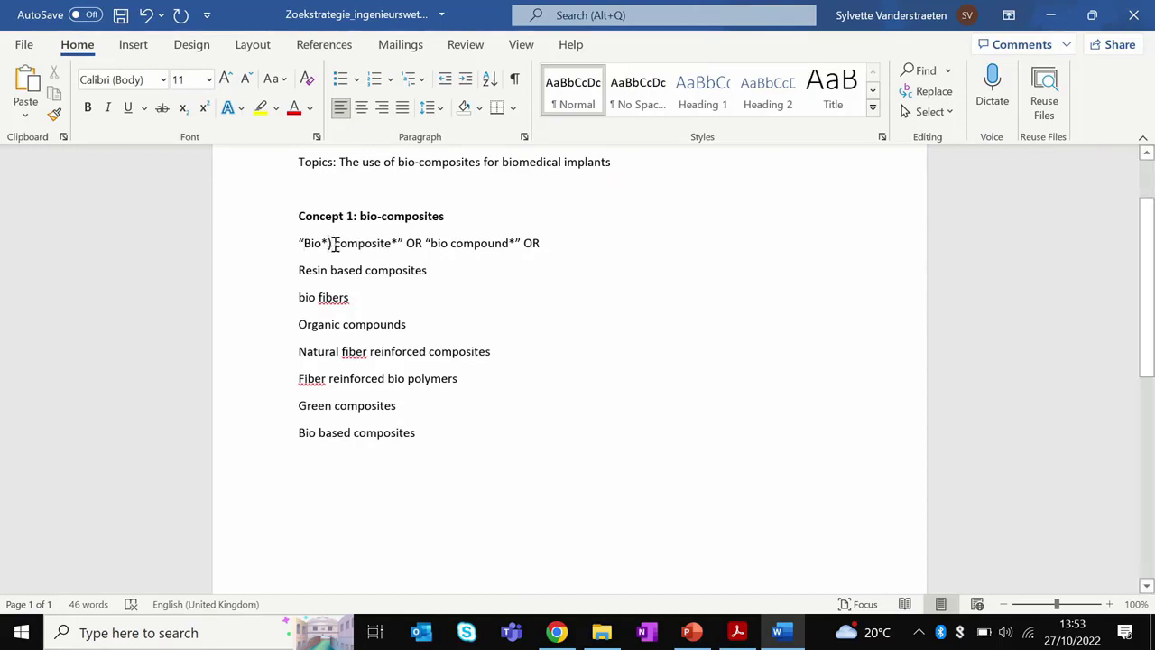
{"action": "key", "text": "BackSpace"}
{"action": "key", "text": "BackSpace"}
{"action": "key", "text": "BackSpace"}
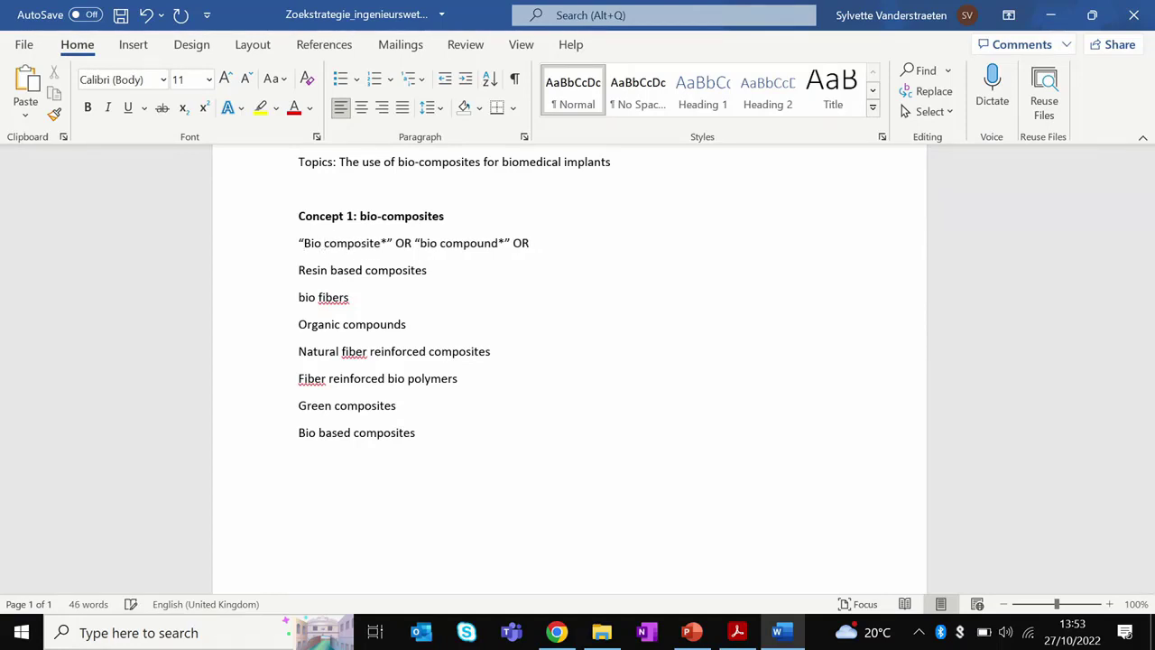
Begin a bracketed search group below the Concept 1 synonym list with "(bio* OR green* OR".
{"action": "left_click", "coordinate": [319, 495]}
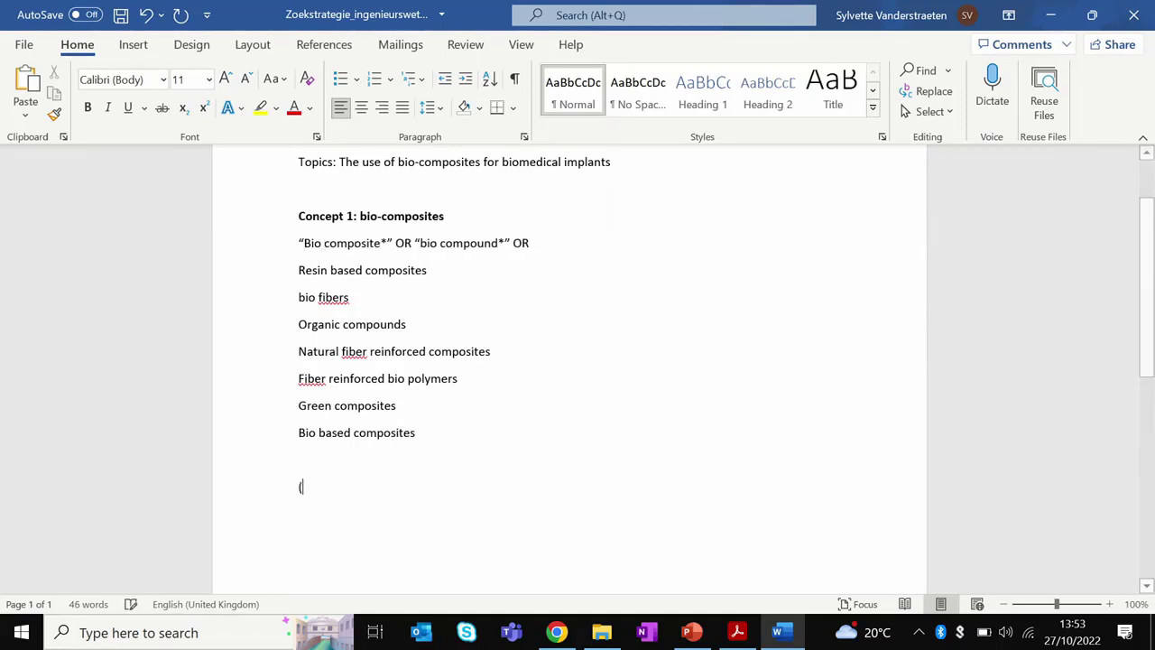
{"action": "type", "text": "(bio* "}
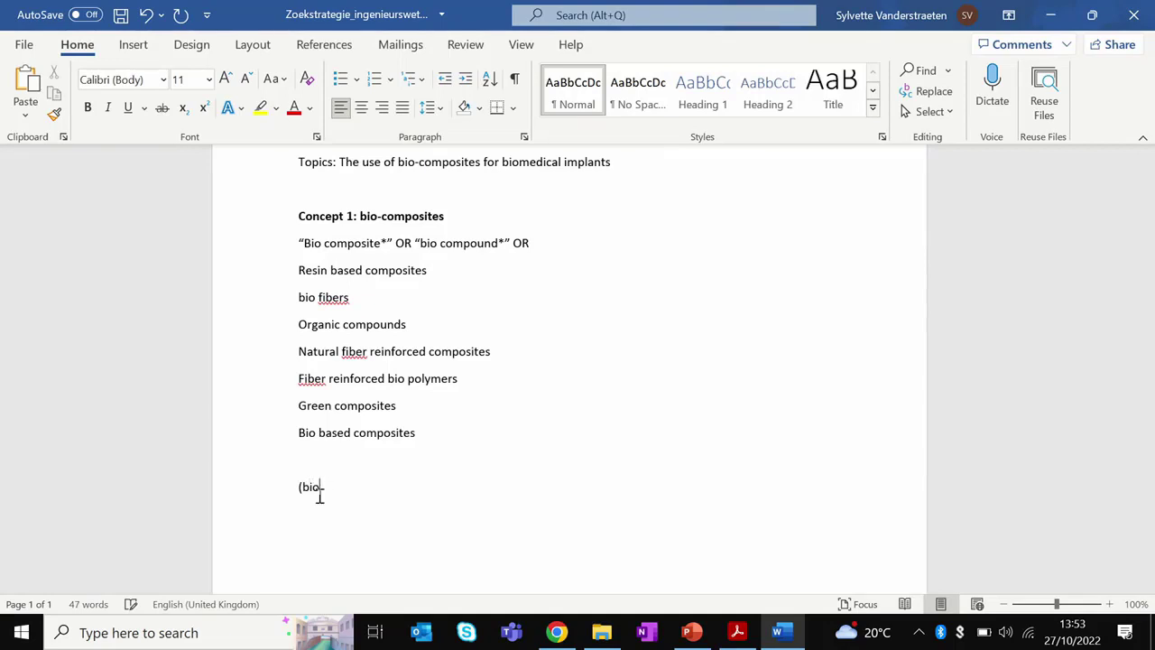
{"action": "type", "text": "OR green"}
{"action": "type", "text": "* OR"}
{"action": "type", "text": " \"bio b"}
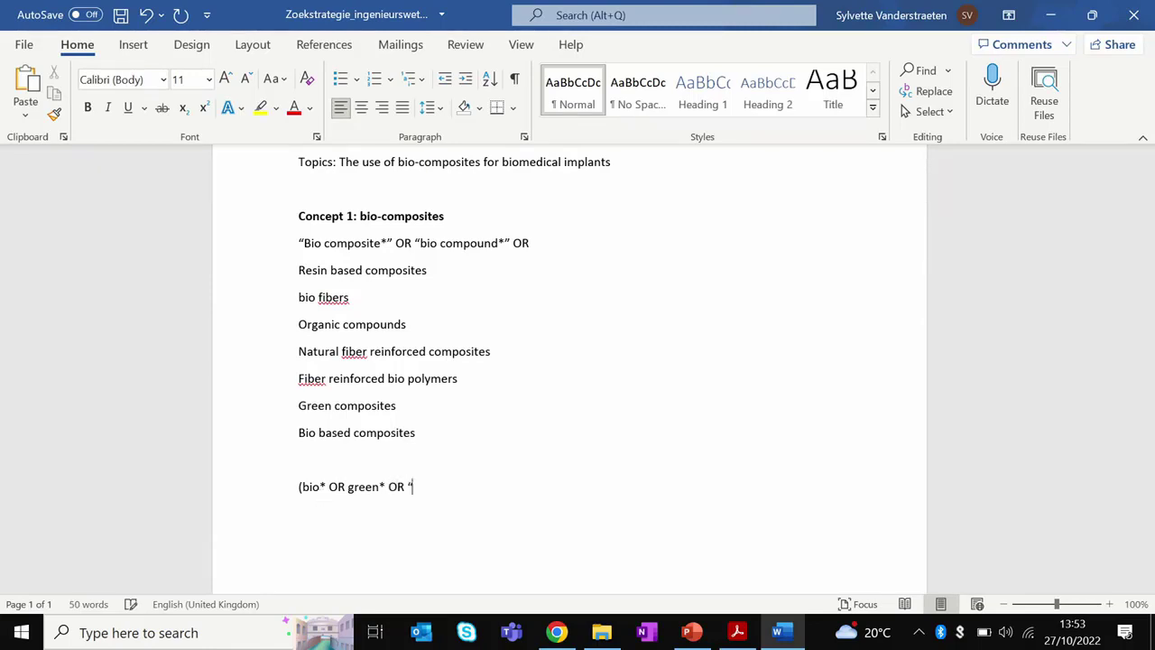
{"action": "type", "text": "ased\""}
{"action": "key", "text": "BackSpace"}
{"action": "key", "text": "BackSpace"}
{"action": "key", "text": "BackSpace"}
{"action": "key", "text": "BackSpace"}
{"action": "key", "text": "BackSpace"}
{"action": "key", "text": "BackSpace"}
{"action": "key", "text": "BackSpace"}
{"action": "key", "text": "BackSpace"}
{"action": "type", "text": "OR organic"}
{"action": "key", "text": "BackSpace"}
{"action": "key", "text": "BackSpace"}
{"action": "key", "text": "BackSpace"}
{"action": "key", "text": "BackSpace"}
{"action": "key", "text": "BackSpace"}
{"action": "key", "text": "BackSpace"}
{"action": "key", "text": "BackSpace"}
{"action": "key", "text": "BackSpace"}
{"action": "key", "text": "BackSpace"}
{"action": "key", "text": "BackSpace"}
{"action": "key", "text": "BackSpace"}
{"action": "key", "text": "BackSpace"}
Complete the first bracketed group with the quoted phrase "natural fiber*" and follow it with AND.
{"action": "type", "text": "\""}
{"action": "type", "text": "natural"}
{"action": "type", "text": " fiberé"}
{"action": "key", "text": "BackSpace"}
{"action": "type", "text": "*\""}
{"action": "type", "text": ") "}
{"action": "type", "text": "AND "}
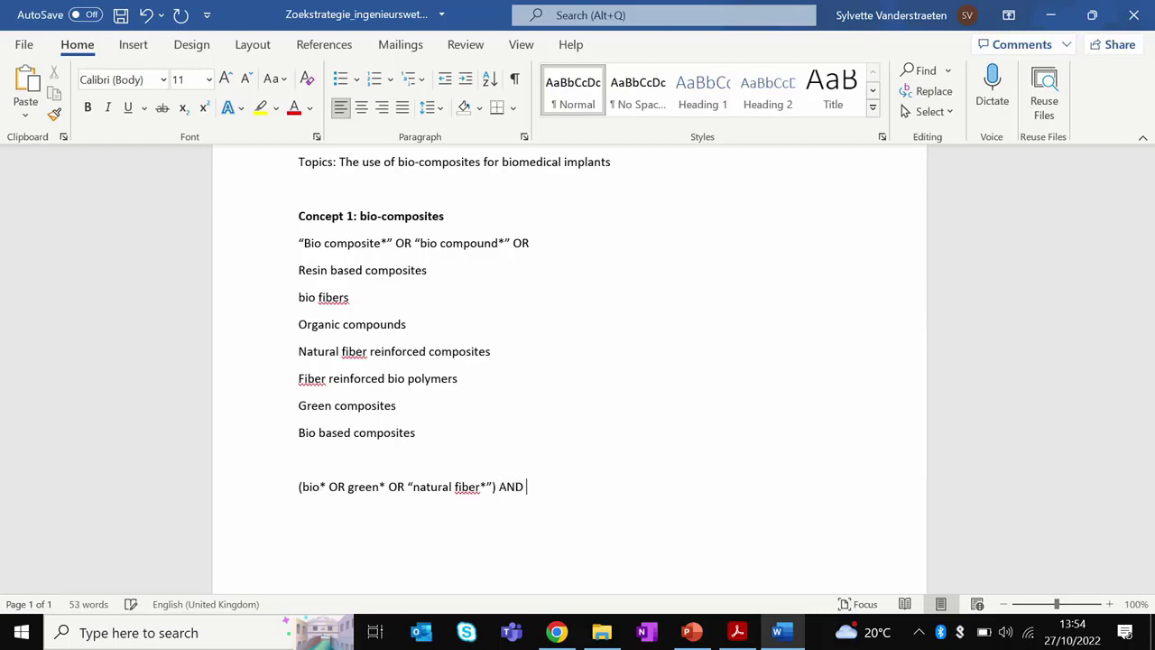
Add the second bracketed group (composite* OR compound*) after AND.
{"action": "type", "text": "(composite"}
{"action": "type", "text": " OR"}
{"action": "key", "text": "Left"}
{"action": "key", "text": "Left"}
{"action": "key", "text": "Left"}
{"action": "type", "text": "$"}
{"action": "key", "text": "Right"}
{"action": "key", "text": "BackSpace"}
{"action": "type", "text": "*"}
{"action": "key", "text": "Right"}
{"action": "key", "text": "Right"}
{"action": "key", "text": "Right"}
{"action": "key", "text": "Return"}
{"action": "key", "text": "BackSpace"}
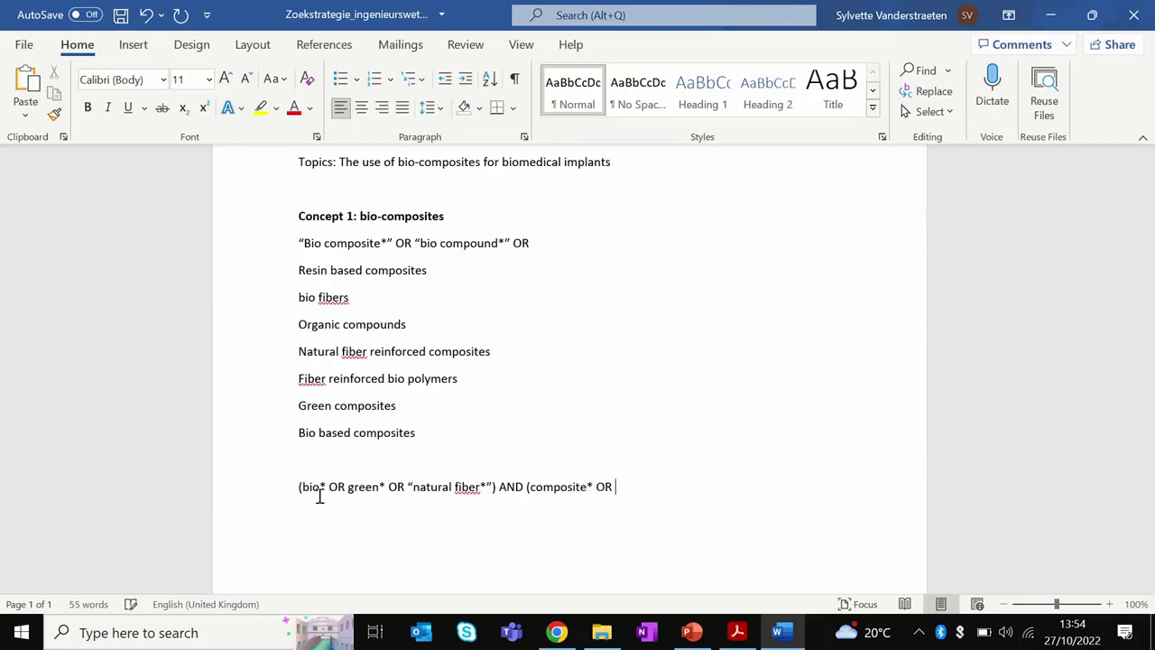
{"action": "type", "text": "compound*)"}
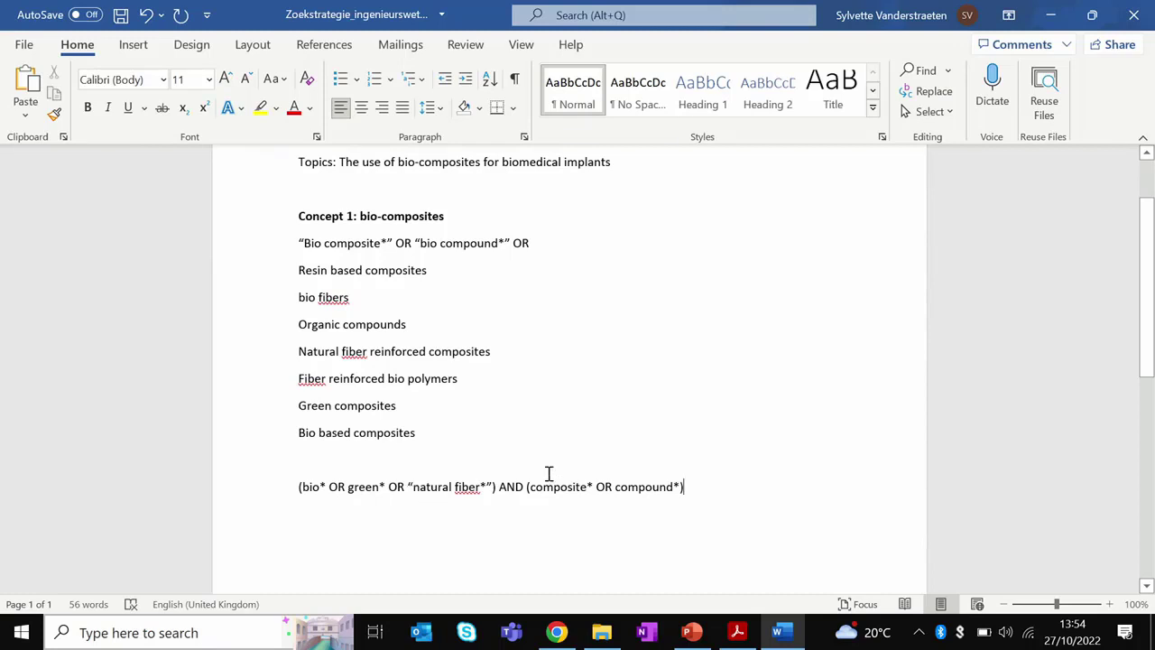
Reduce the phrase "natural fiber*" to the single unquoted term natural*.
{"action": "double_click", "coordinate": [476, 486]}
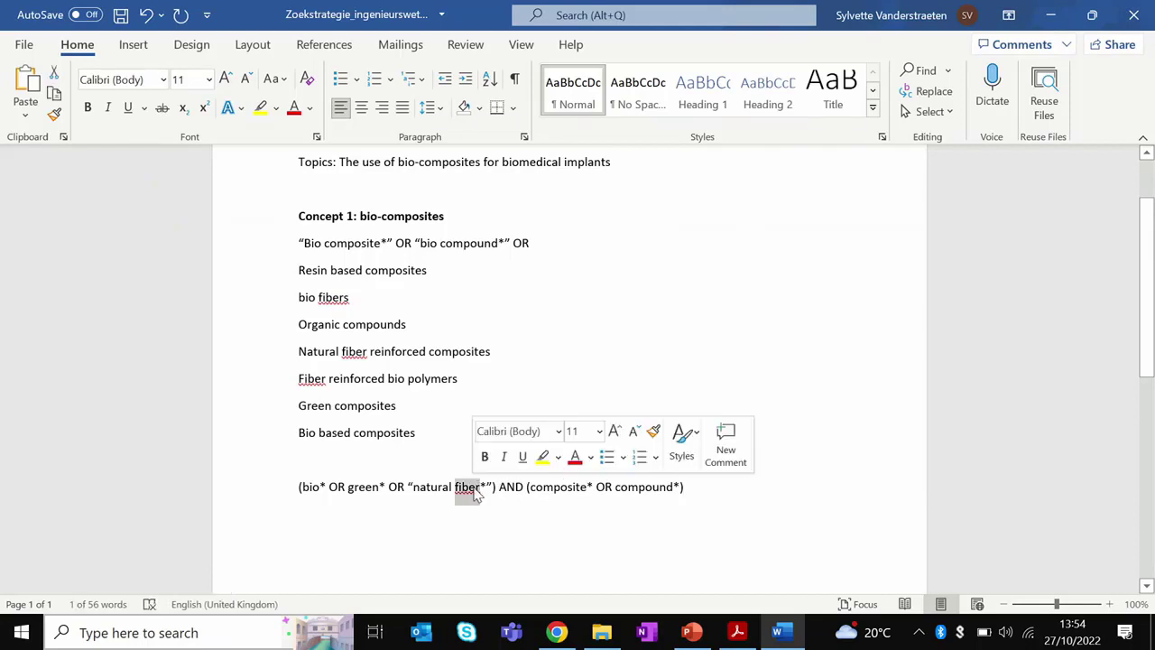
{"action": "key", "text": "Delete"}
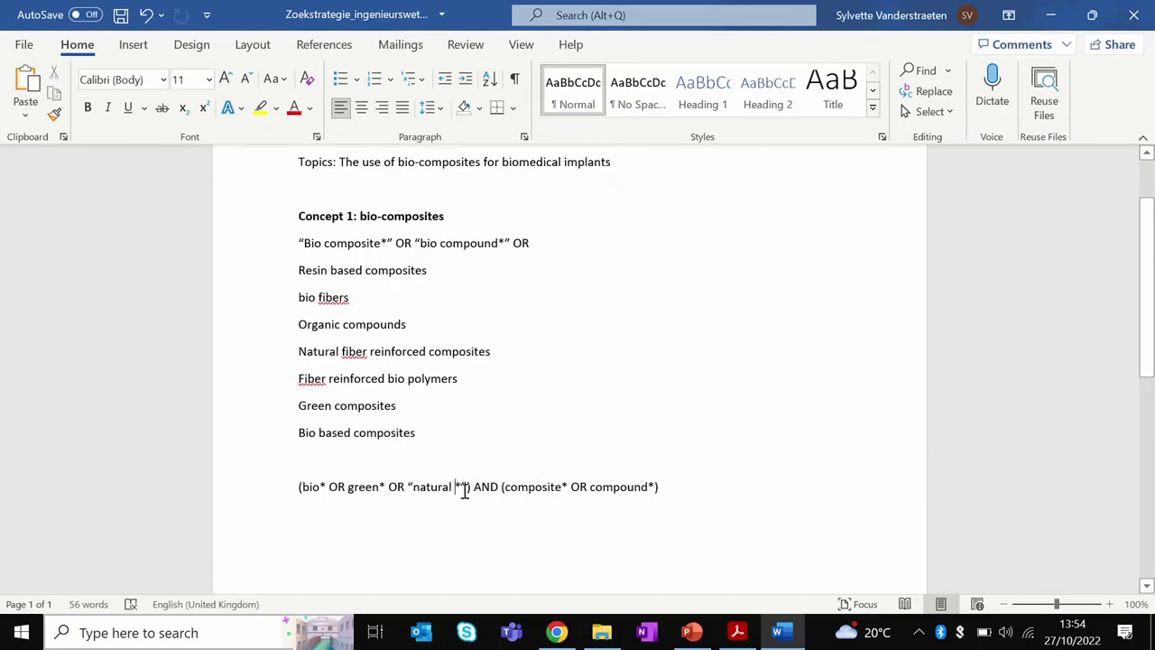
{"action": "key", "text": "BackSpace"}
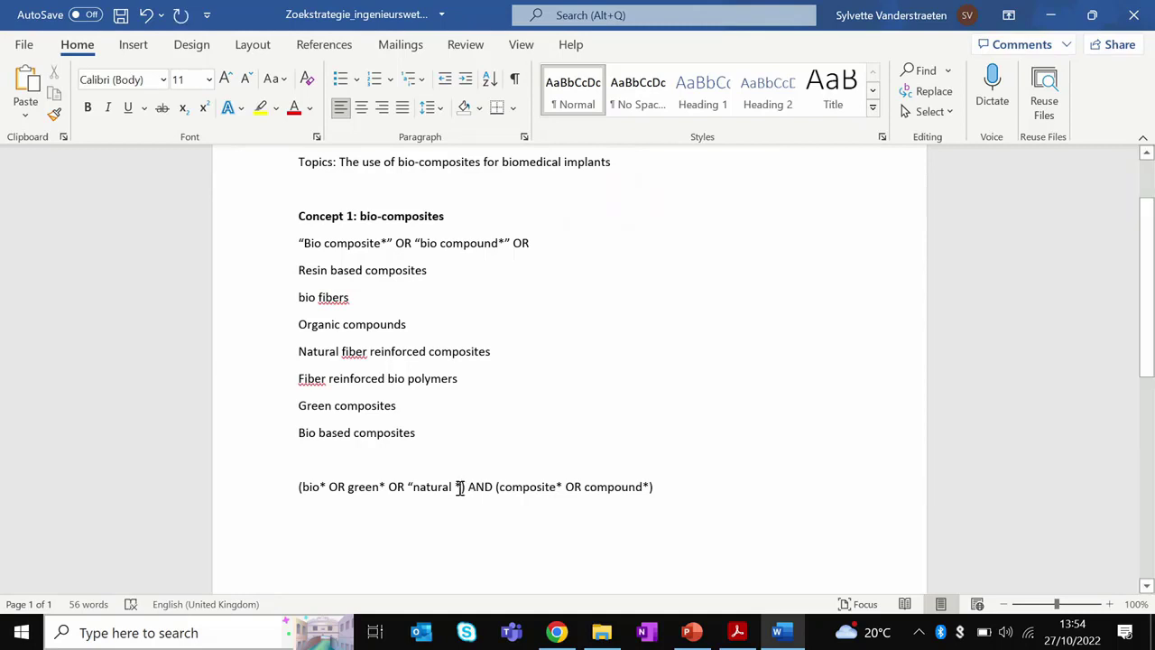
{"action": "key", "text": "BackSpace"}
{"action": "type", "text": "*"}
{"action": "key", "text": "Delete"}
{"action": "left_click", "coordinate": [413, 486]}
{"action": "key", "text": "BackSpace"}
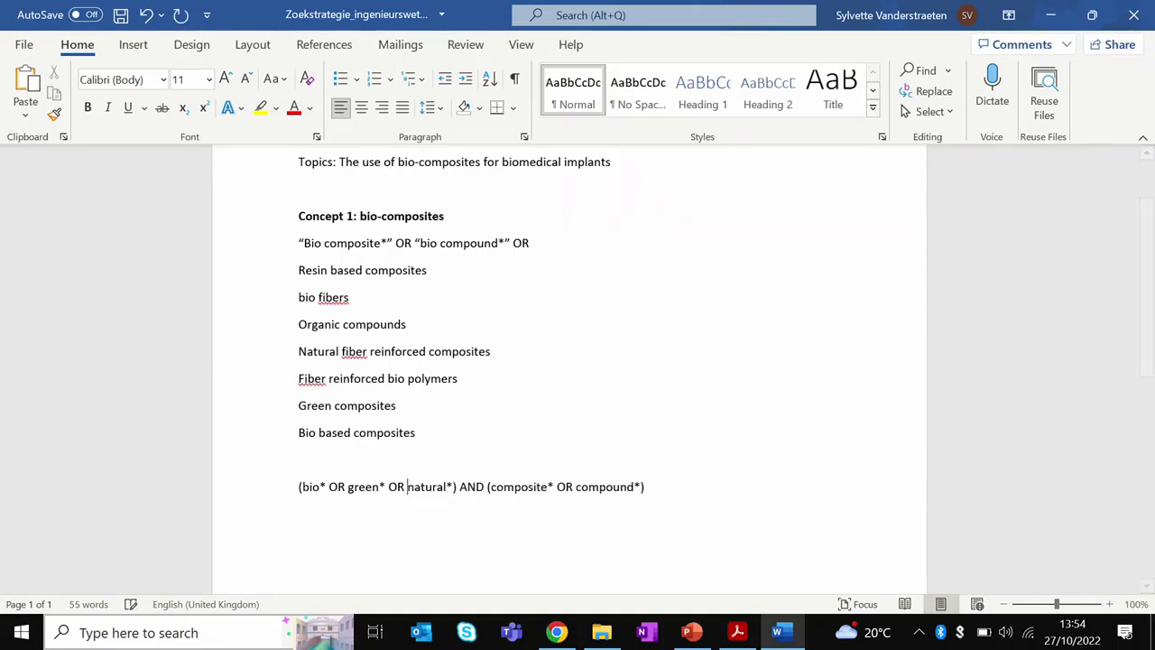
Extend the second group after compound* with "OR polymer* OR fibre* OR fibre*".
{"action": "left_click", "coordinate": [641, 487]}
{"action": "type", "text": "OR polymer* OR fibre*"}
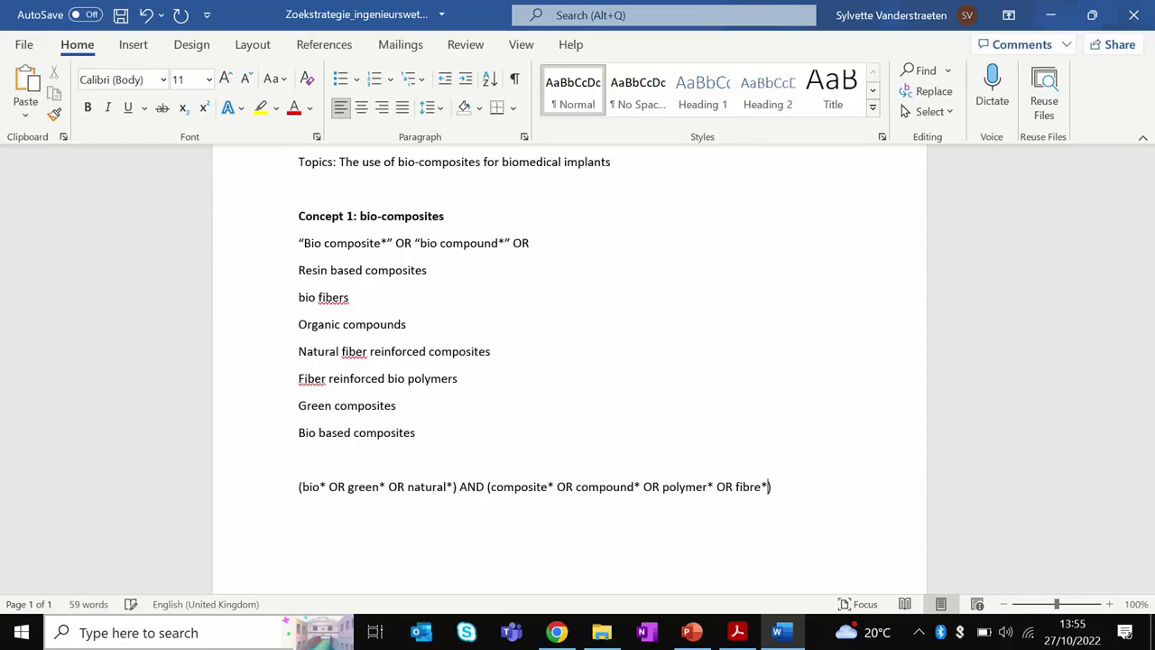
{"action": "type", "text": " OR fibre*"}
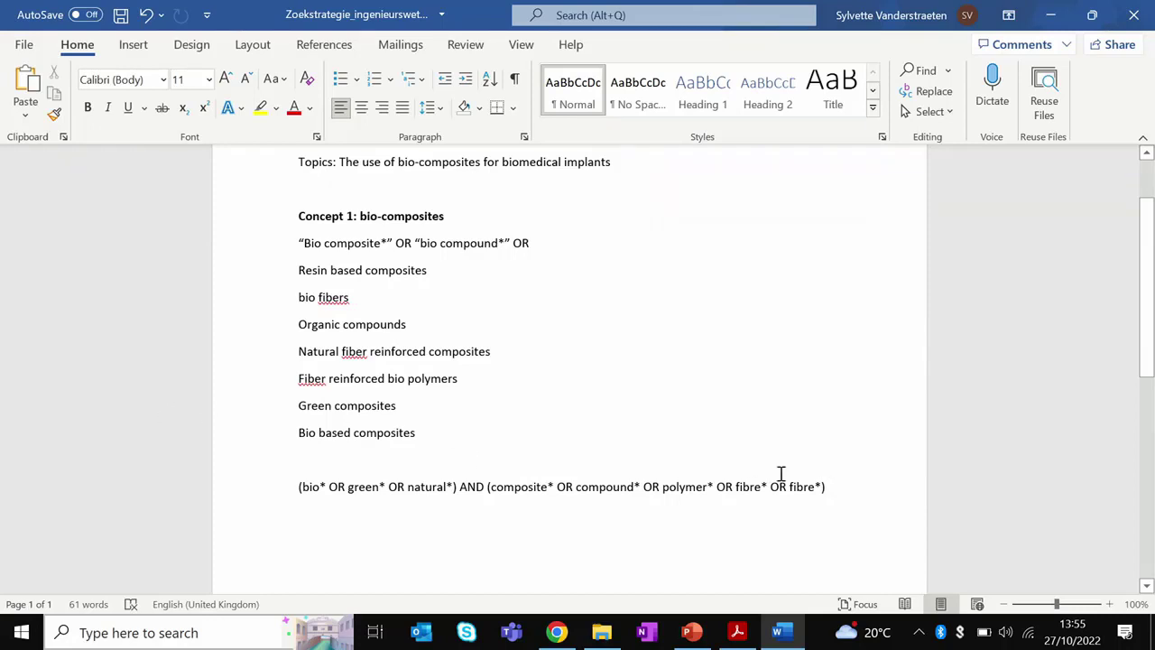
Delete the old draft query and synonym list under Concept 1, leaving the bracketed query directly below the heading.
{"action": "left_click_drag", "start_coordinate": [430, 433], "coordinate": [259, 261]}
{"action": "key", "text": "Delete"}
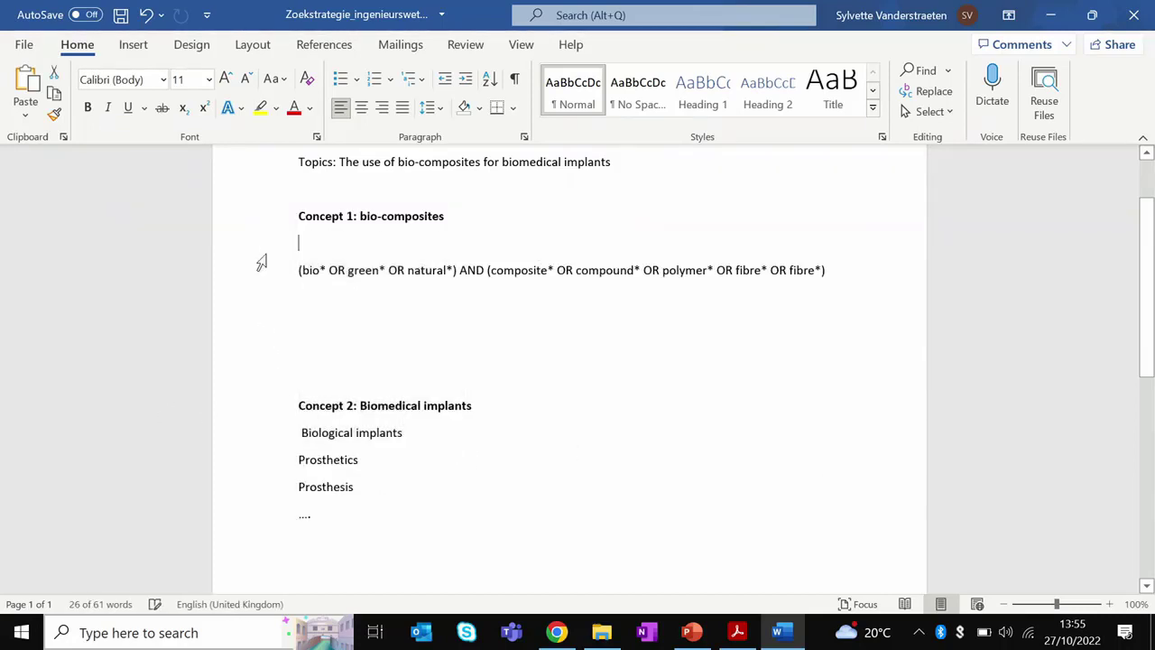
{"action": "key", "text": "BackSpace"}
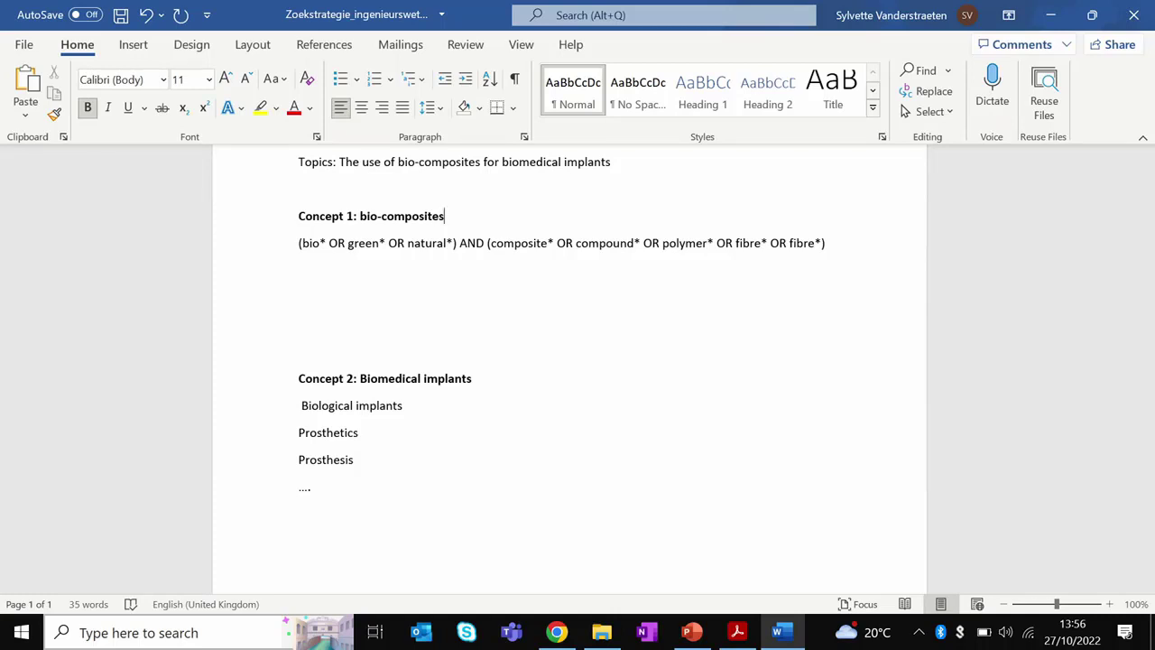
Add "OR organic*" after natural* inside the first bracketed group.
{"action": "left_click", "coordinate": [455, 245]}
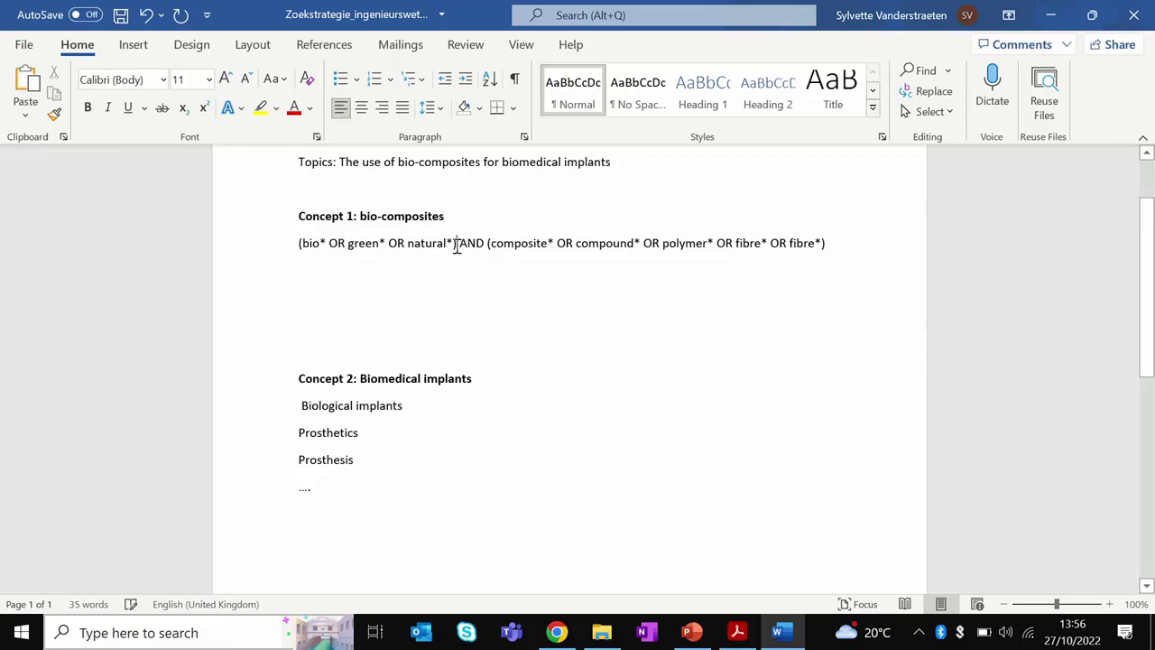
{"action": "scroll", "coordinate": [456, 245], "scroll_direction": "up", "scroll_amount": 2}
{"action": "left_click", "coordinate": [456, 250]}
{"action": "left_click", "coordinate": [455, 339]}
{"action": "type", "text": "OR organic*"}
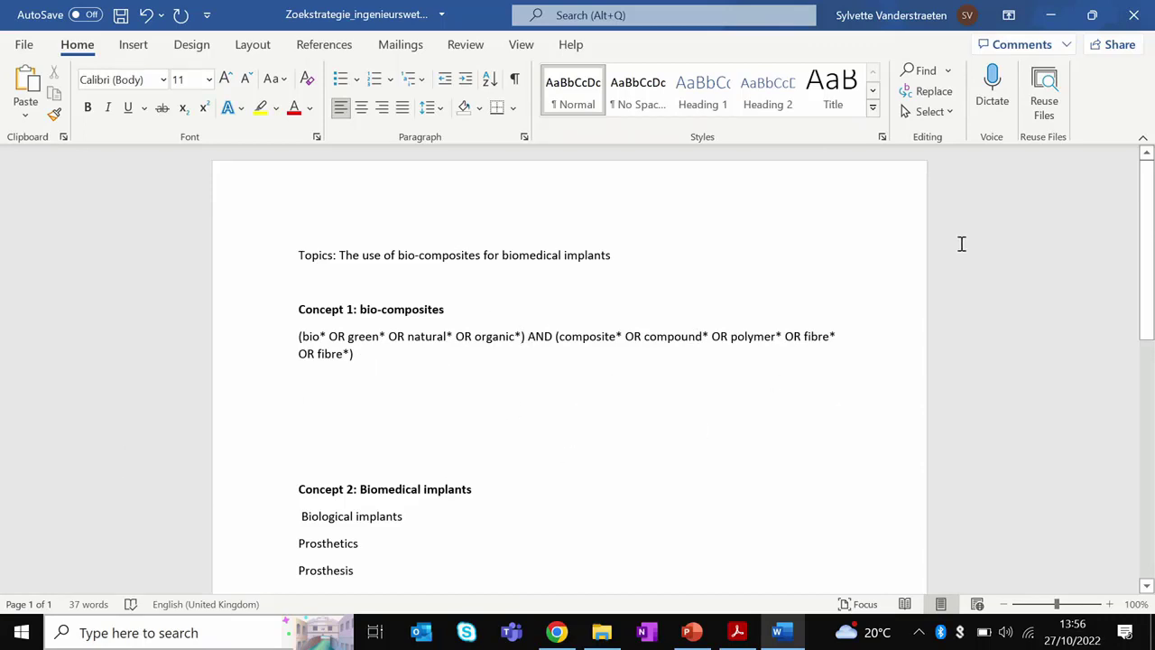
Remove two blank lines above the Concept 2 heading and insert an empty line between it and Biological implants.
{"action": "left_click", "coordinate": [428, 462]}
{"action": "key", "text": "BackSpace"}
{"action": "key", "text": "BackSpace"}
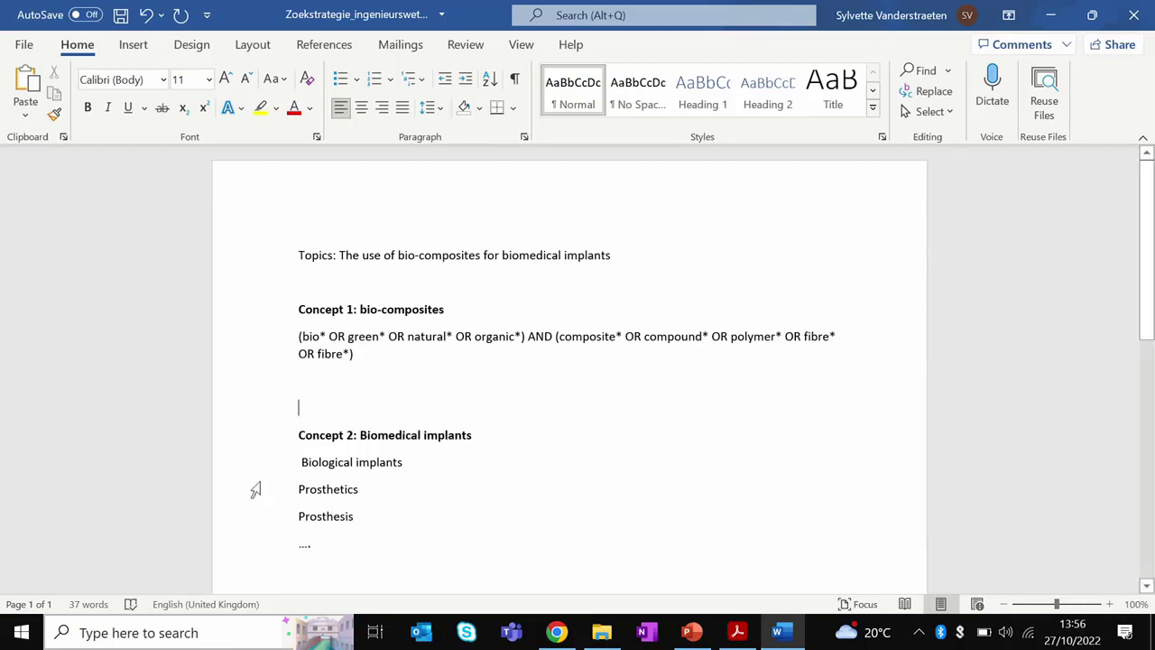
{"action": "left_click", "coordinate": [291, 466]}
{"action": "left_click", "coordinate": [298, 466]}
{"action": "key", "text": "Return"}
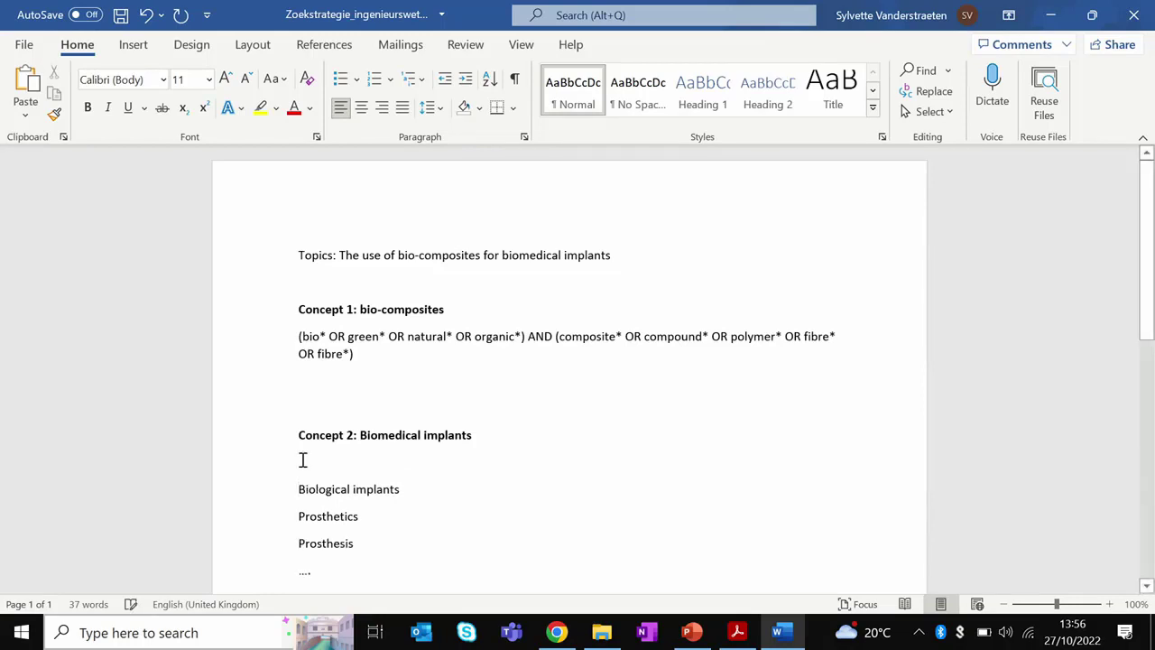
Copy "Biomedical implants" from the Concept 2 heading onto the empty line directly below it.
{"action": "left_click_drag", "start_coordinate": [361, 435], "coordinate": [471, 437]}
{"action": "key", "text": "ctrl+c"}
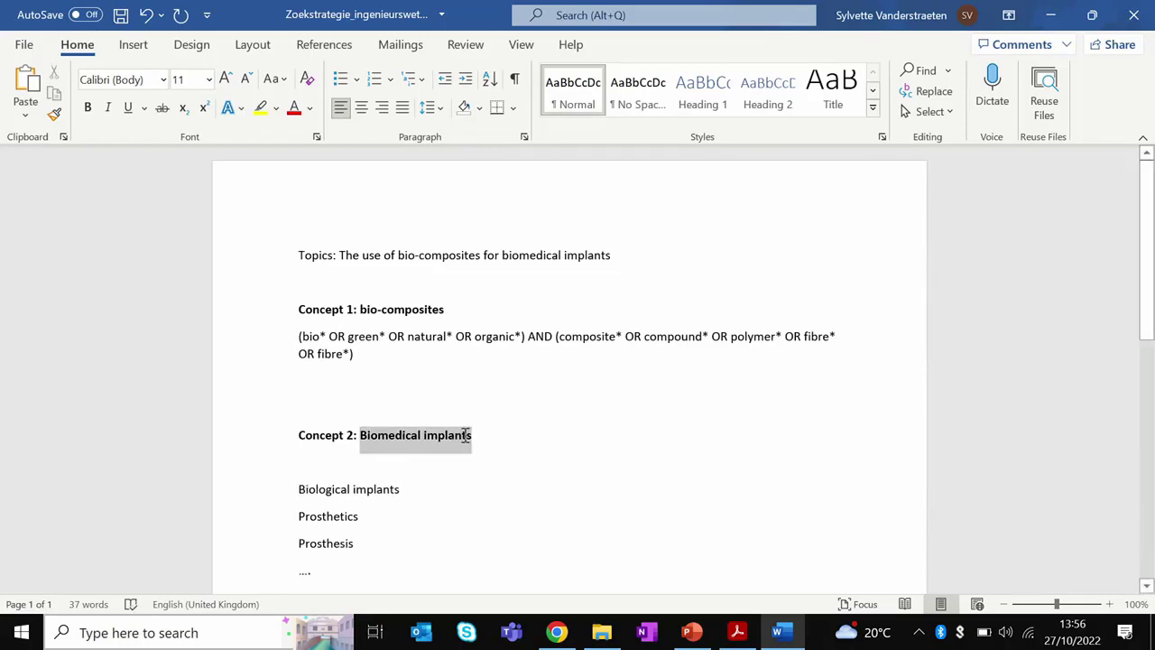
{"action": "left_click", "coordinate": [430, 460]}
{"action": "key", "text": "ctrl+v"}
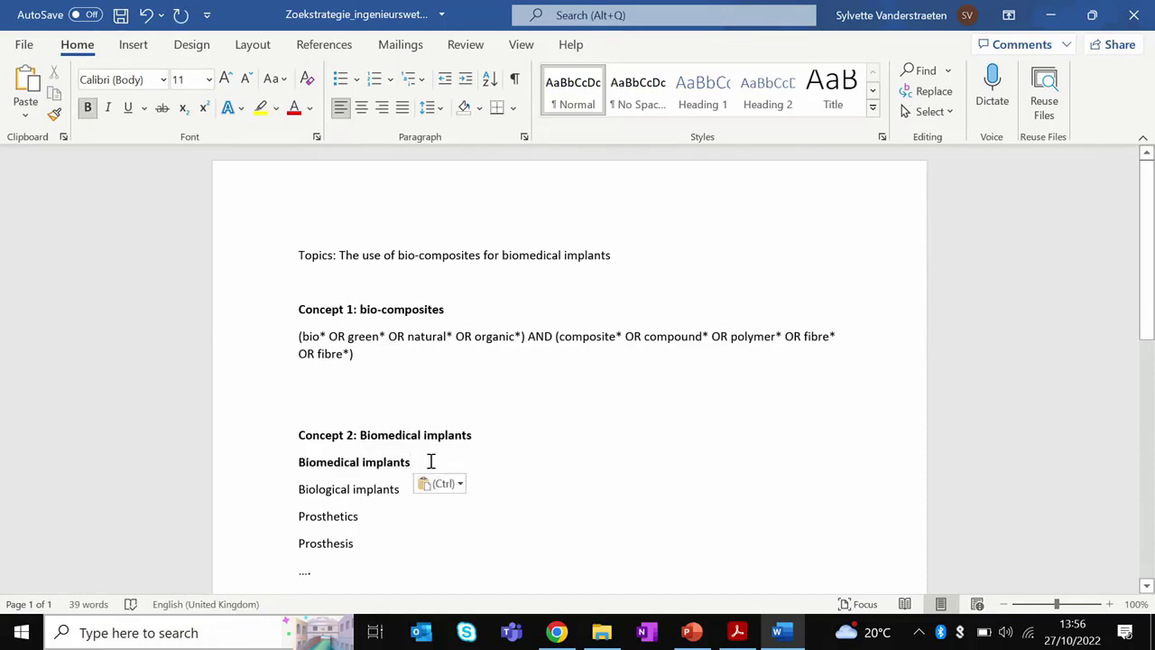
Change the first fibre* in the Concept 1 query to the American spelling fiber*.
{"action": "left_click", "coordinate": [829, 335]}
{"action": "key", "text": "BackSpace"}
{"action": "key", "text": "BackSpace"}
{"action": "type", "text": "er"}
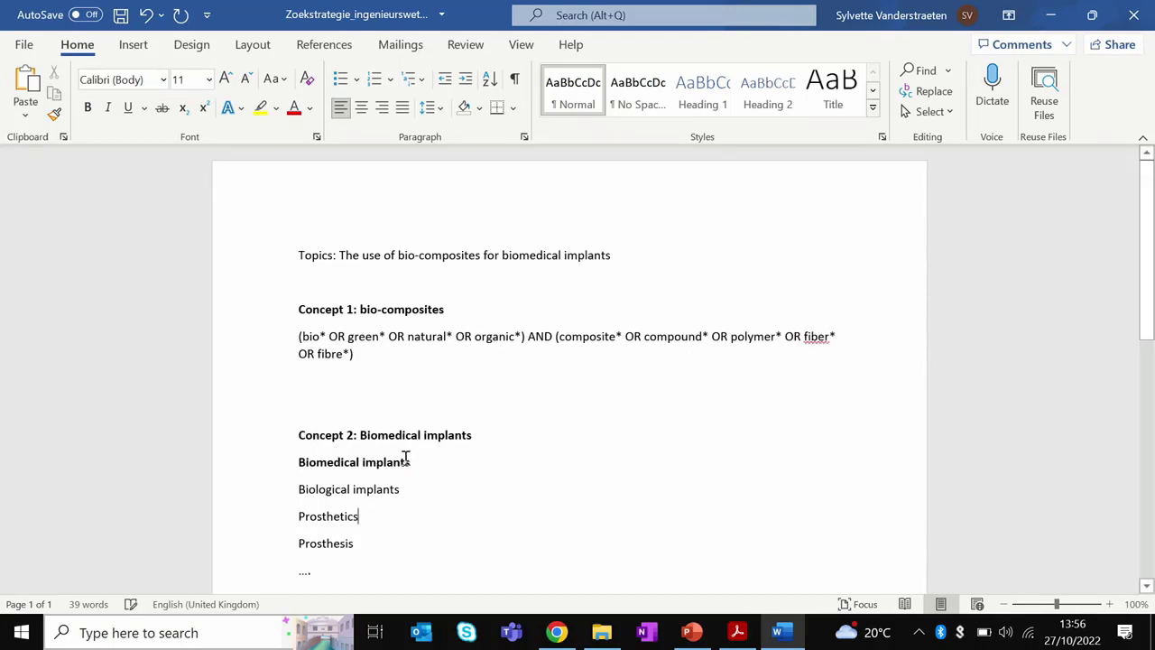
Remove the bold formatting from the Biomedical implants line in the Concept 2 term list.
{"action": "left_click_drag", "start_coordinate": [411, 462], "coordinate": [279, 485]}
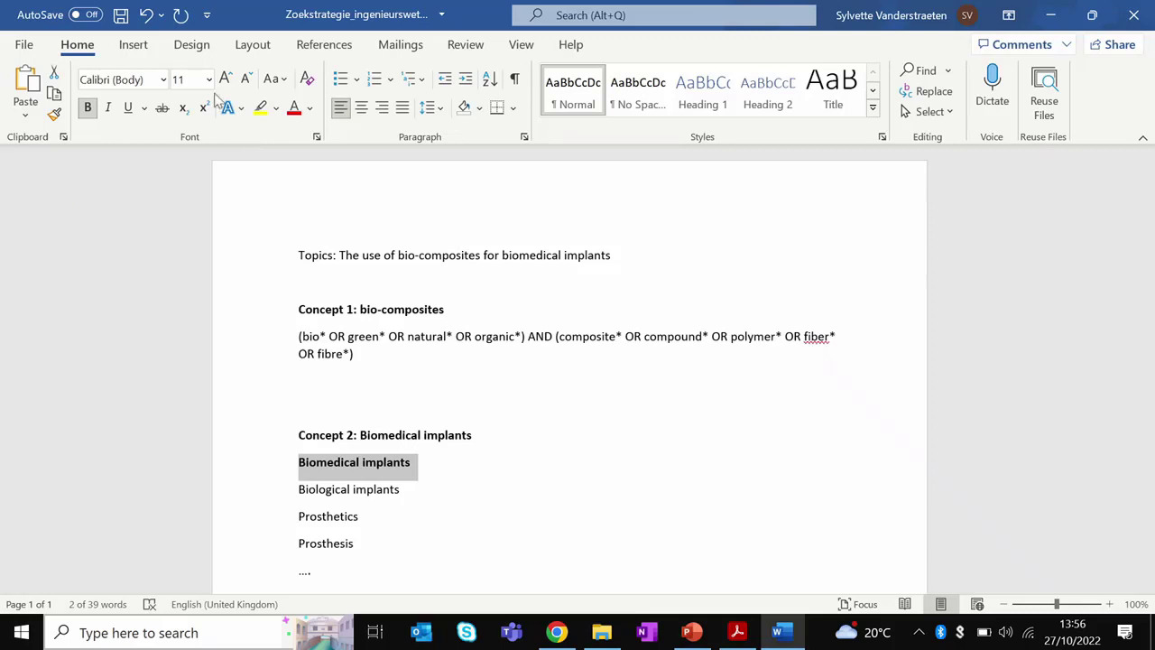
{"action": "left_click", "coordinate": [90, 106]}
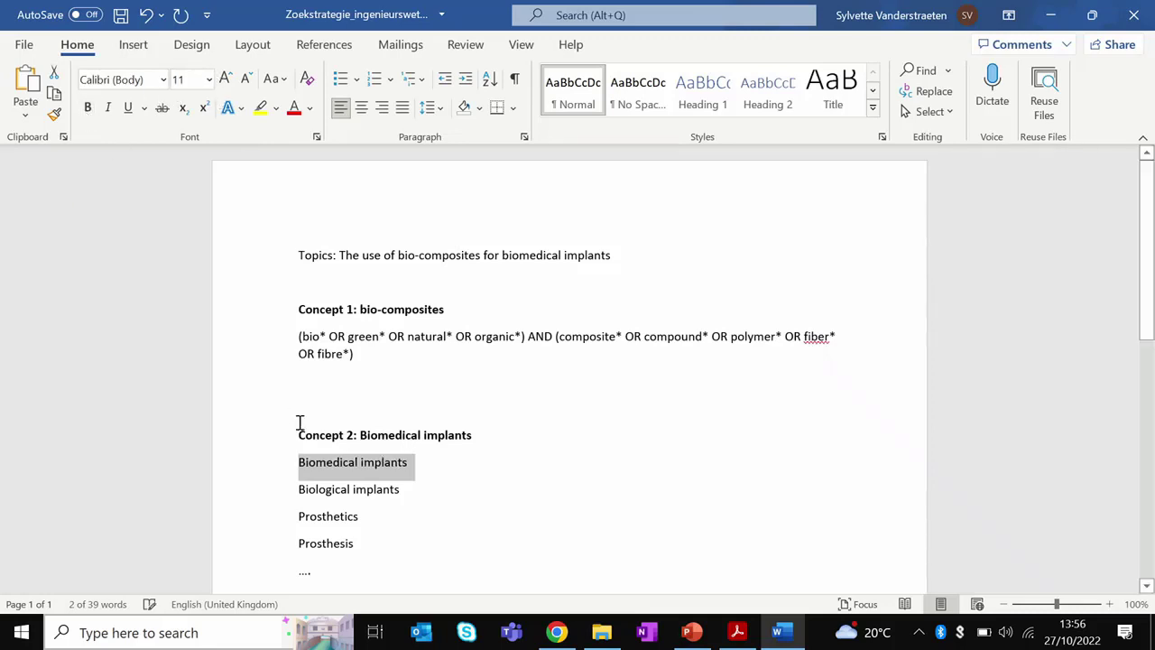
{"action": "left_click", "coordinate": [340, 548]}
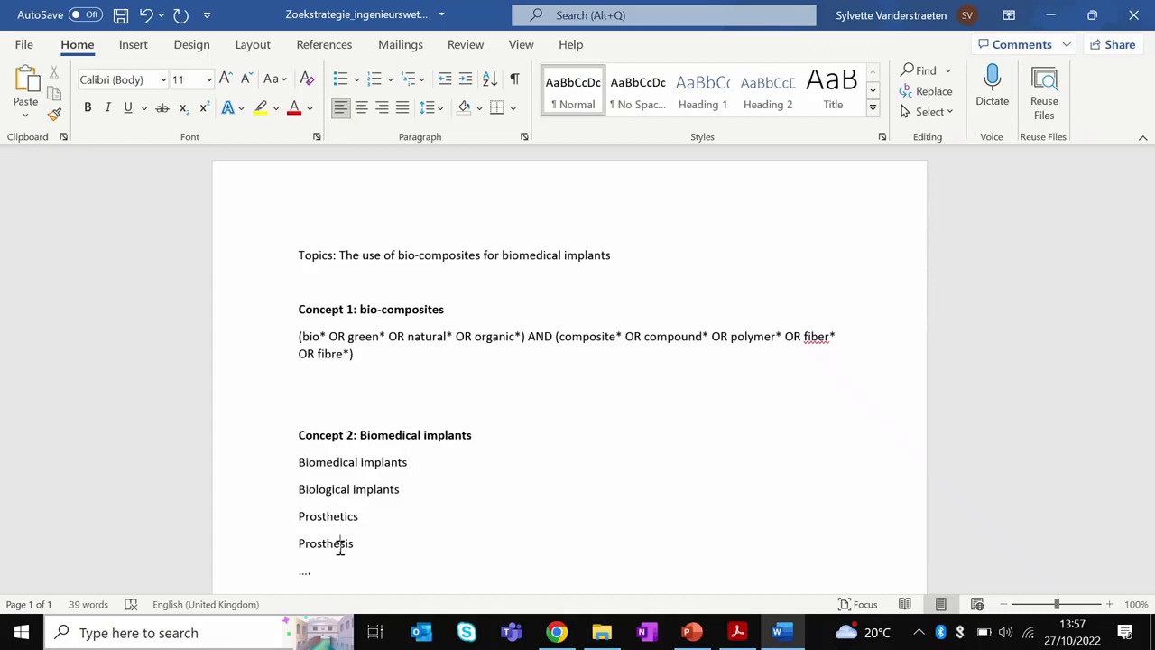
Truncate Prosthetics to Prosthe* and delete the word Prosthesis from the line below it.
{"action": "left_click_drag", "start_coordinate": [359, 524], "coordinate": [344, 528]}
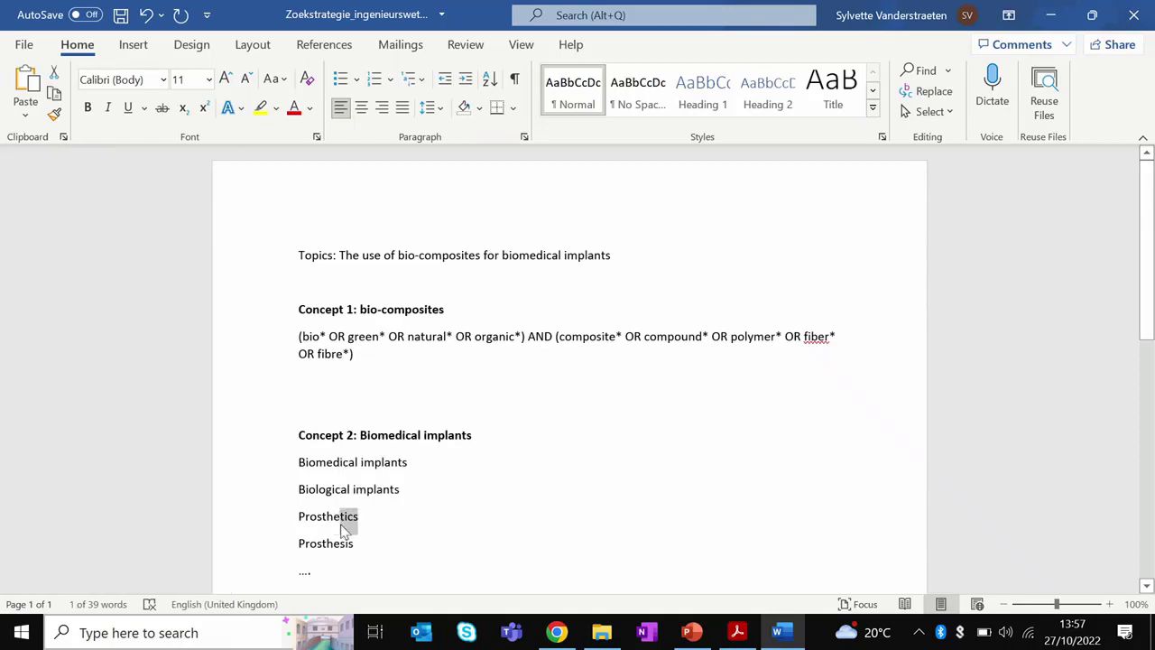
{"action": "type", "text": "*"}
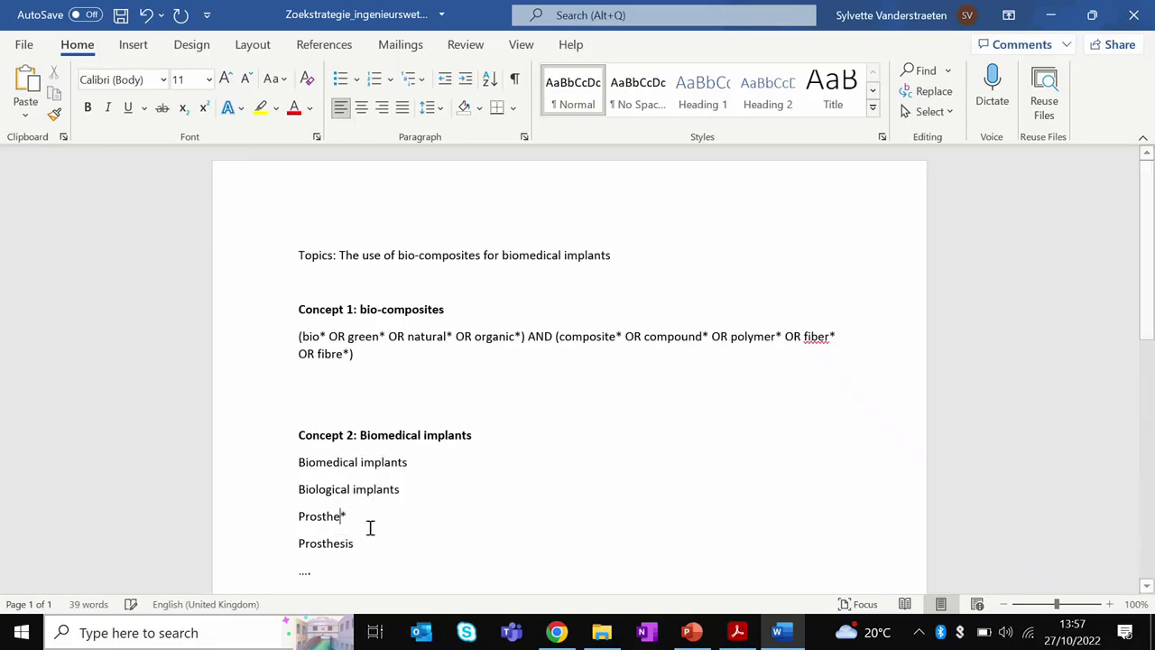
{"action": "left_click_drag", "start_coordinate": [357, 544], "coordinate": [303, 542]}
{"action": "key", "text": "BackSpace"}
{"action": "key", "text": "BackSpace"}
{"action": "key", "text": "Up"}
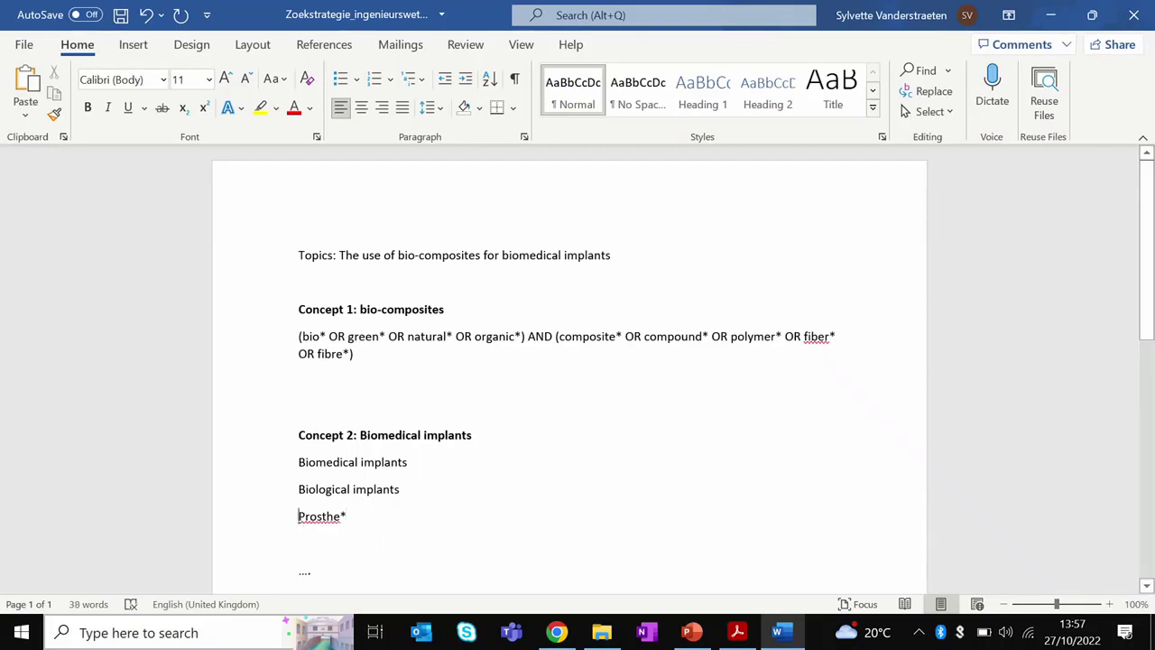
Merge the Concept 2 terms into one line reading "Implants OR Prosthe*" below the heading, dropping the words Biomedical and Biological implants.
{"action": "type", "text": "OR"}
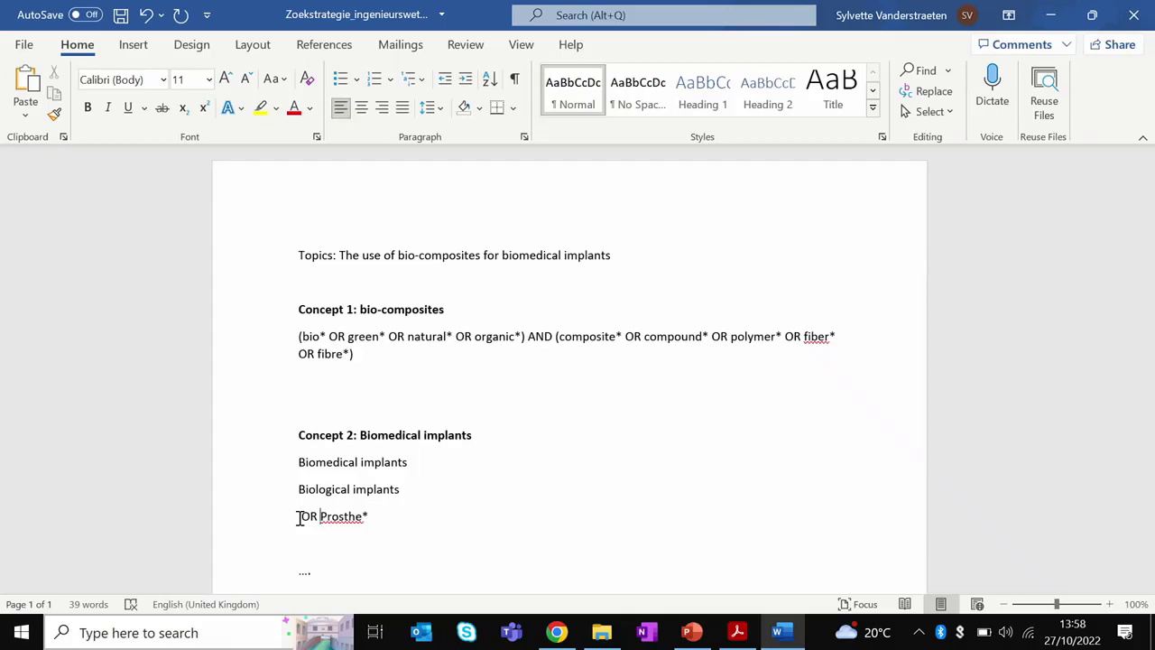
{"action": "double_click", "coordinate": [338, 462]}
{"action": "key", "text": "Delete"}
{"action": "left_click_drag", "start_coordinate": [405, 491], "coordinate": [292, 496]}
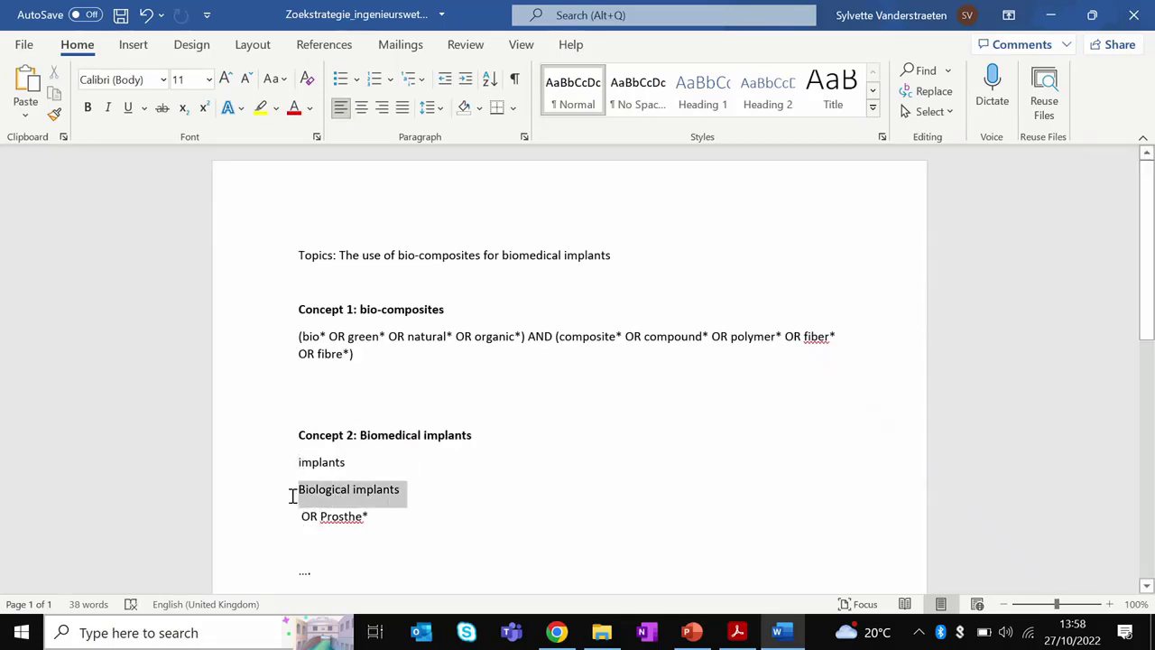
{"action": "key", "text": "Delete"}
{"action": "key", "text": "BackSpace"}
{"action": "key", "text": "BackSpace"}
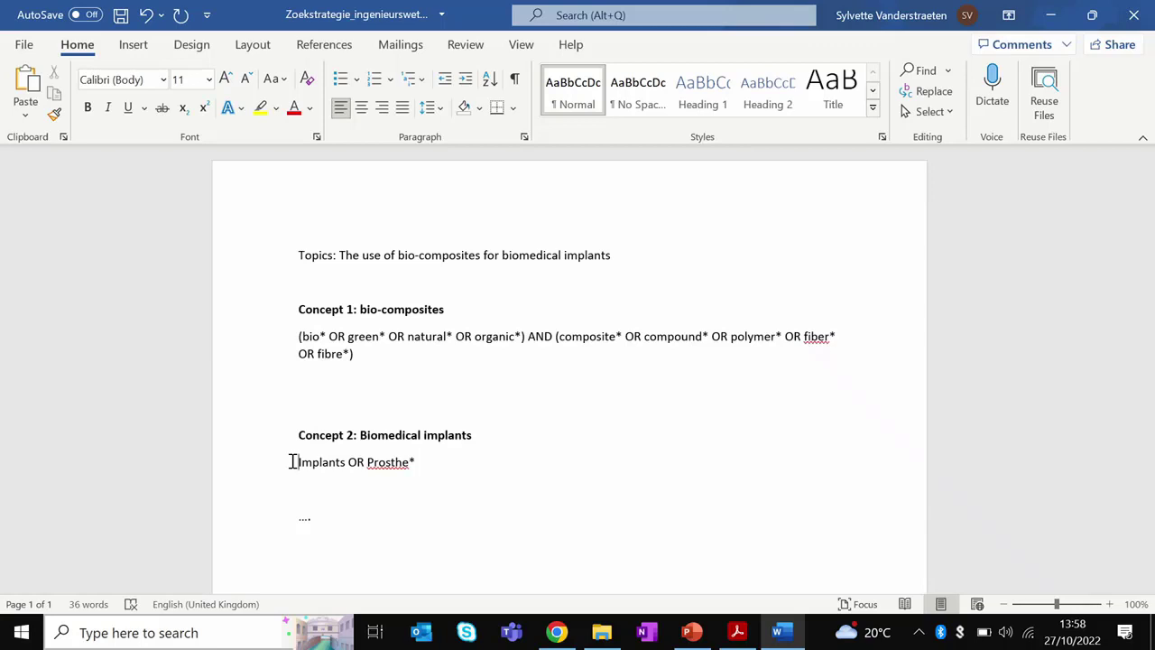
{"action": "key", "text": "BackSpace"}
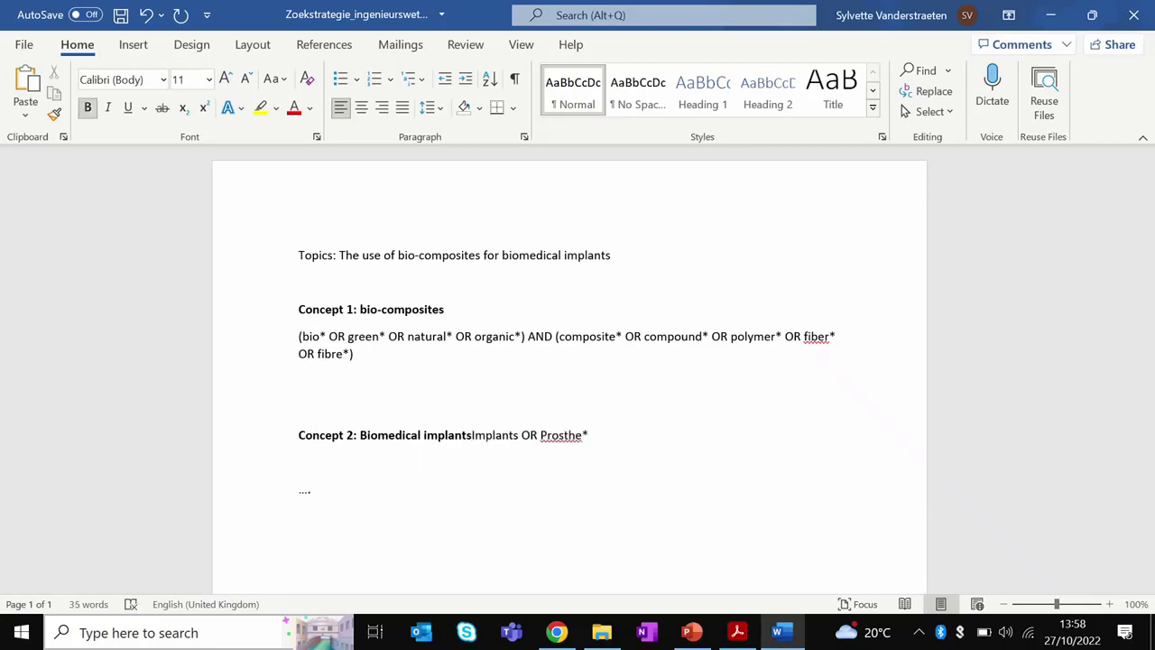
{"action": "key", "text": "Return"}
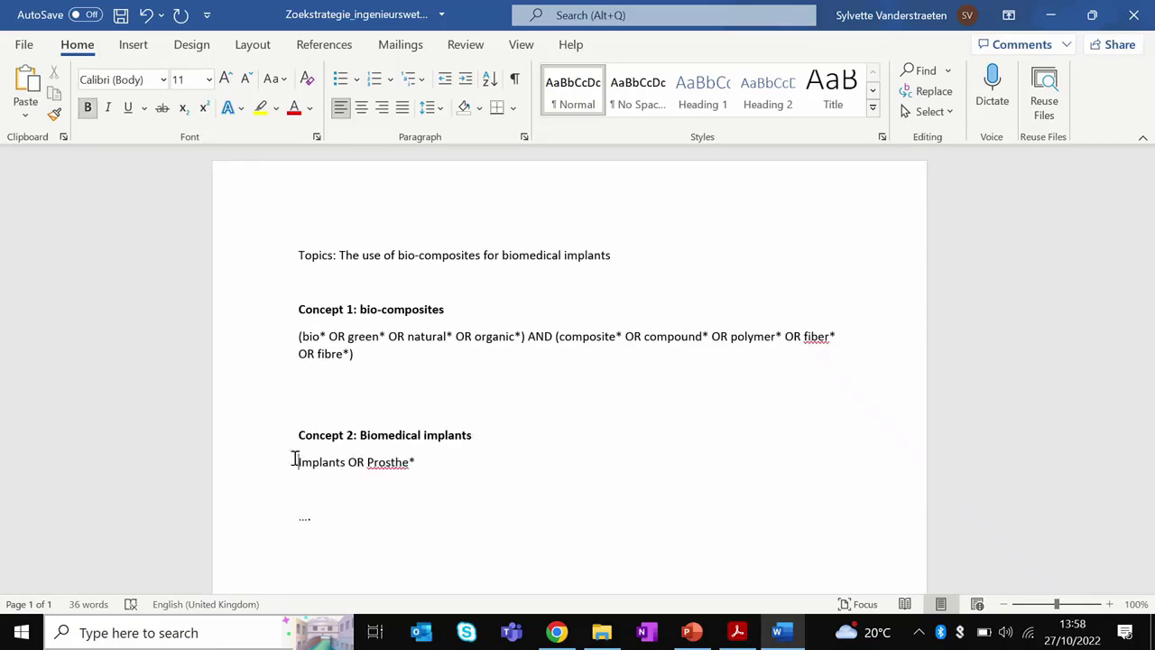
Truncate Implants to Implant* in the Concept 2 query.
{"action": "left_click", "coordinate": [344, 462]}
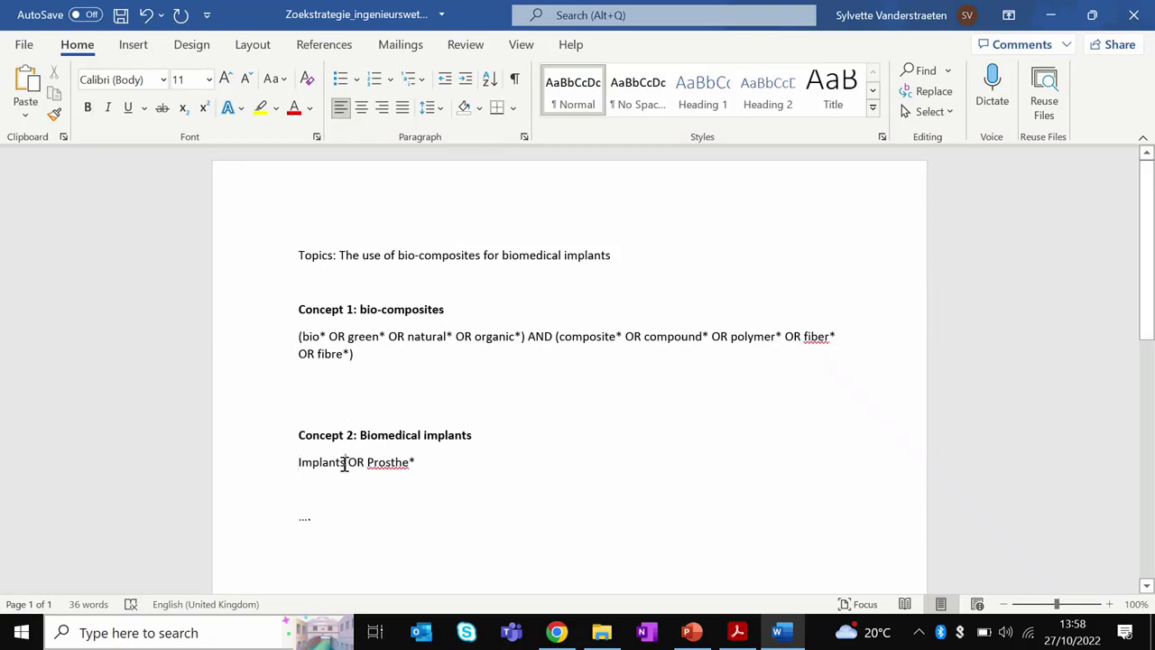
{"action": "key", "text": "BackSpace"}
{"action": "type", "text": "*"}
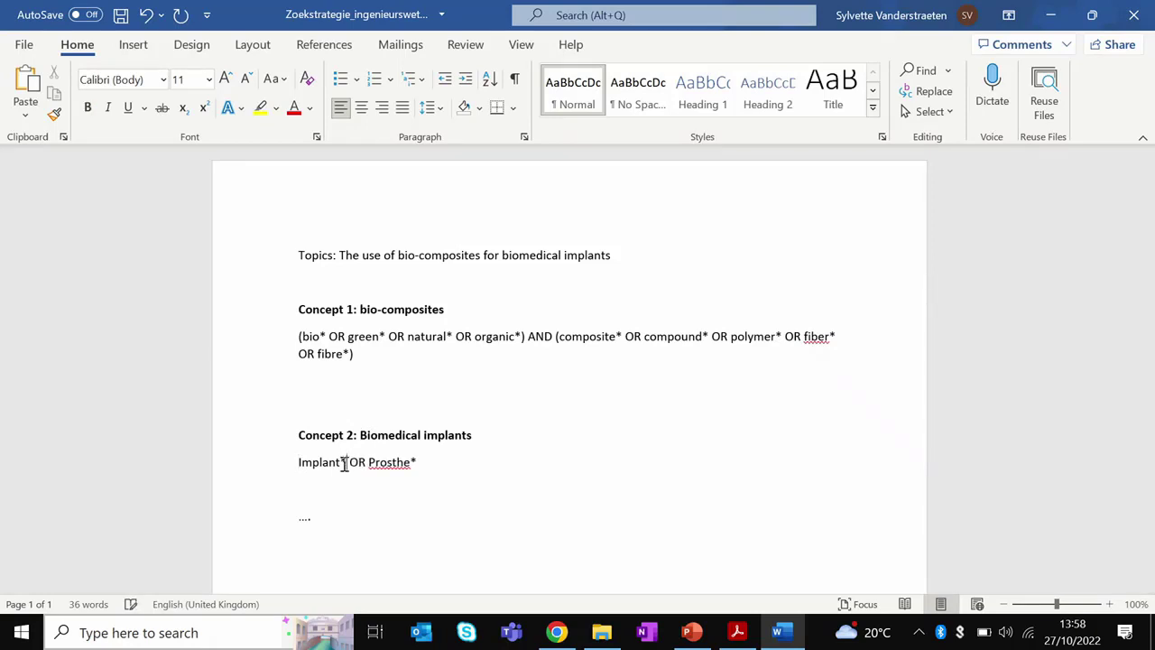
{"action": "left_click", "coordinate": [451, 463]}
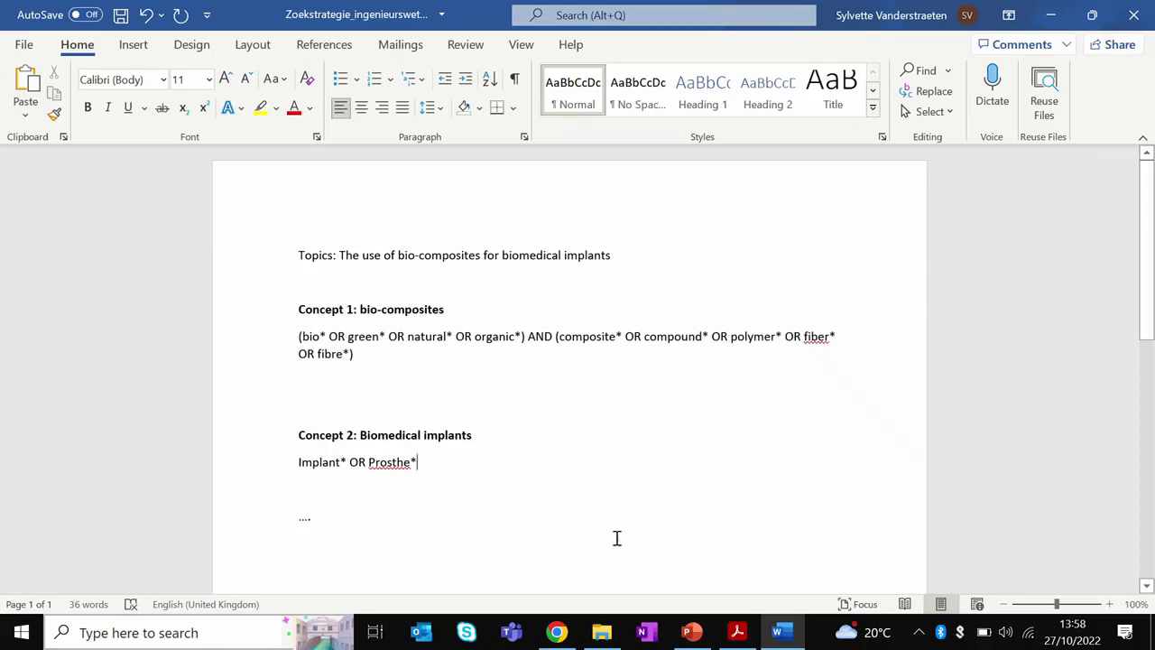
Switch to Chrome and open the Databanken page of the Campus Arenberg library from the 2Bergen site.
{"action": "left_click", "coordinate": [558, 633]}
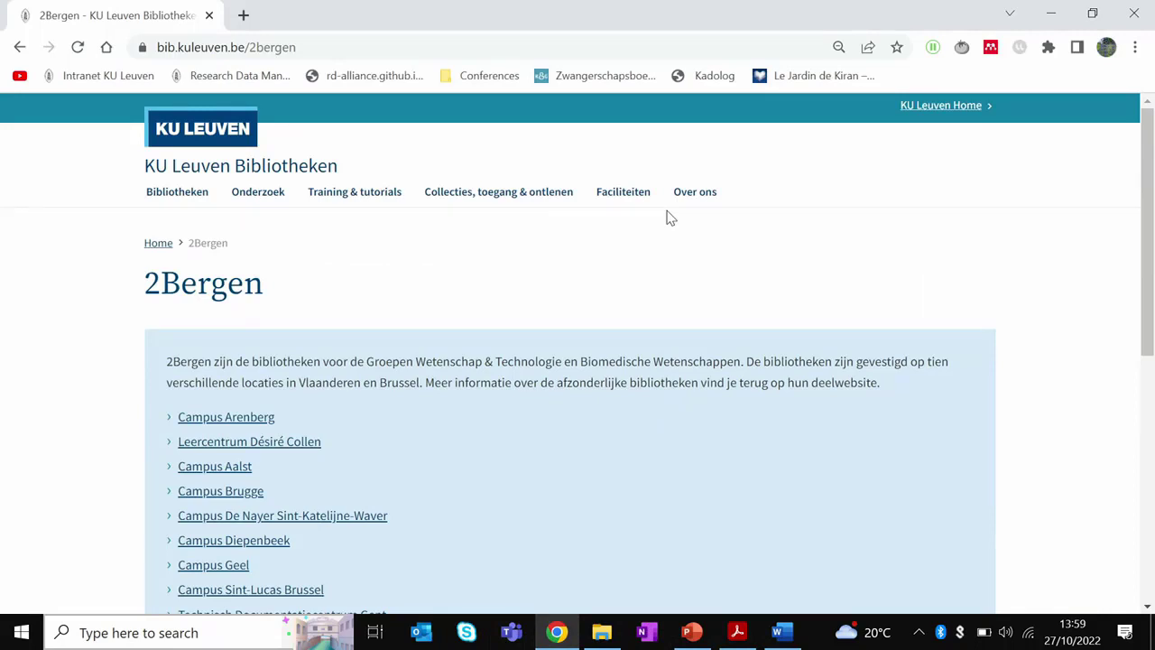
{"action": "scroll", "coordinate": [403, 386], "scroll_direction": "down", "scroll_amount": 1}
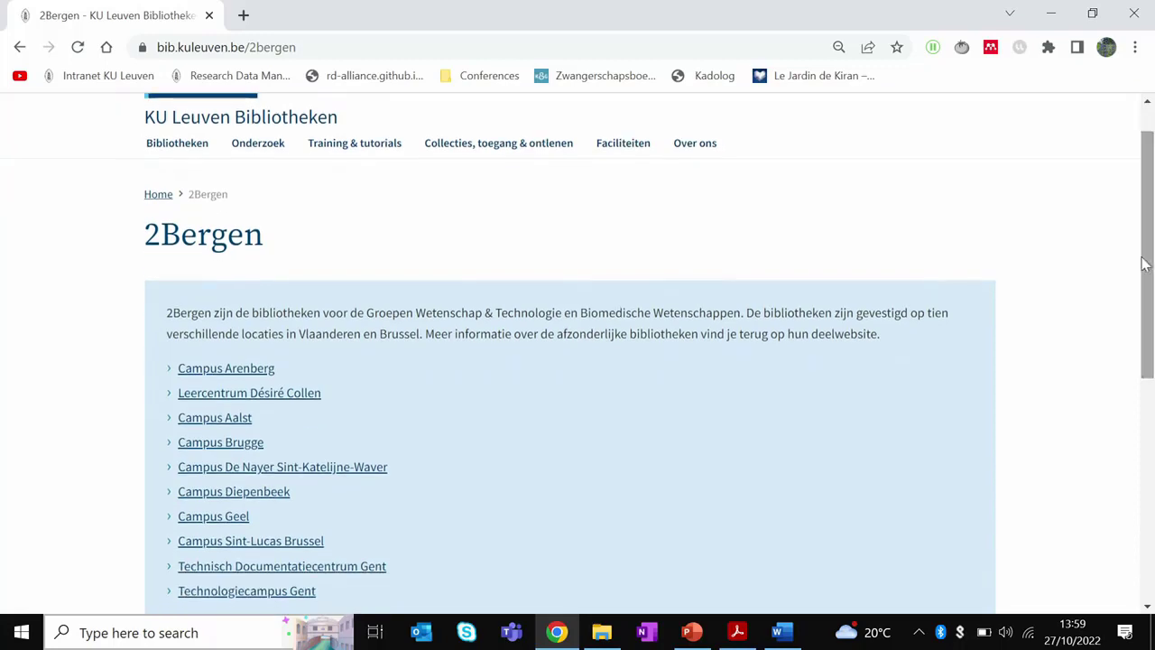
{"action": "left_click", "coordinate": [260, 369]}
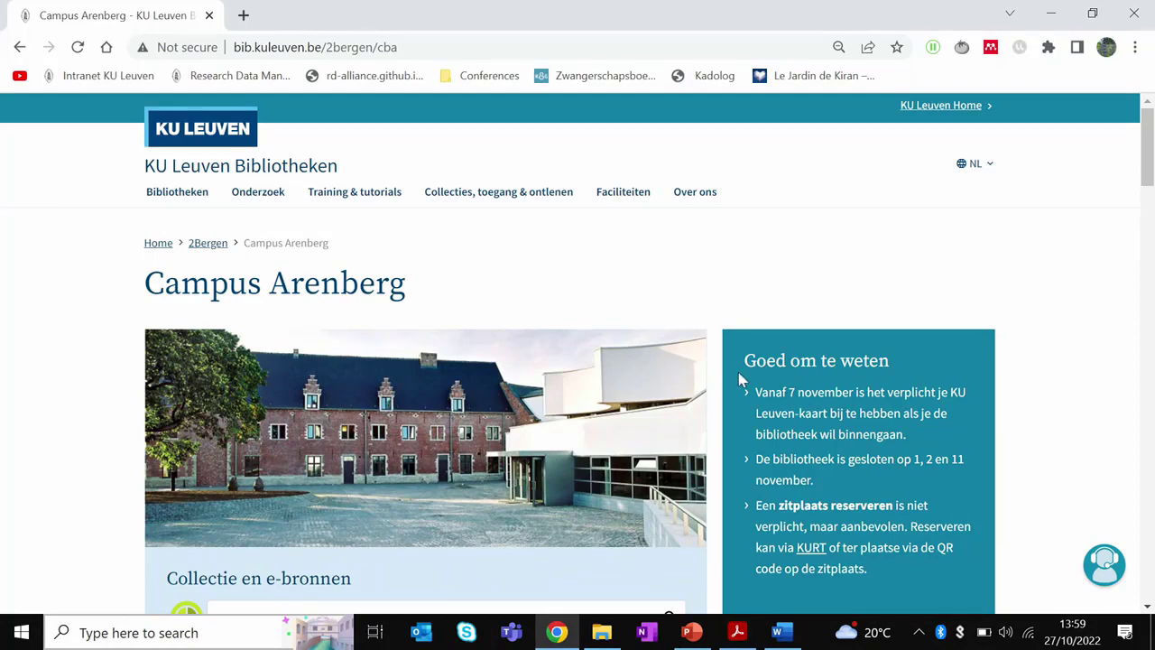
{"action": "scroll", "coordinate": [1152, 200], "scroll_direction": "down", "scroll_amount": 1}
{"action": "scroll", "coordinate": [1152, 200], "scroll_direction": "down", "scroll_amount": 3}
{"action": "scroll", "coordinate": [1152, 200], "scroll_direction": "up", "scroll_amount": 2}
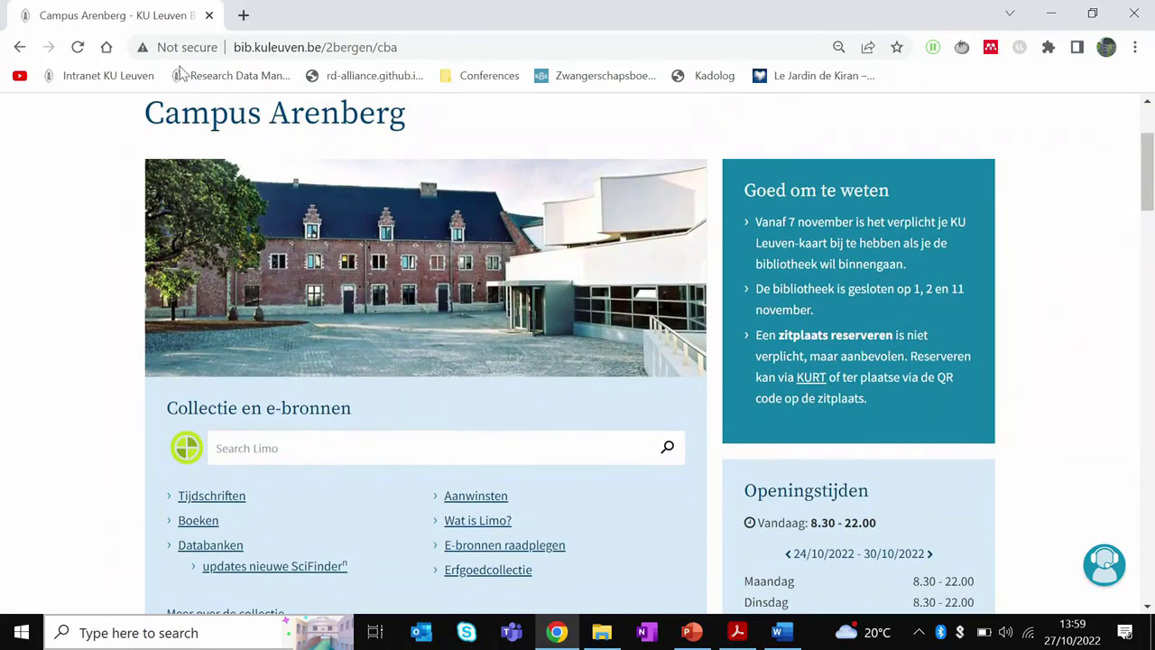
{"action": "scroll", "coordinate": [1145, 154], "scroll_direction": "down", "scroll_amount": 4}
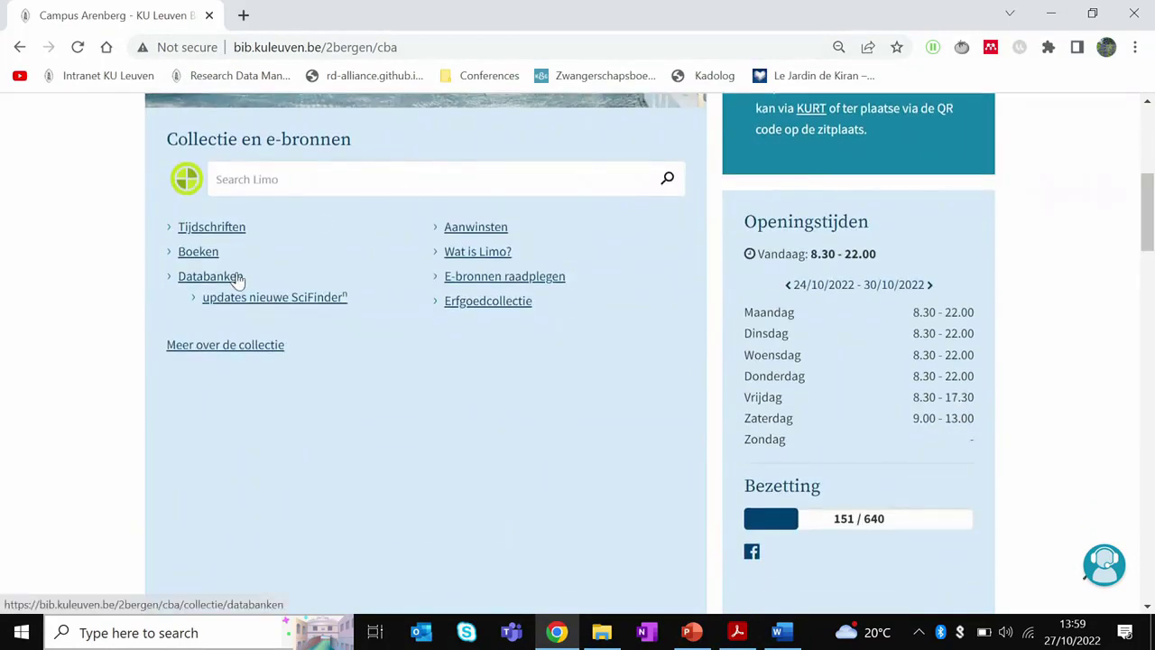
{"action": "left_click", "coordinate": [235, 279]}
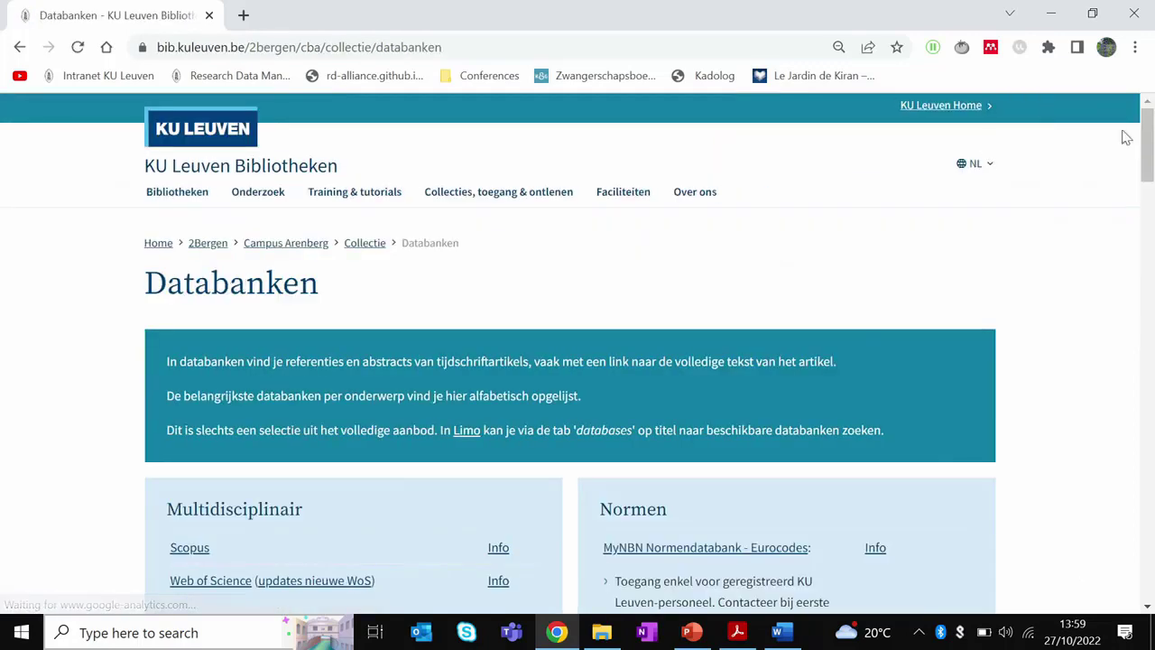
Open Web of Science from the multidisciplinary databases and go to the Query Preview field of its Advanced Search.
{"action": "scroll", "coordinate": [1145, 147], "scroll_direction": "down", "scroll_amount": 3}
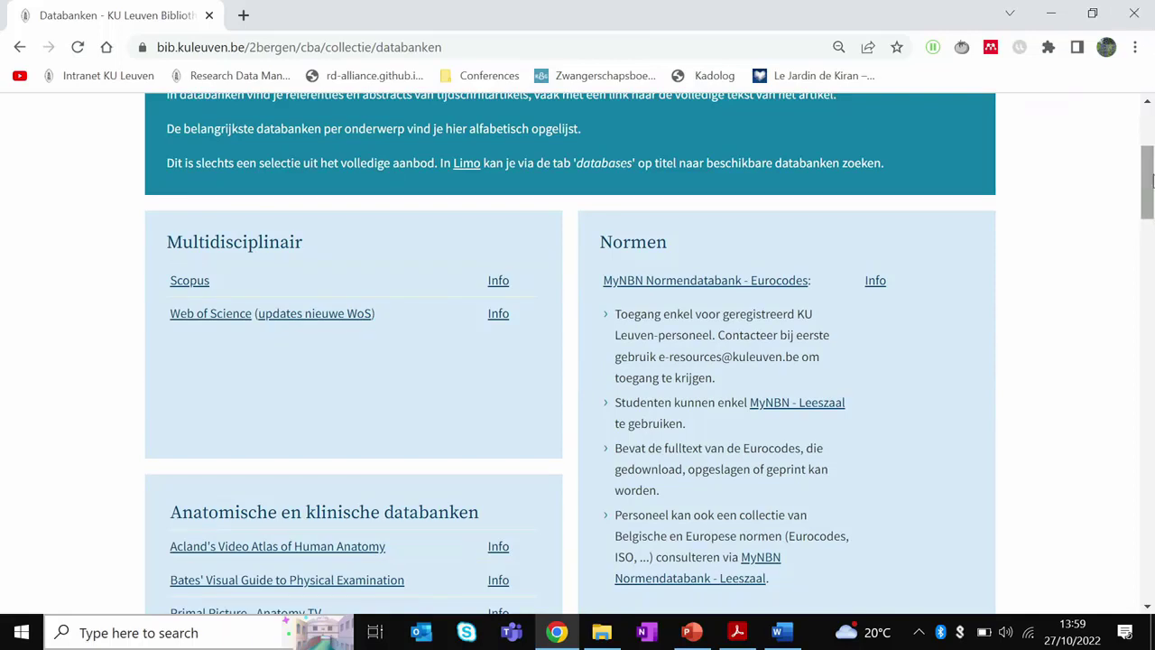
{"action": "scroll", "coordinate": [1145, 180], "scroll_direction": "up", "scroll_amount": 1}
{"action": "left_click", "coordinate": [208, 367]}
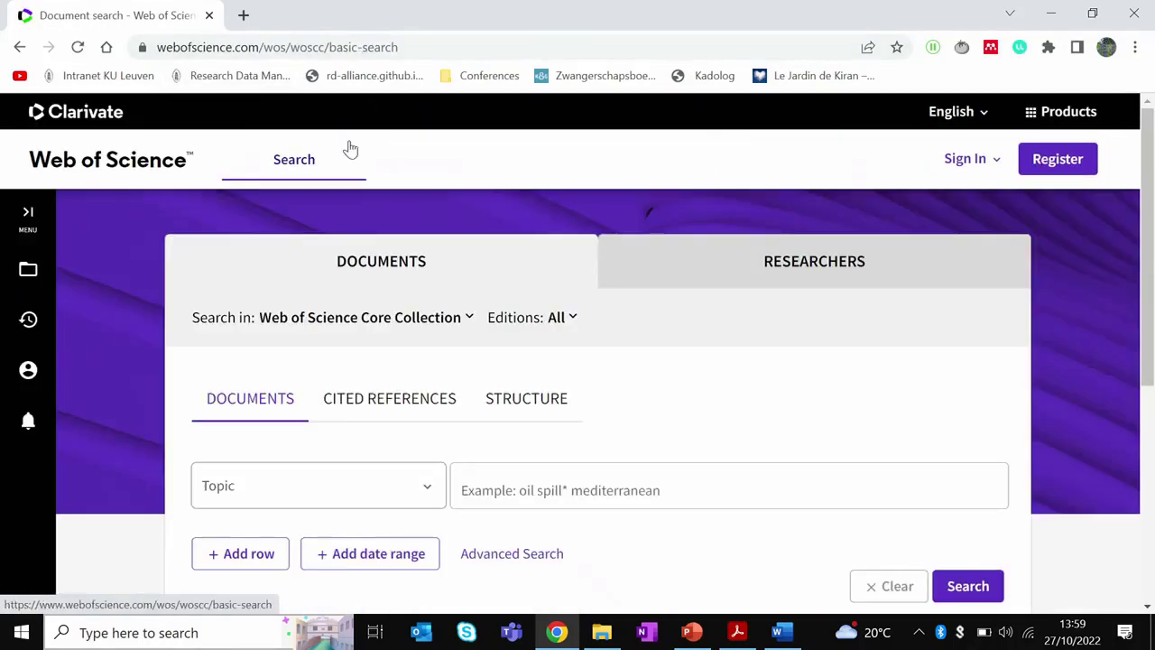
{"action": "scroll", "coordinate": [541, 484], "scroll_direction": "down", "scroll_amount": 1}
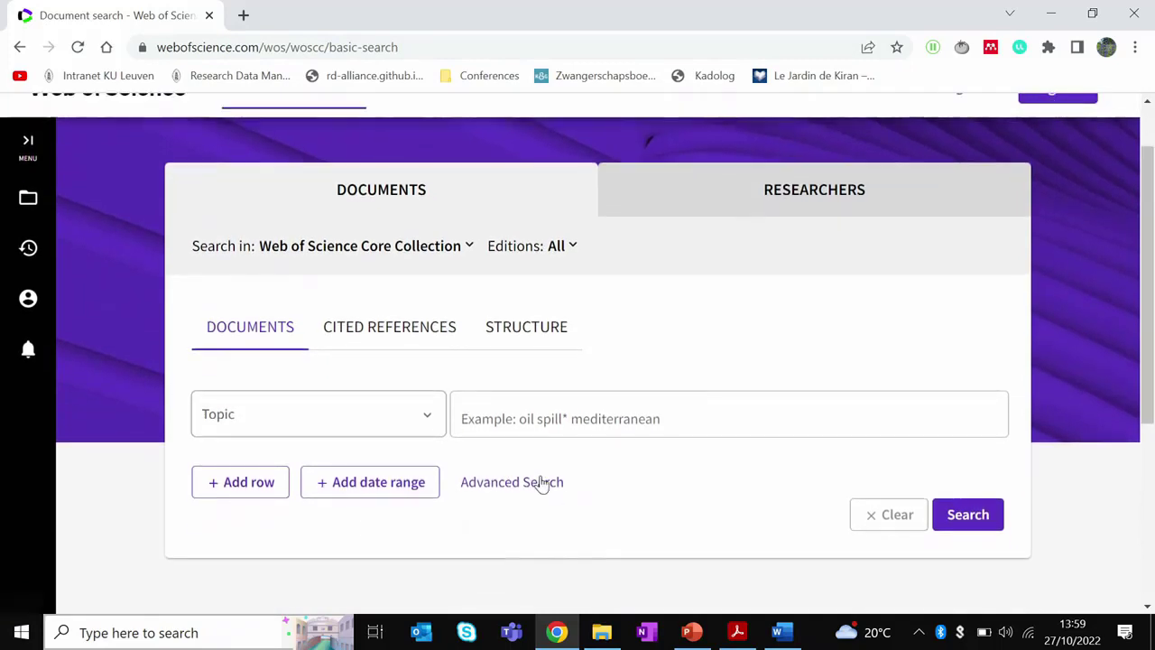
{"action": "left_click", "coordinate": [541, 485]}
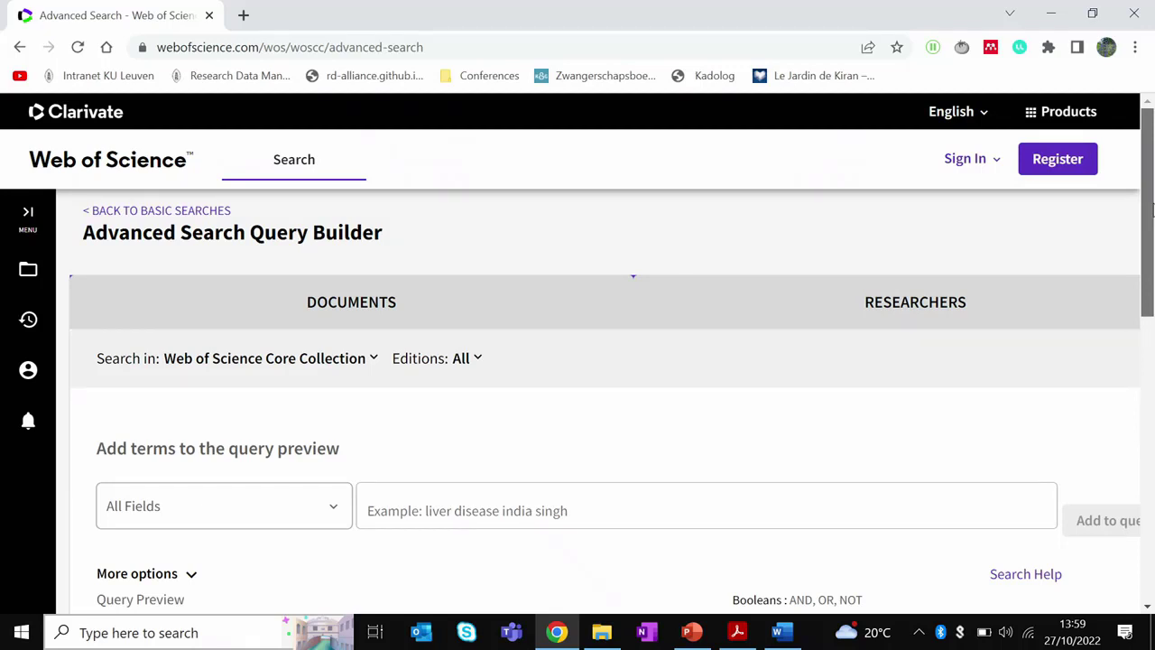
{"action": "left_click_drag", "start_coordinate": [1151, 209], "coordinate": [1150, 318]}
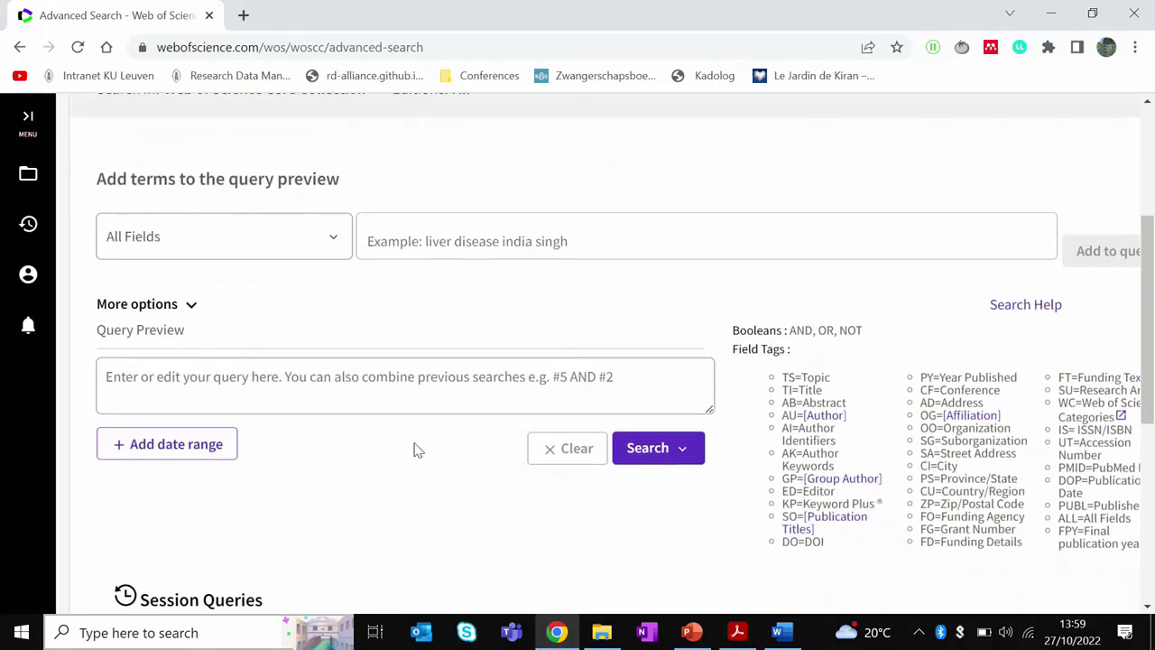
{"action": "left_click", "coordinate": [374, 386]}
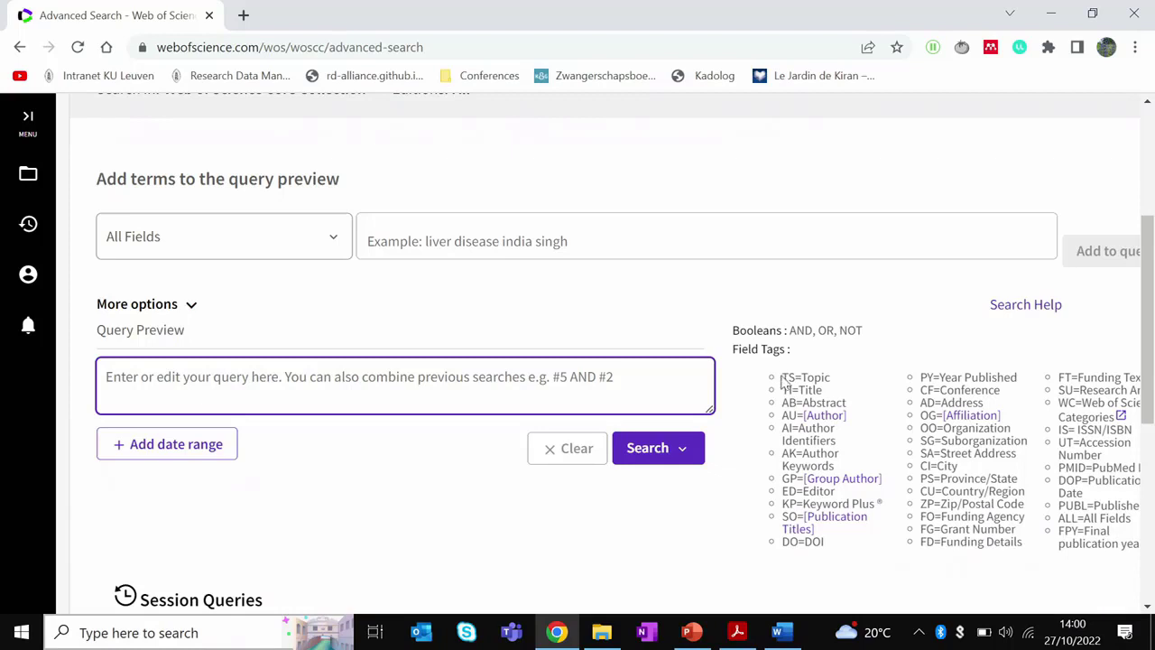
Switch back to Word and wrap the whole Concept 1 query in outer brackets preceded by the topic field tag "TS =".
{"action": "left_click", "coordinate": [780, 632]}
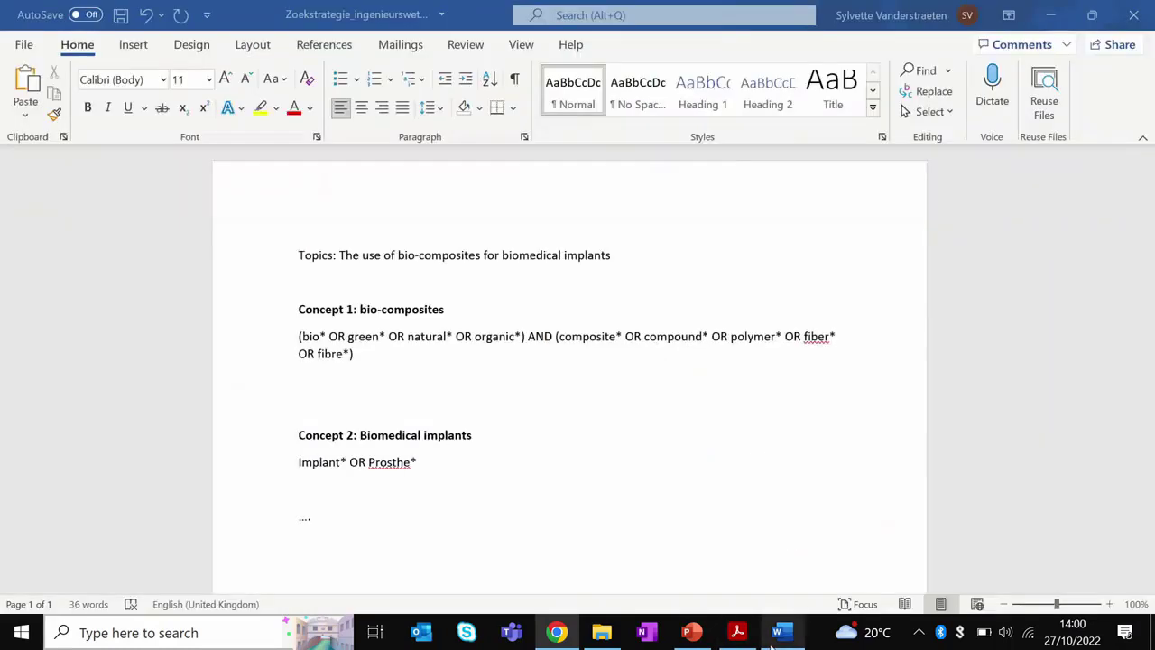
{"action": "left_click", "coordinate": [298, 336]}
{"action": "type", "text": "TS"}
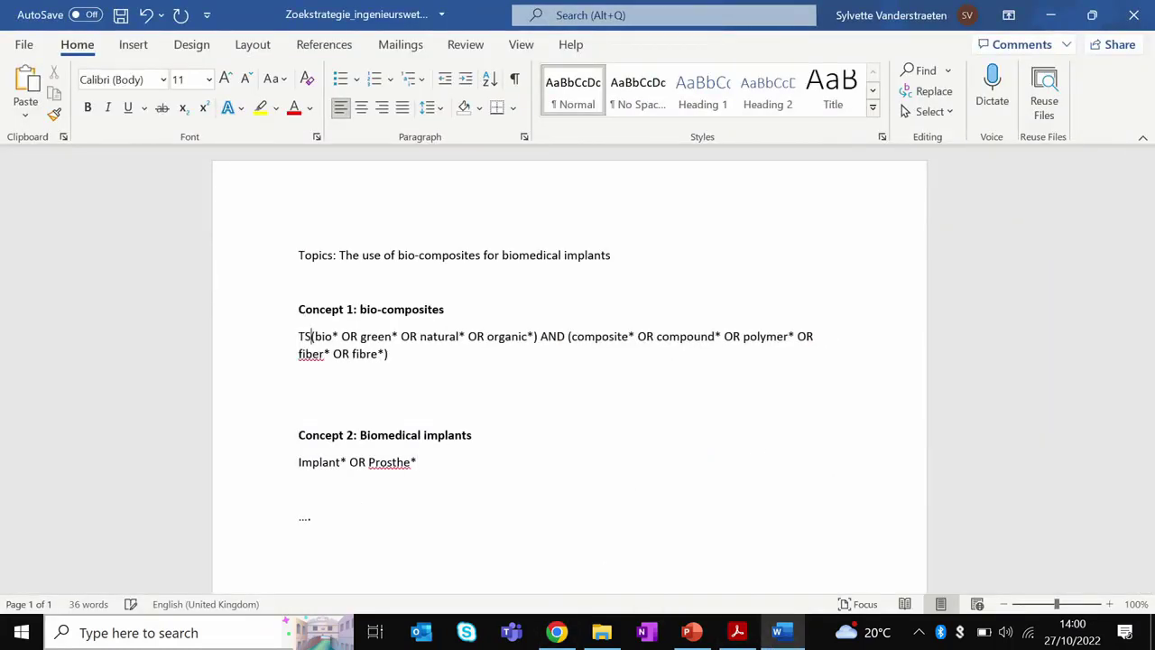
{"action": "type", "text": " ="}
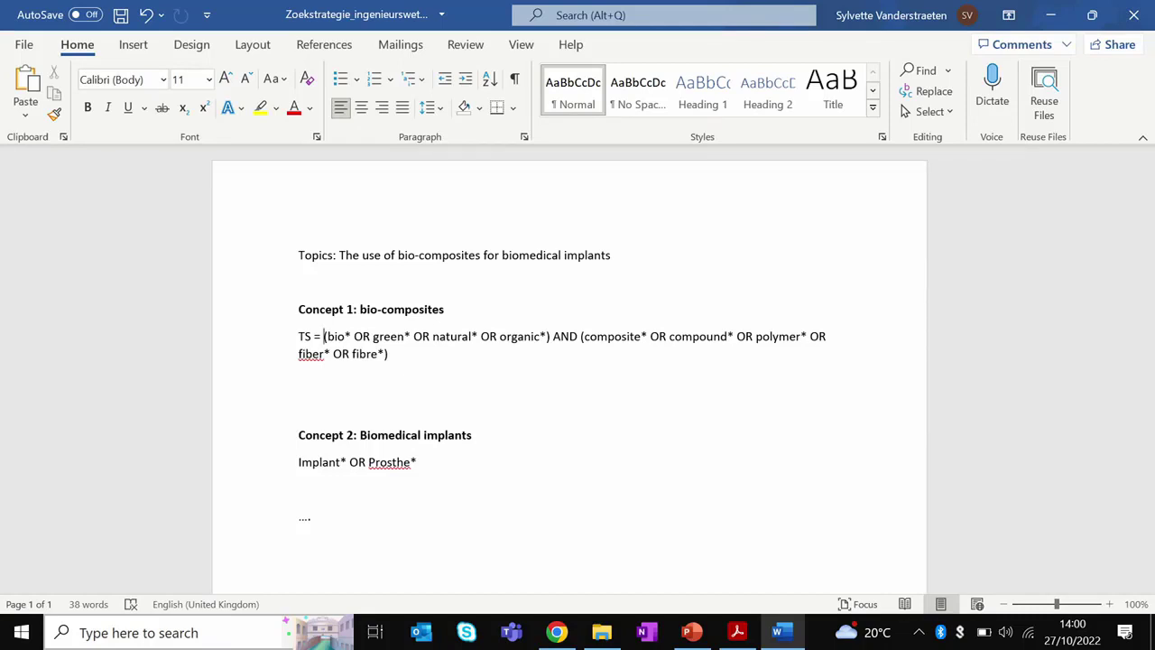
{"action": "type", "text": "("}
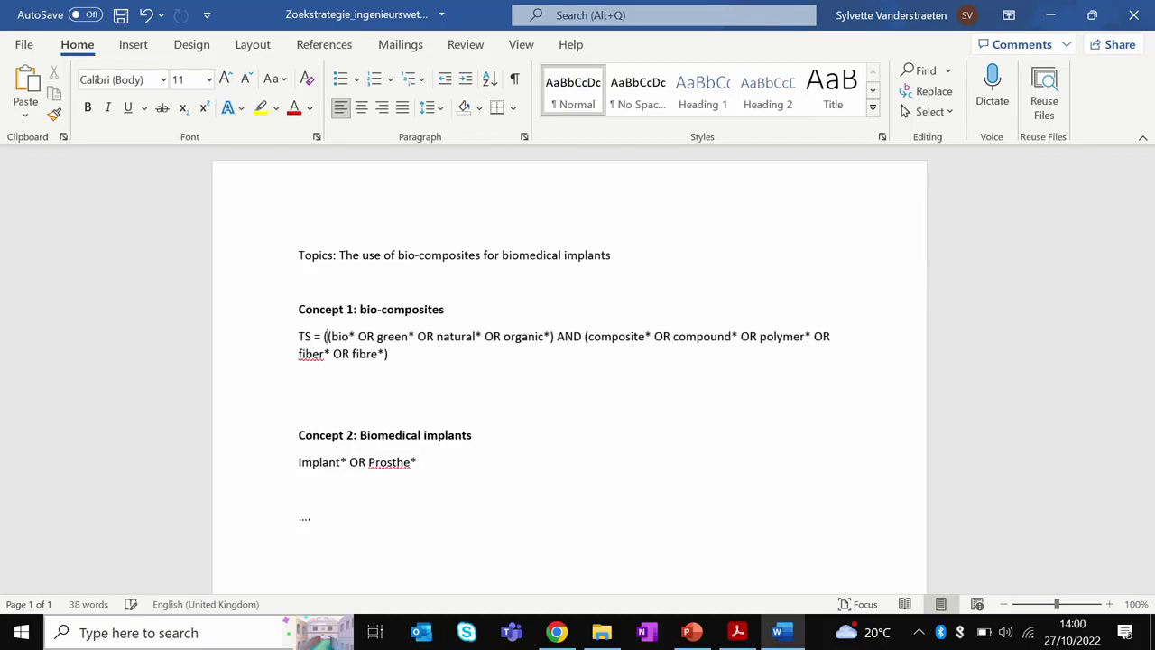
{"action": "left_click", "coordinate": [401, 354]}
{"action": "type", "text": ")"}
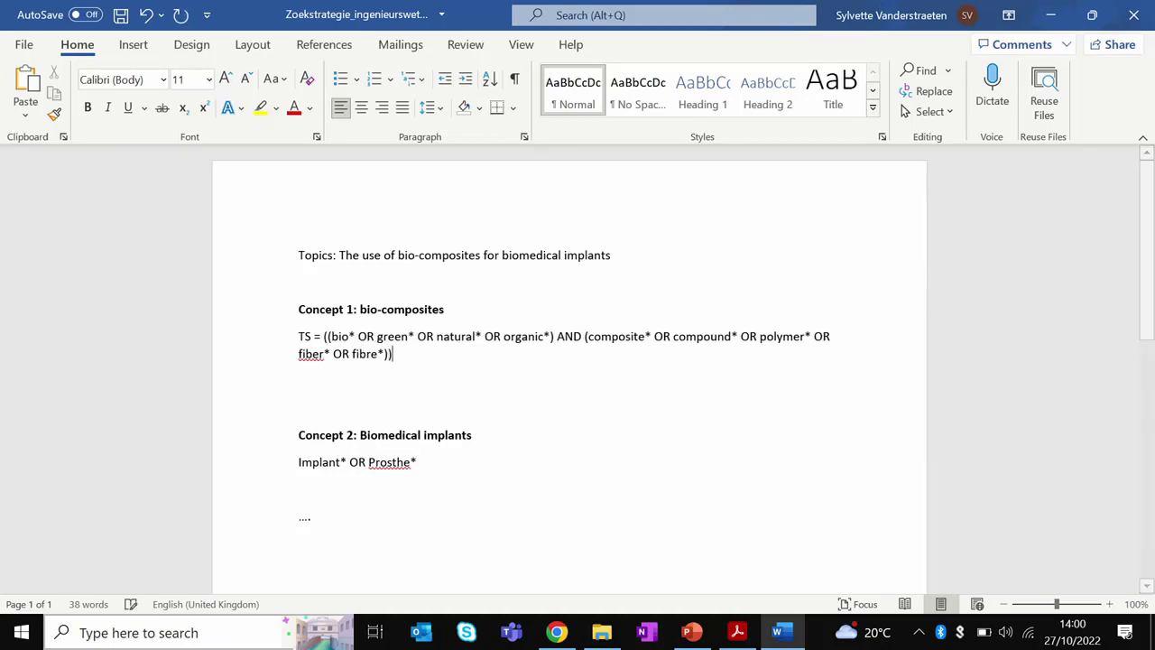
Wrap the Concept 2 query in brackets and precede it with the topic field tag "TS =".
{"action": "left_click", "coordinate": [293, 460]}
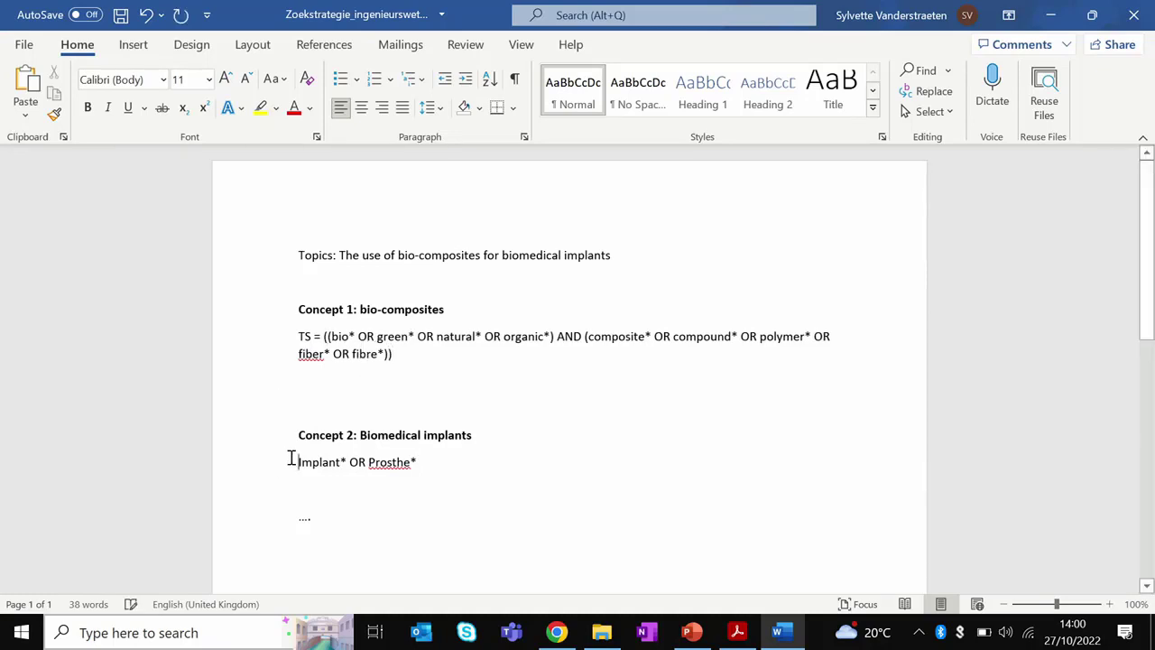
{"action": "type", "text": "TS"}
{"action": "type", "text": " = ("}
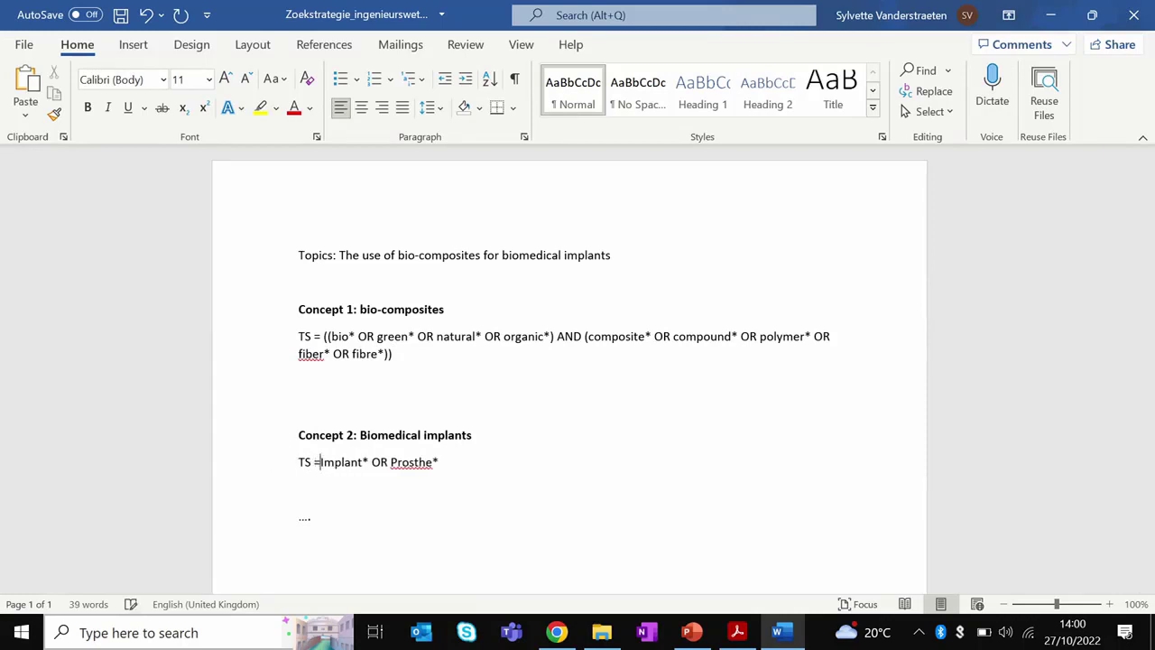
{"action": "left_click", "coordinate": [451, 460]}
{"action": "type", "text": ")"}
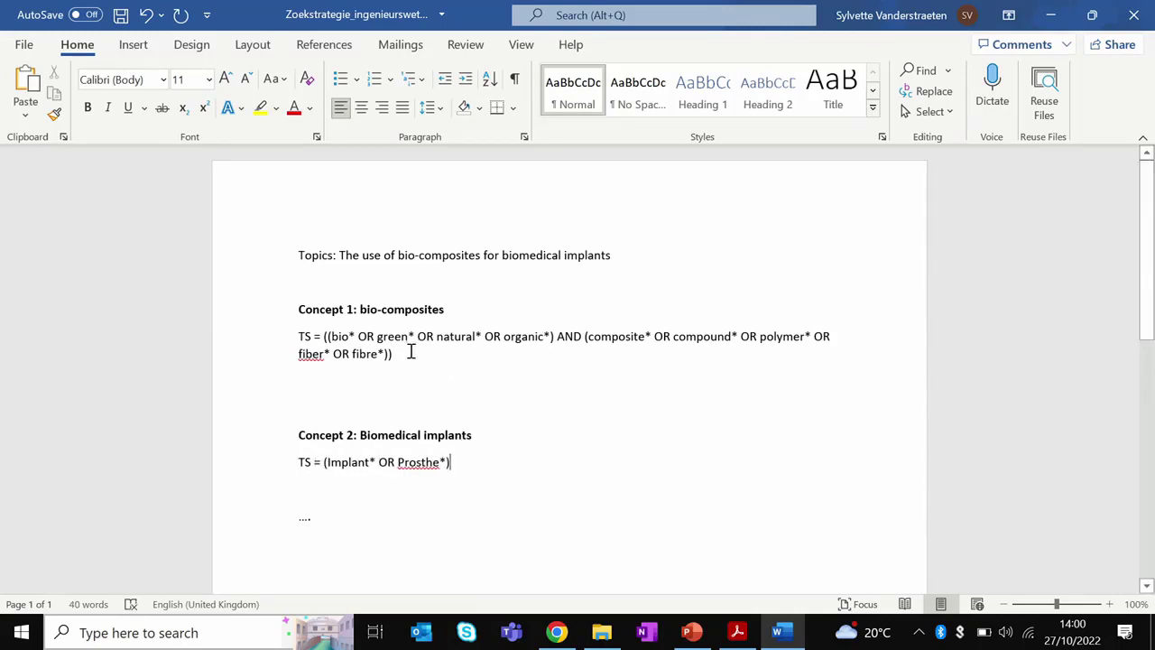
Copy the whole Concept 1 query, switch to Web of Science in Chrome, paste it into the Query Preview and run the search.
{"action": "left_click_drag", "start_coordinate": [411, 352], "coordinate": [268, 334]}
{"action": "key", "text": "ctrl+c"}
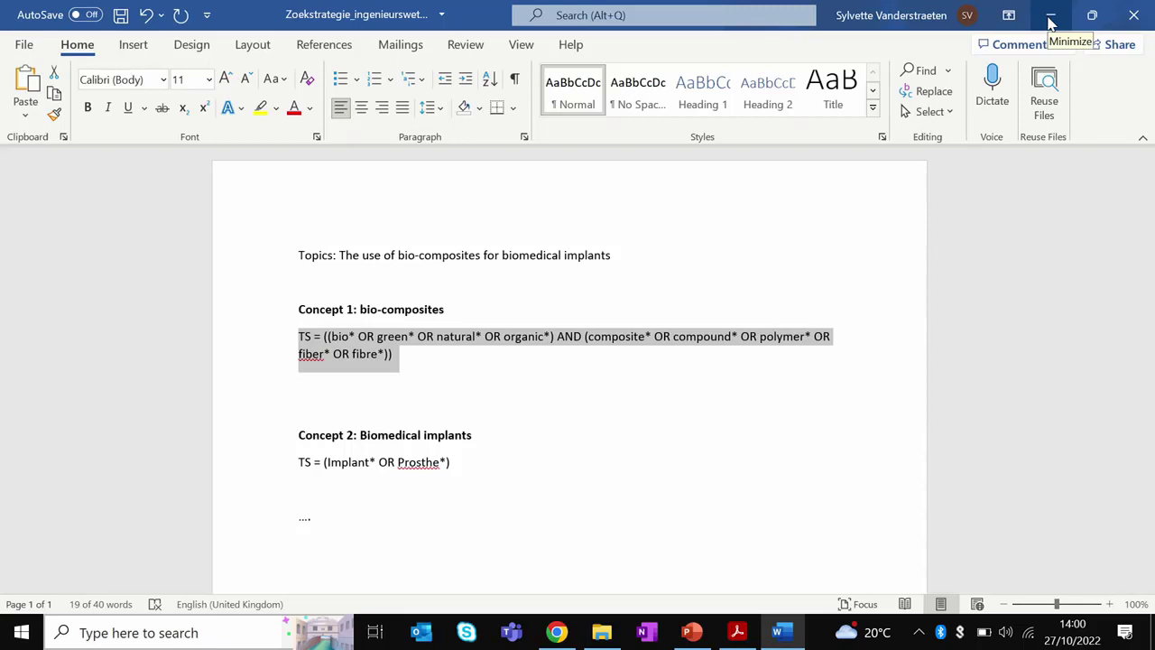
{"action": "left_click", "coordinate": [1050, 22]}
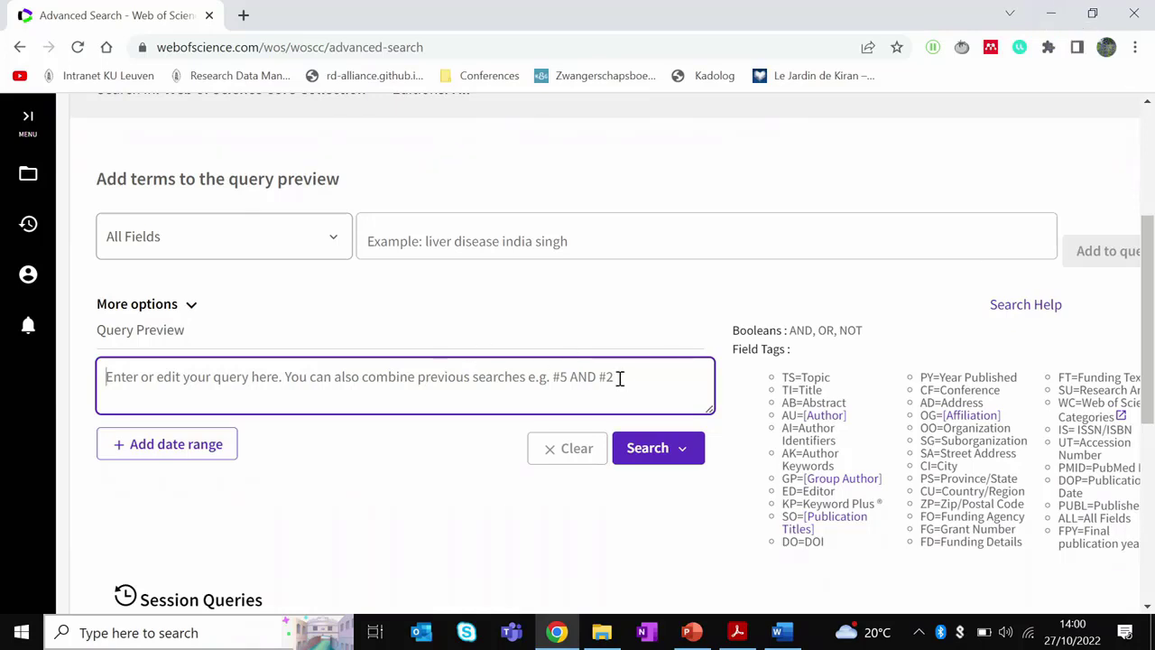
{"action": "key", "text": "ctrl+v"}
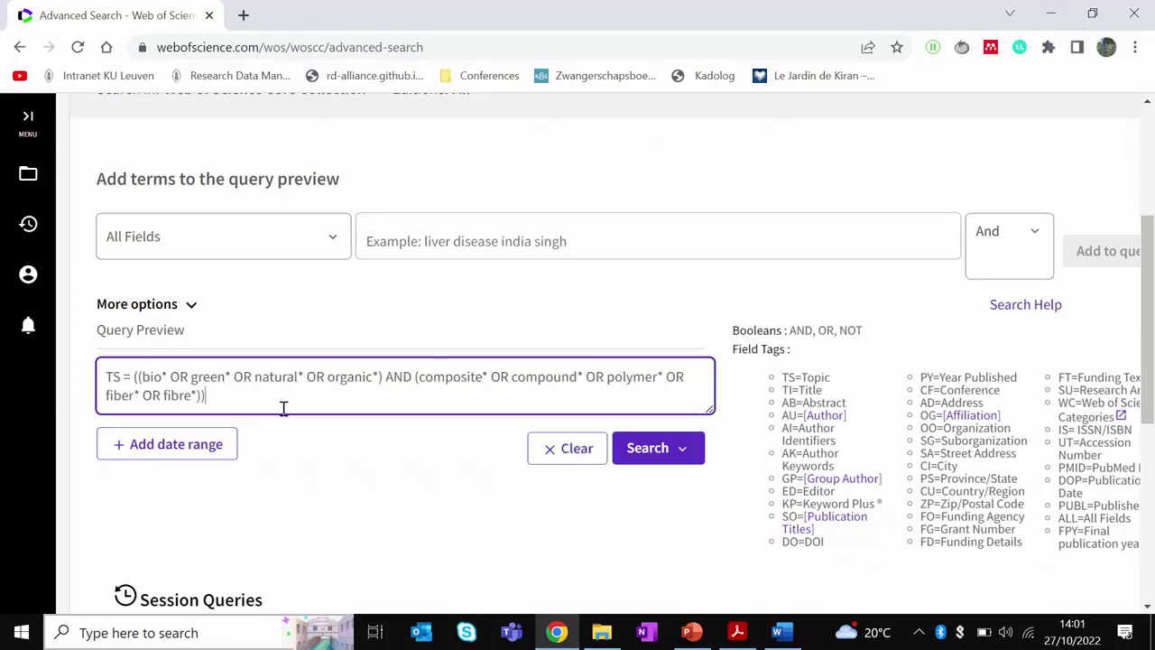
{"action": "left_click", "coordinate": [692, 458]}
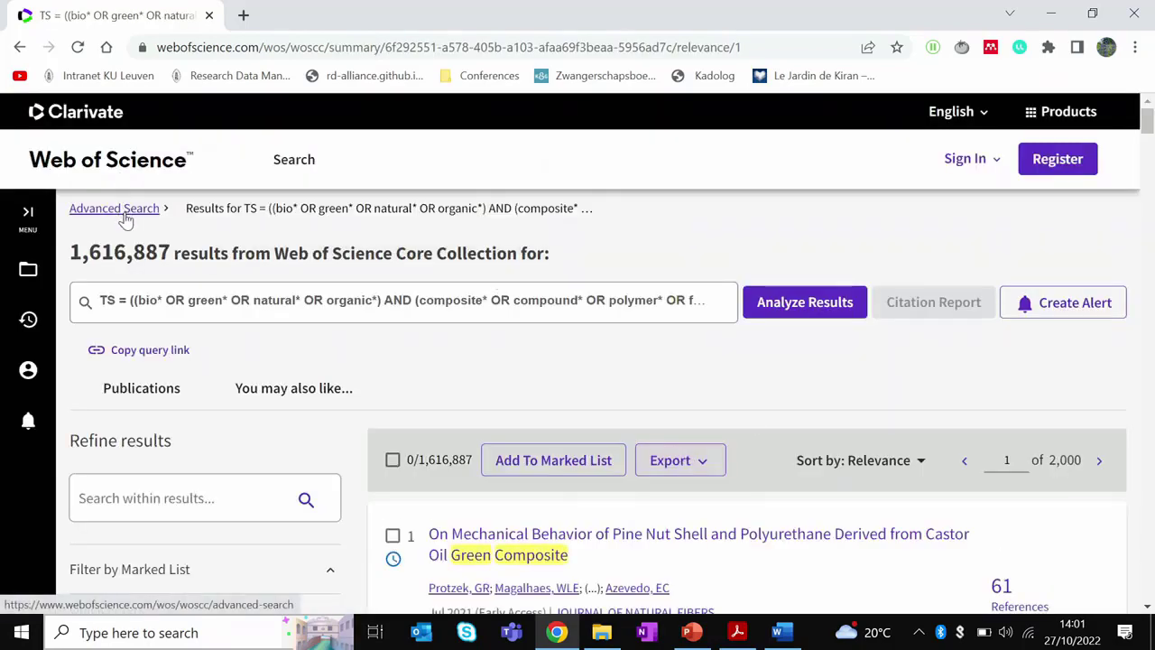
Return to the Advanced Search query builder and show the search options for the query in the Query Preview.
{"action": "left_click", "coordinate": [126, 212]}
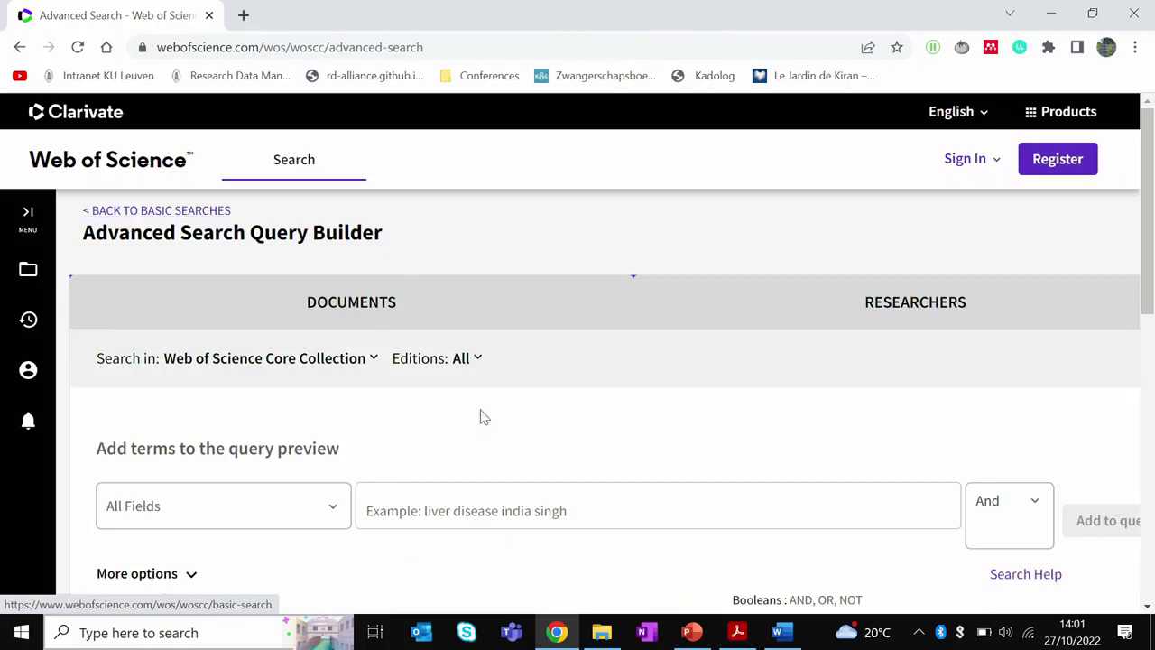
{"action": "scroll", "coordinate": [383, 374], "scroll_direction": "down", "scroll_amount": 4}
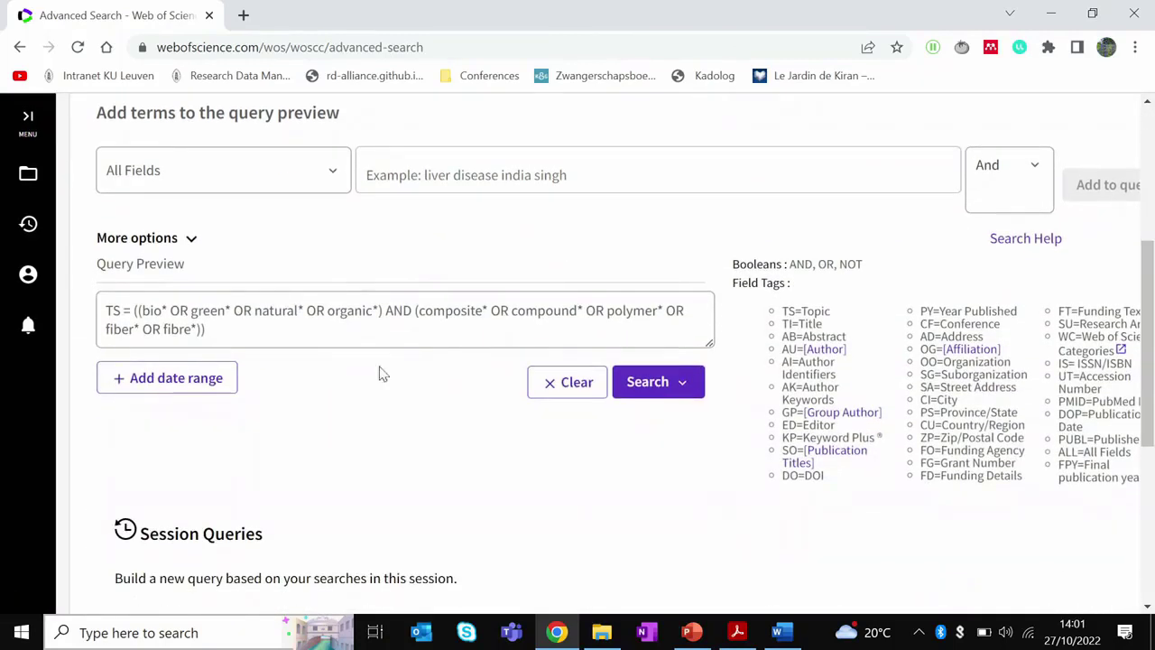
{"action": "left_click", "coordinate": [684, 388]}
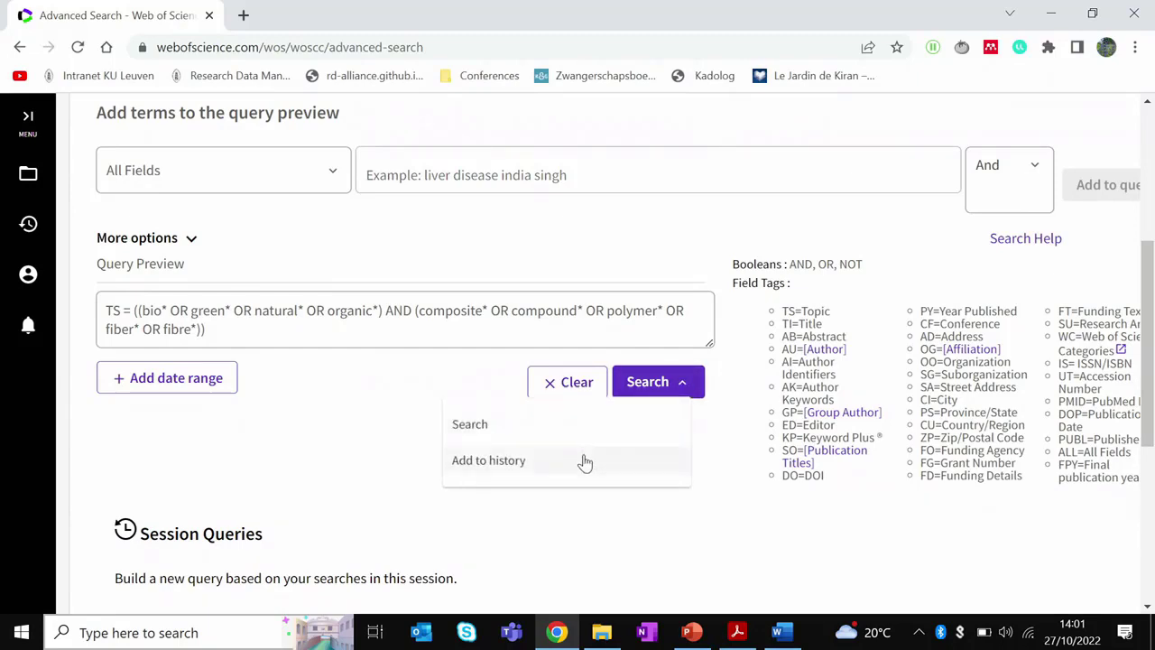
{"action": "left_click_drag", "start_coordinate": [1152, 259], "coordinate": [1151, 289]}
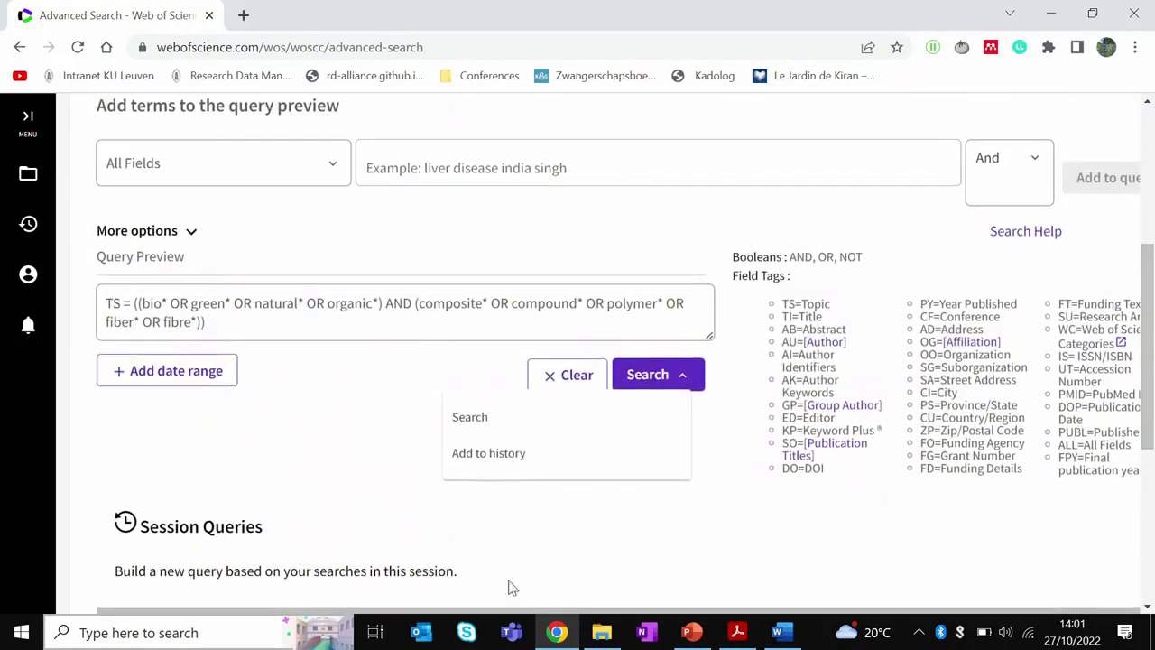
Copy the Concept 2 query from Word, replace the Query Preview text in Chrome with it and add it to the history.
{"action": "left_click", "coordinate": [778, 633]}
{"action": "left_click_drag", "start_coordinate": [472, 462], "coordinate": [304, 462]}
{"action": "key", "text": "ctrl+c"}
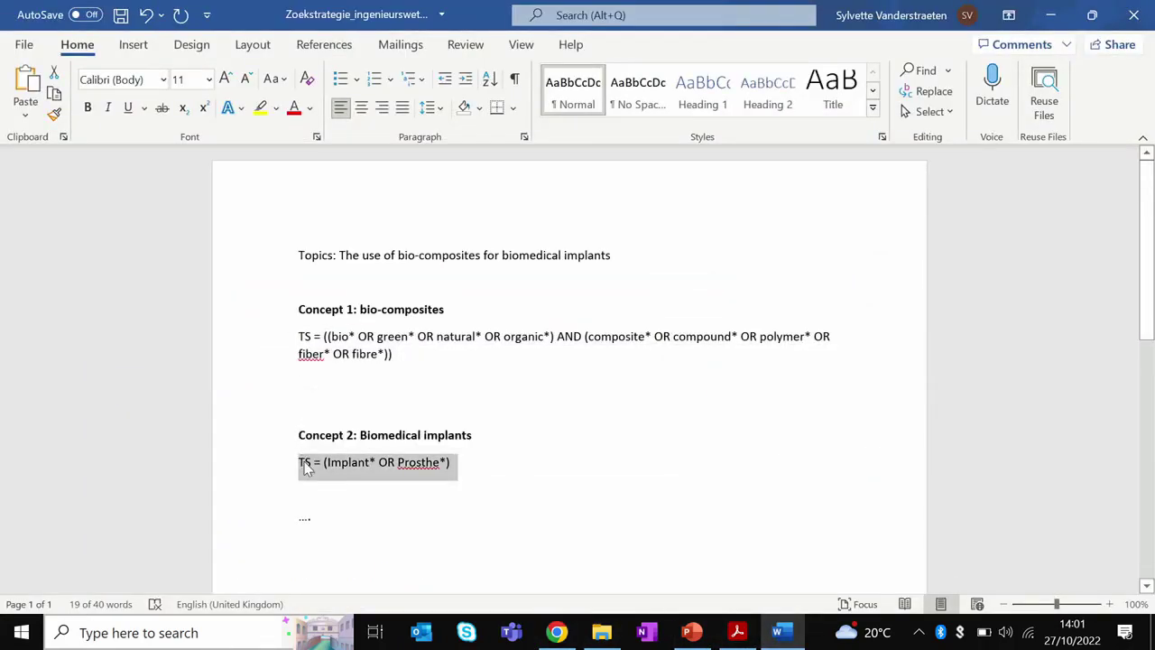
{"action": "left_click", "coordinate": [1050, 15]}
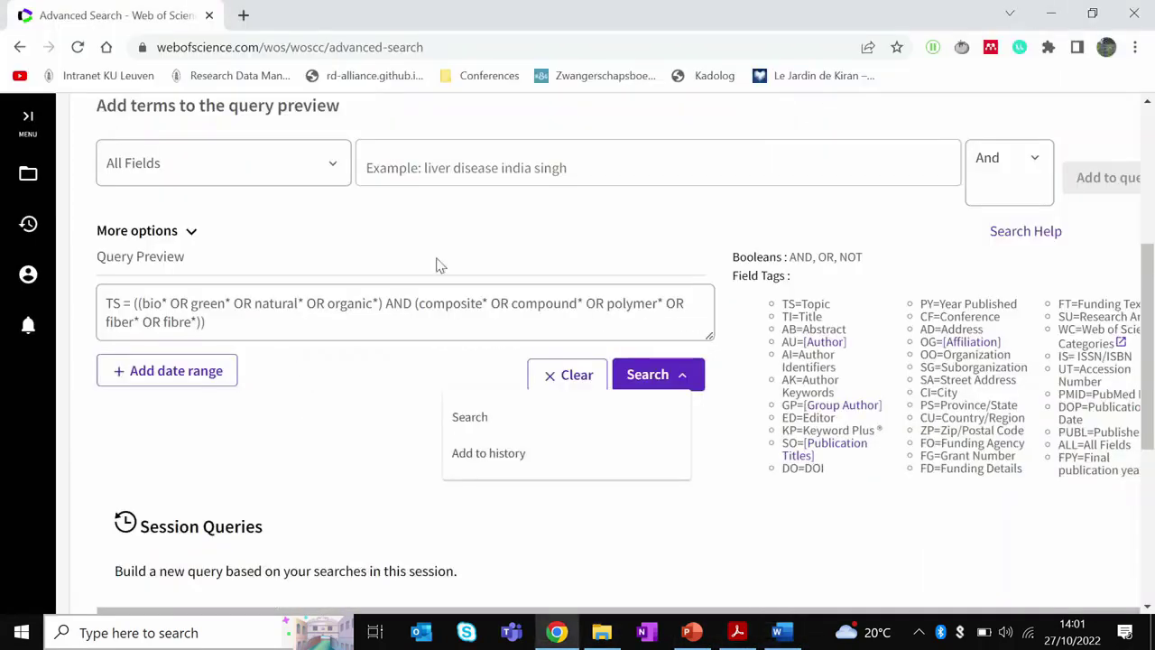
{"action": "left_click", "coordinate": [233, 321]}
{"action": "key", "text": "ctrl+a"}
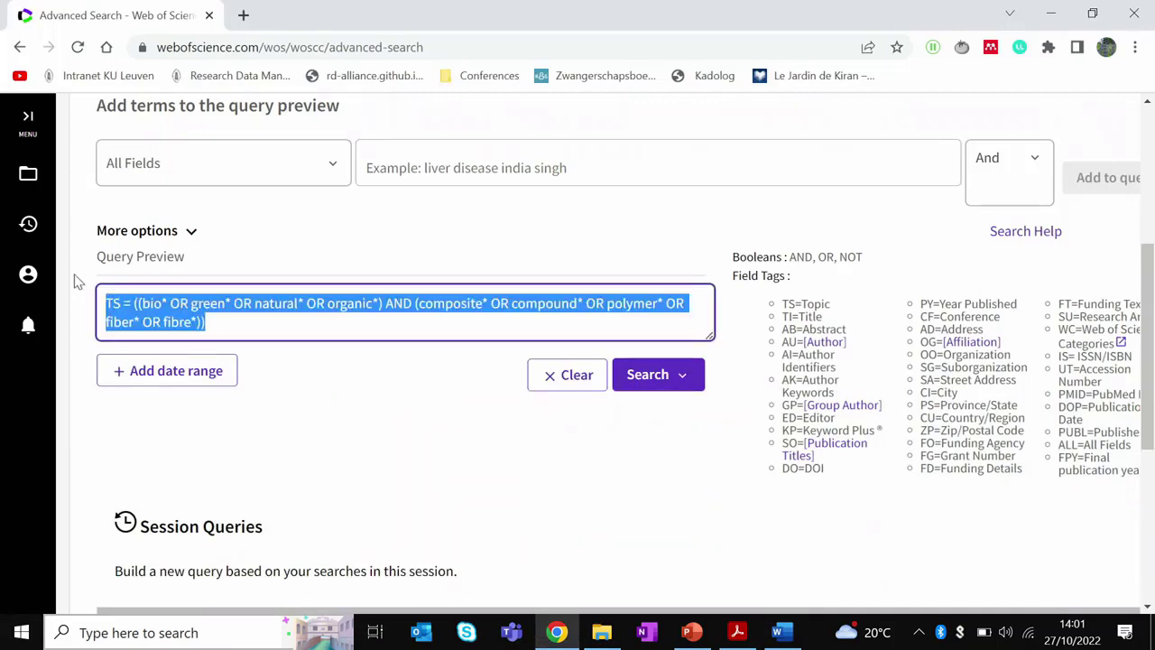
{"action": "key", "text": "ctrl+v"}
{"action": "left_click", "coordinate": [682, 379]}
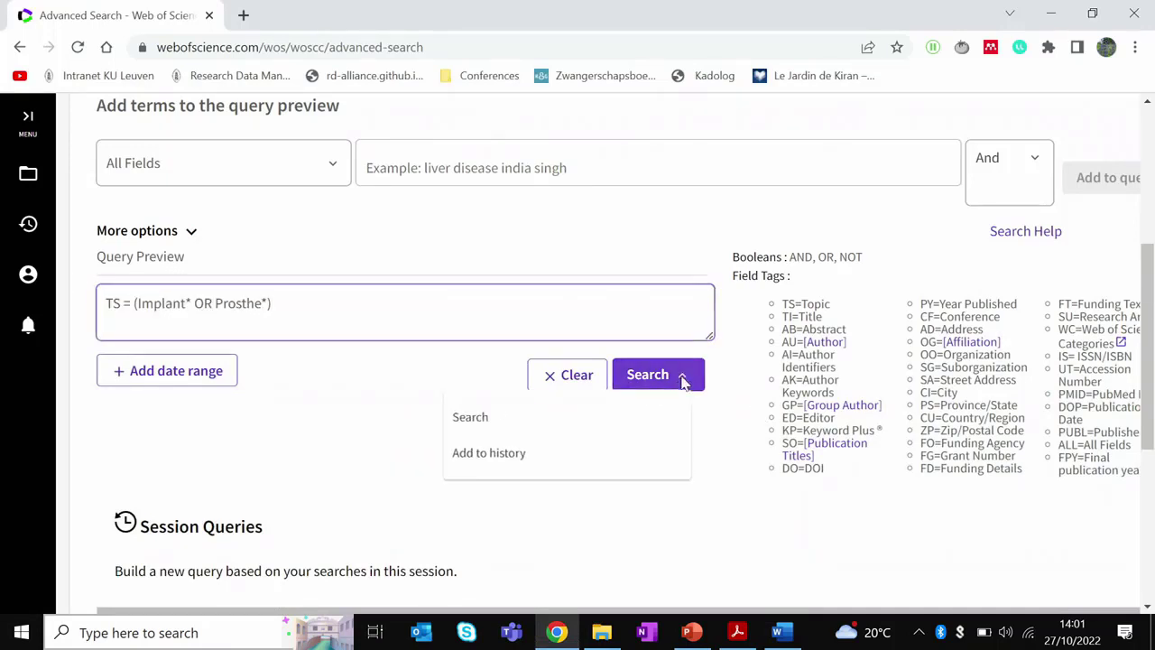
{"action": "left_click", "coordinate": [618, 454]}
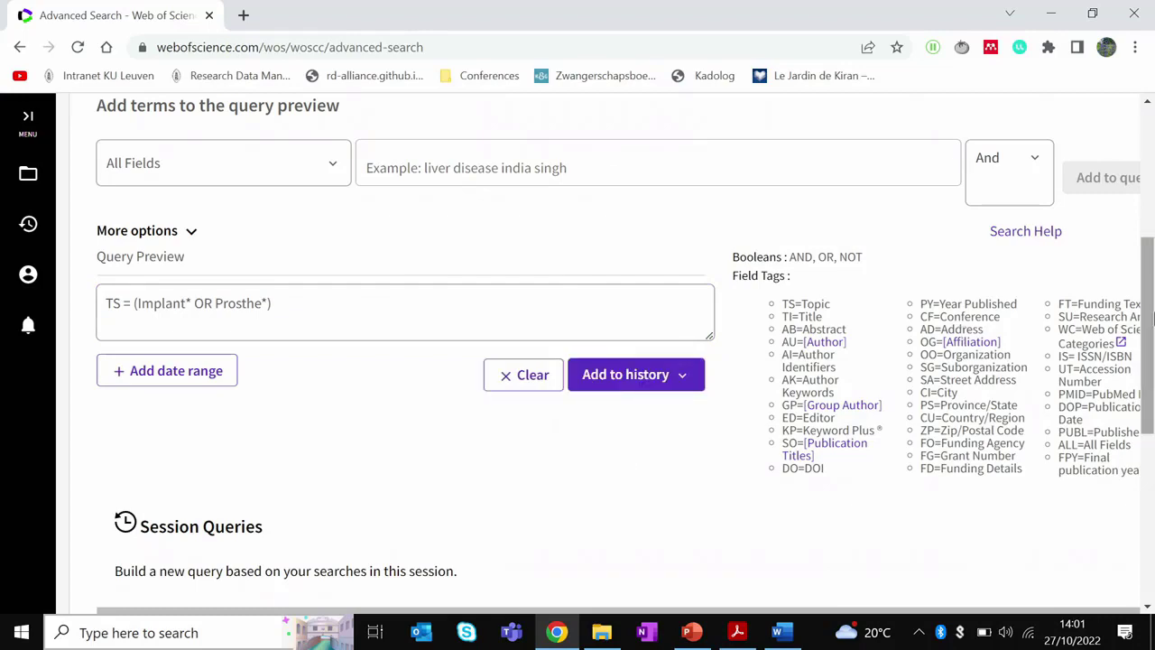
Combine session queries 1 and 2 with the And operator.
{"action": "scroll", "coordinate": [1152, 316], "scroll_direction": "down", "scroll_amount": 3}
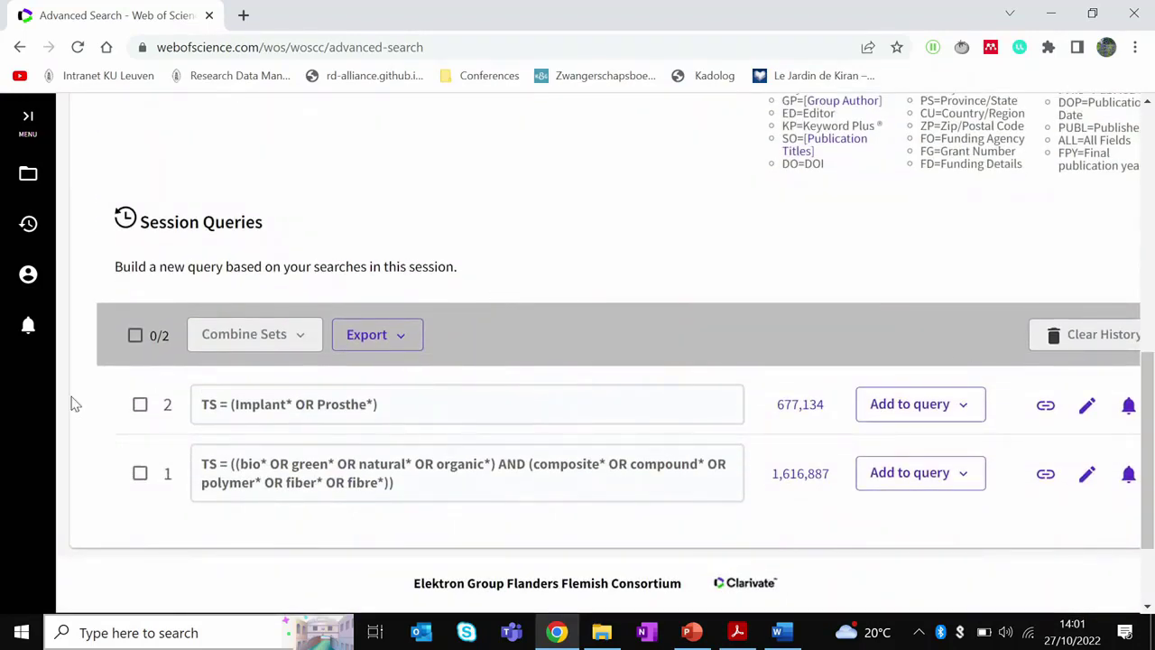
{"action": "left_click", "coordinate": [140, 405]}
{"action": "left_click", "coordinate": [140, 474]}
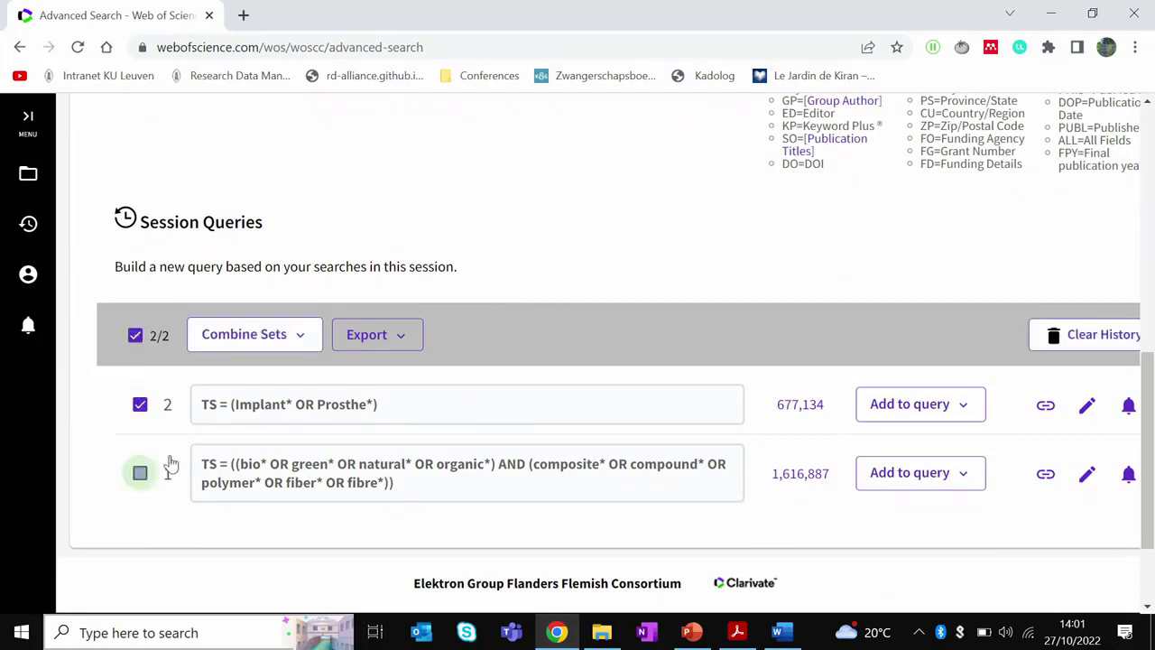
{"action": "left_click", "coordinate": [295, 339]}
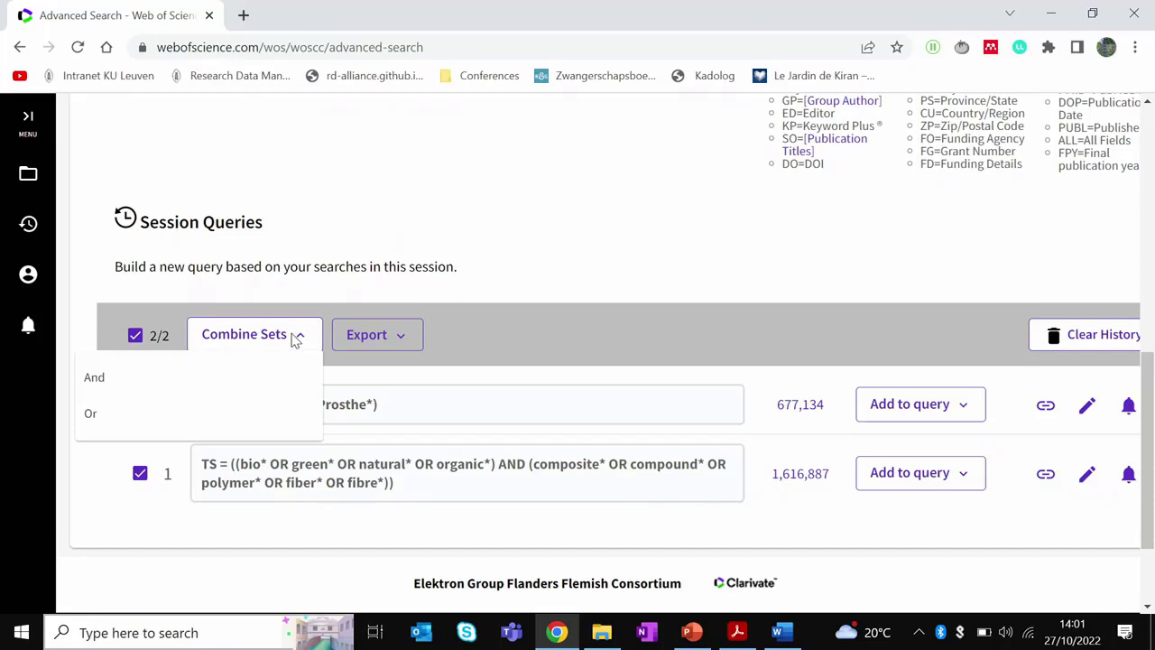
{"action": "left_click", "coordinate": [228, 376]}
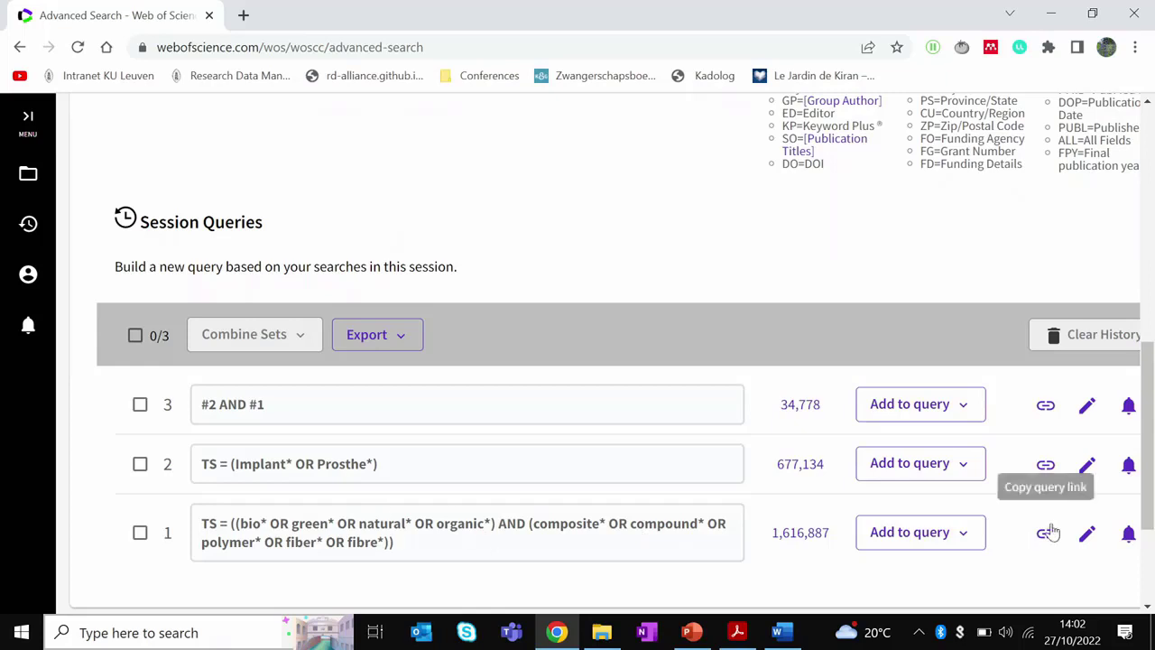
Try to add session query 1 to the Query Preview.
{"action": "left_click_drag", "start_coordinate": [1152, 445], "coordinate": [1151, 468]}
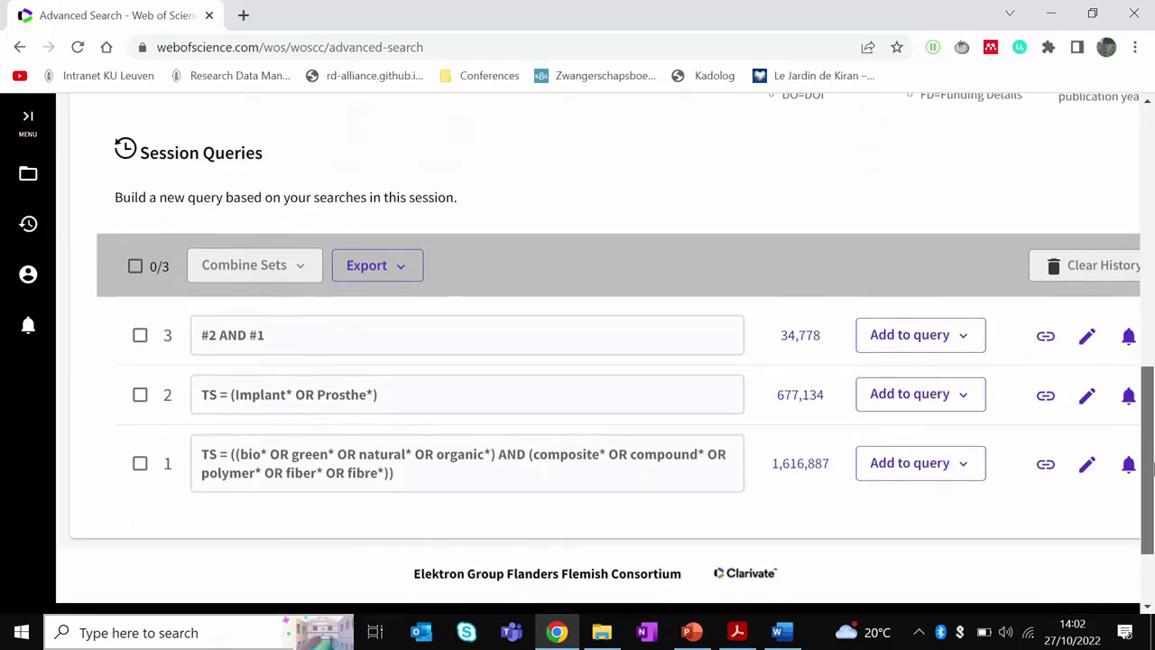
{"action": "left_click", "coordinate": [944, 469]}
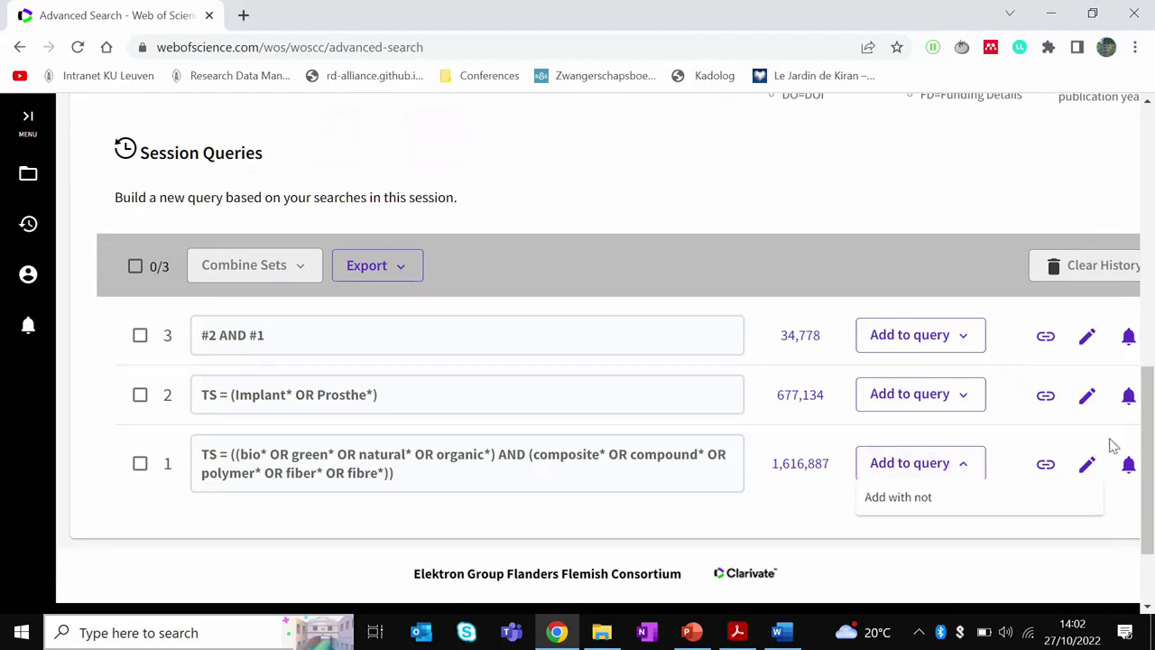
{"action": "left_click", "coordinate": [803, 508]}
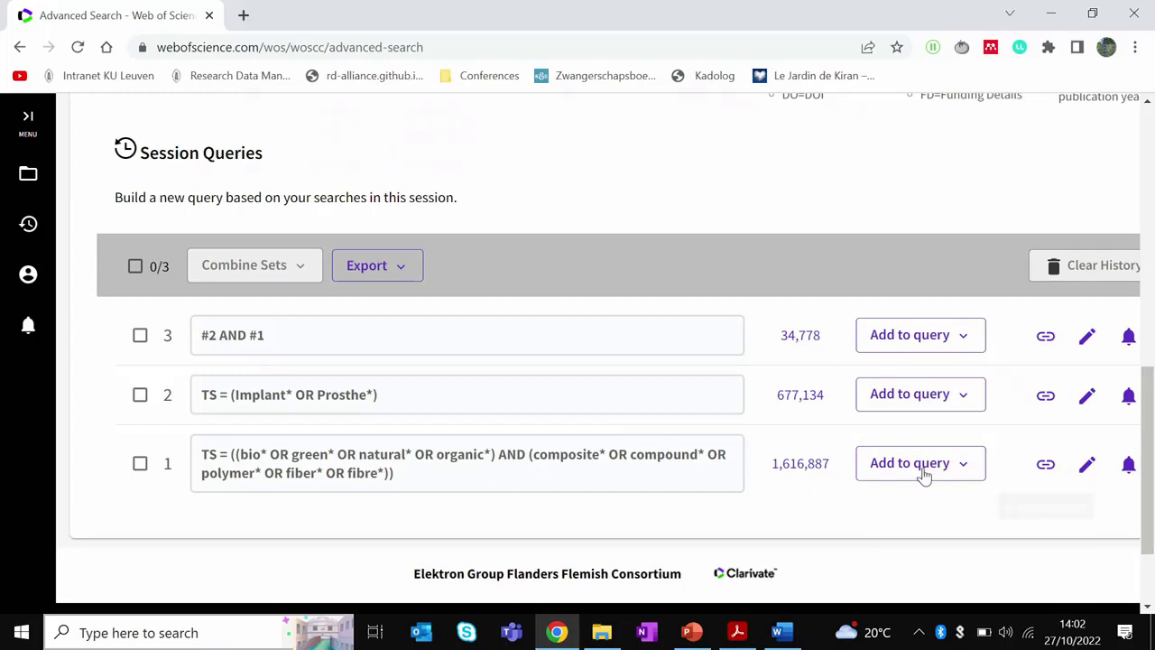
{"action": "scroll", "coordinate": [924, 477], "scroll_direction": "up", "scroll_amount": 4}
{"action": "scroll", "coordinate": [938, 430], "scroll_direction": "down", "scroll_amount": 5}
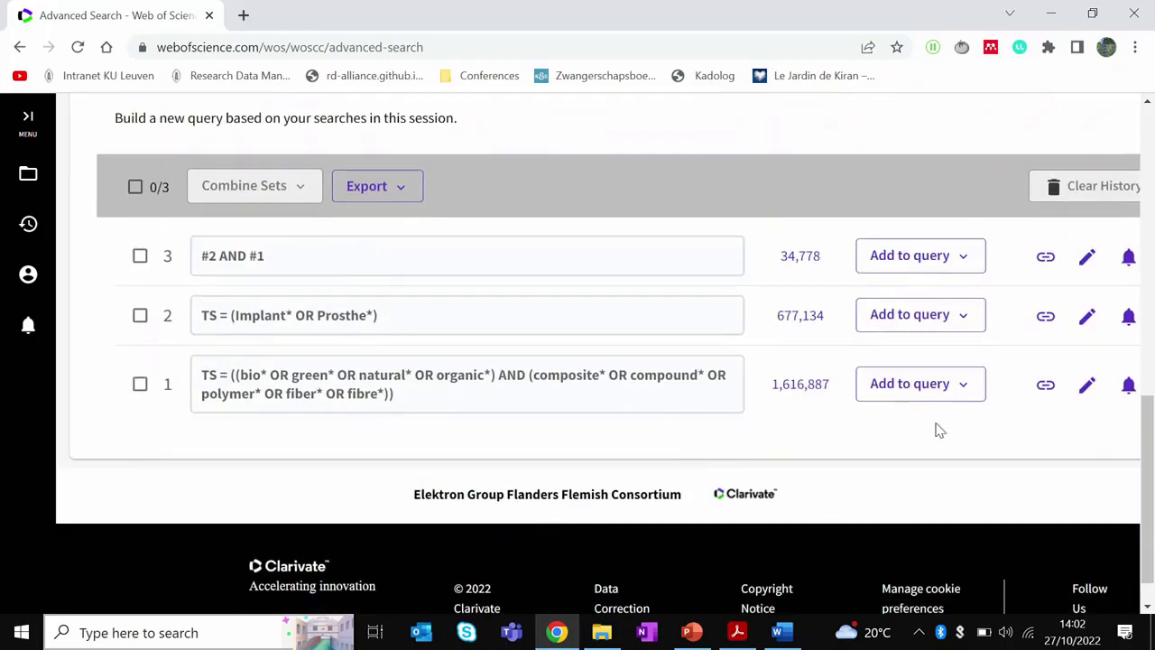
{"action": "left_click", "coordinate": [900, 389]}
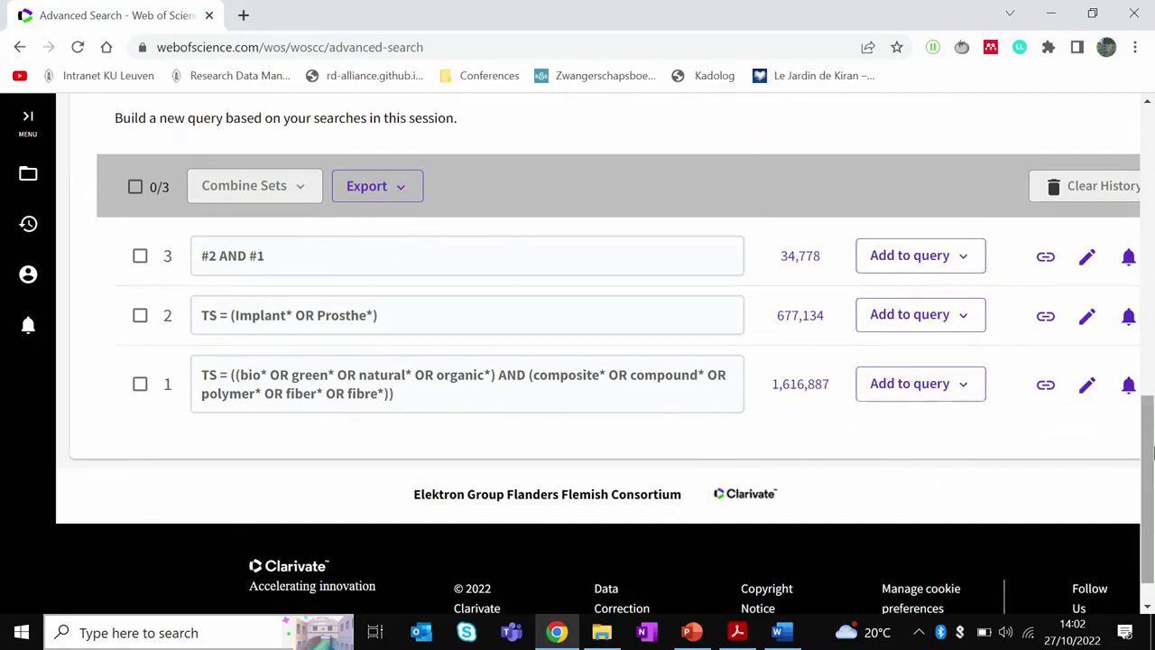
Clear the Implant* OR Prosthe* query from the Query Preview and add session query 1 to it.
{"action": "scroll", "coordinate": [1149, 451], "scroll_direction": "up", "scroll_amount": 10}
{"action": "left_click_drag", "start_coordinate": [274, 415], "coordinate": [101, 418]}
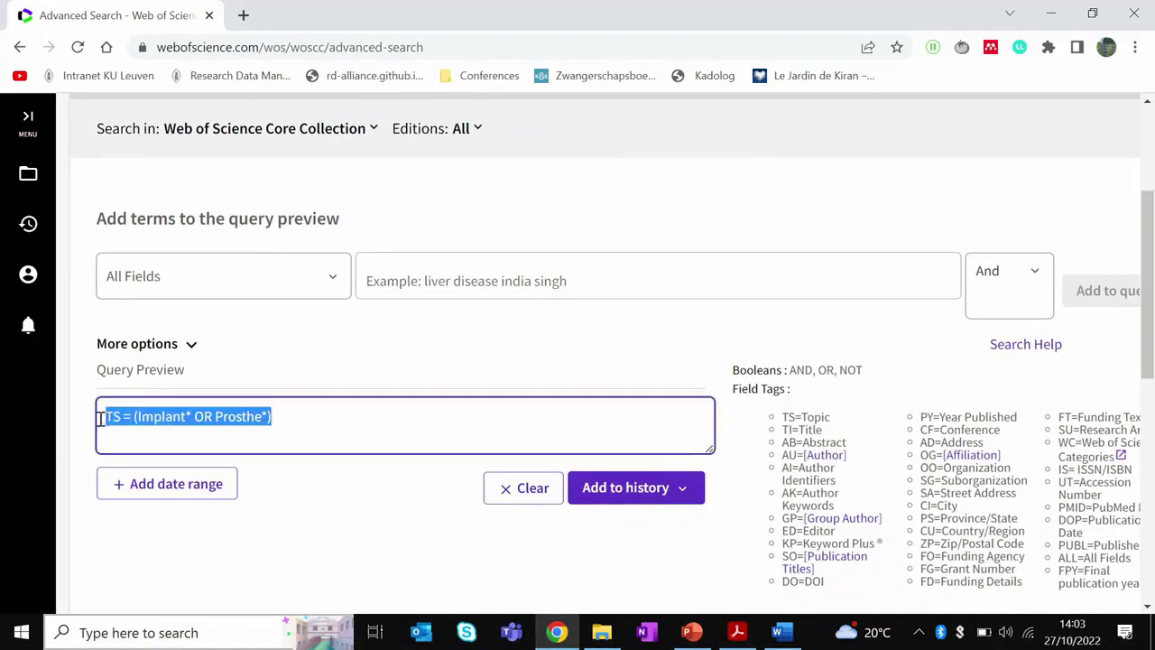
{"action": "key", "text": "BackSpace"}
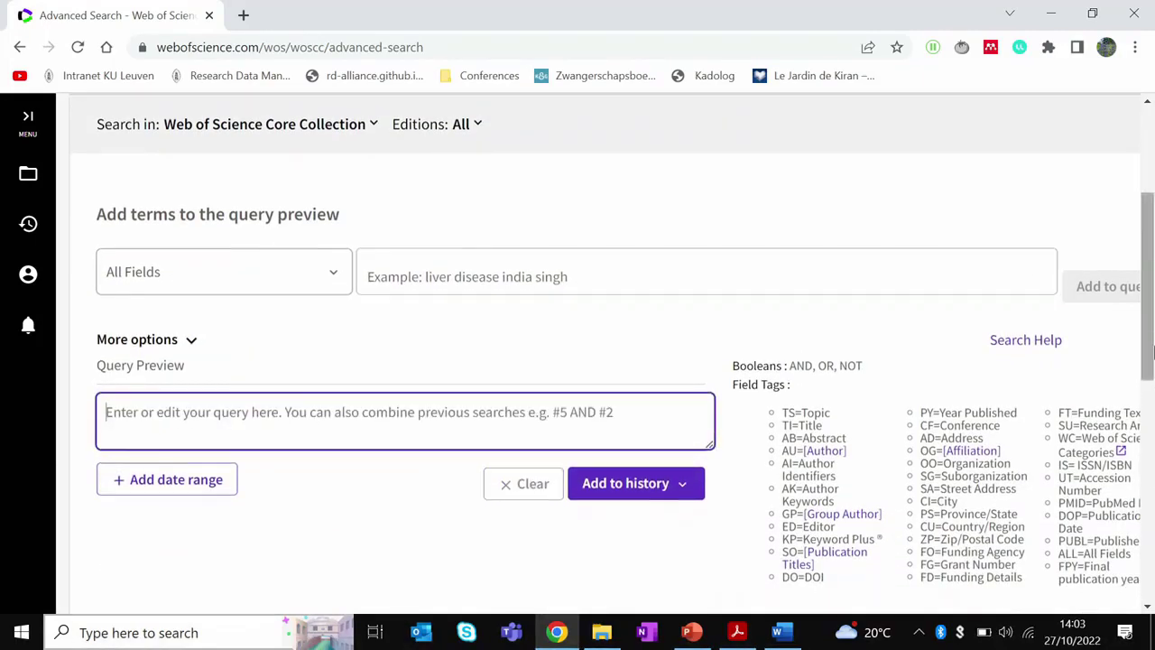
{"action": "scroll", "coordinate": [1149, 352], "scroll_direction": "down", "scroll_amount": 5}
{"action": "left_click", "coordinate": [897, 507]}
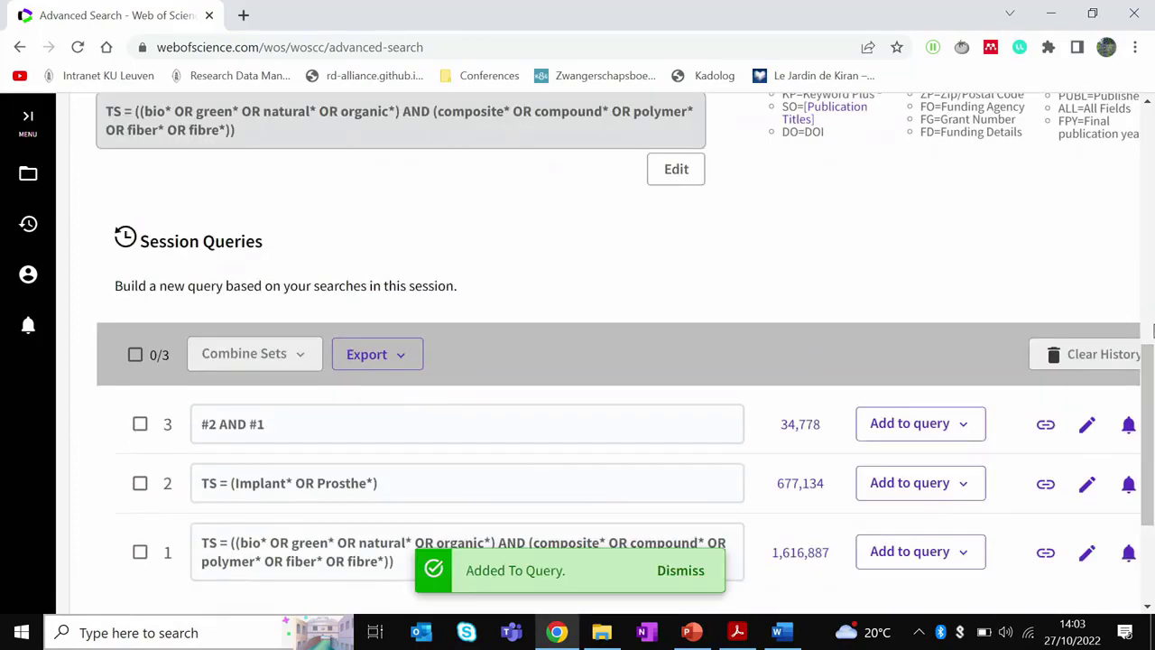
Edit query #1 by removing "OR compound*" from the composite terms and save it as a new set.
{"action": "scroll", "coordinate": [631, 271], "scroll_direction": "up", "scroll_amount": 2}
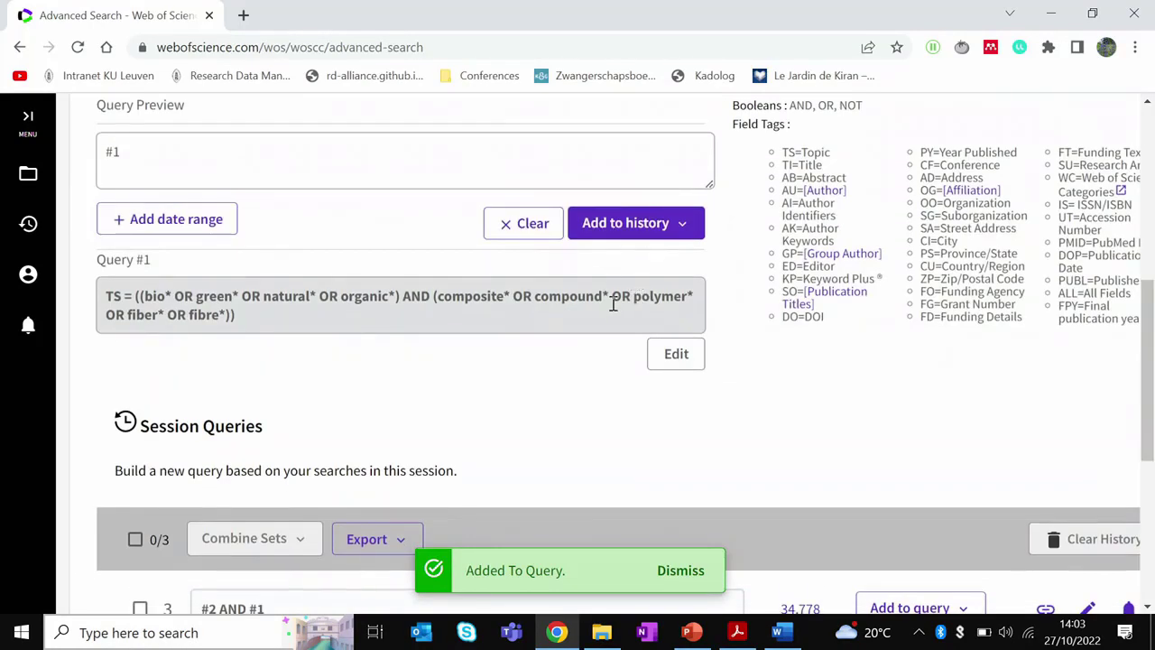
{"action": "left_click_drag", "start_coordinate": [611, 304], "coordinate": [511, 307]}
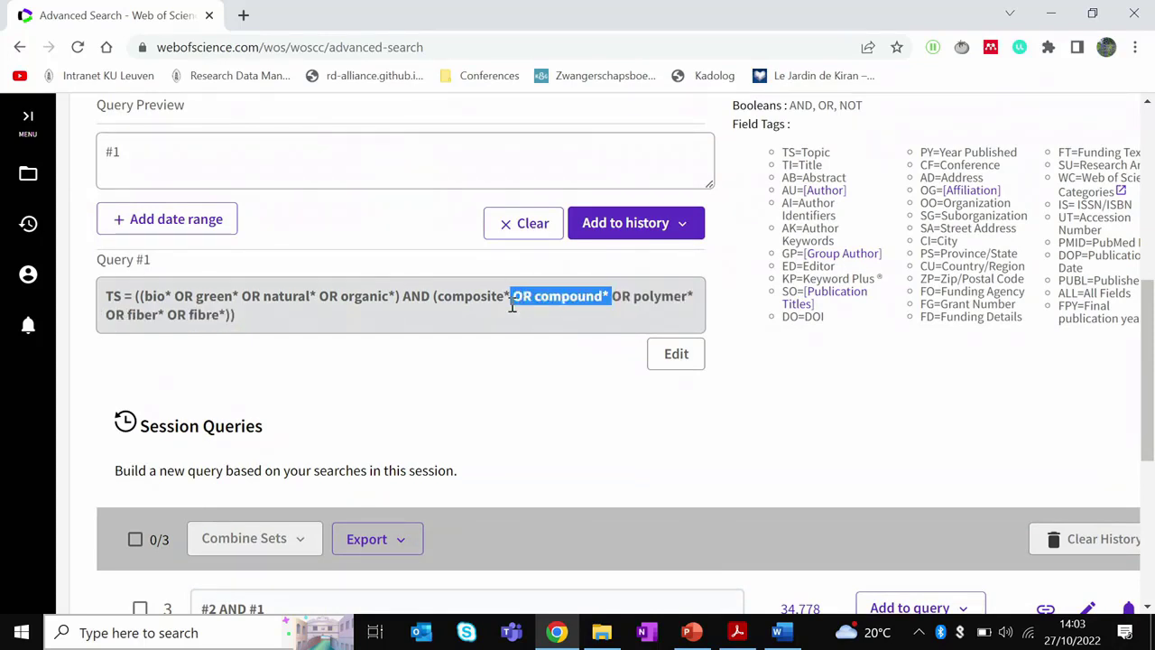
{"action": "left_click", "coordinate": [582, 298]}
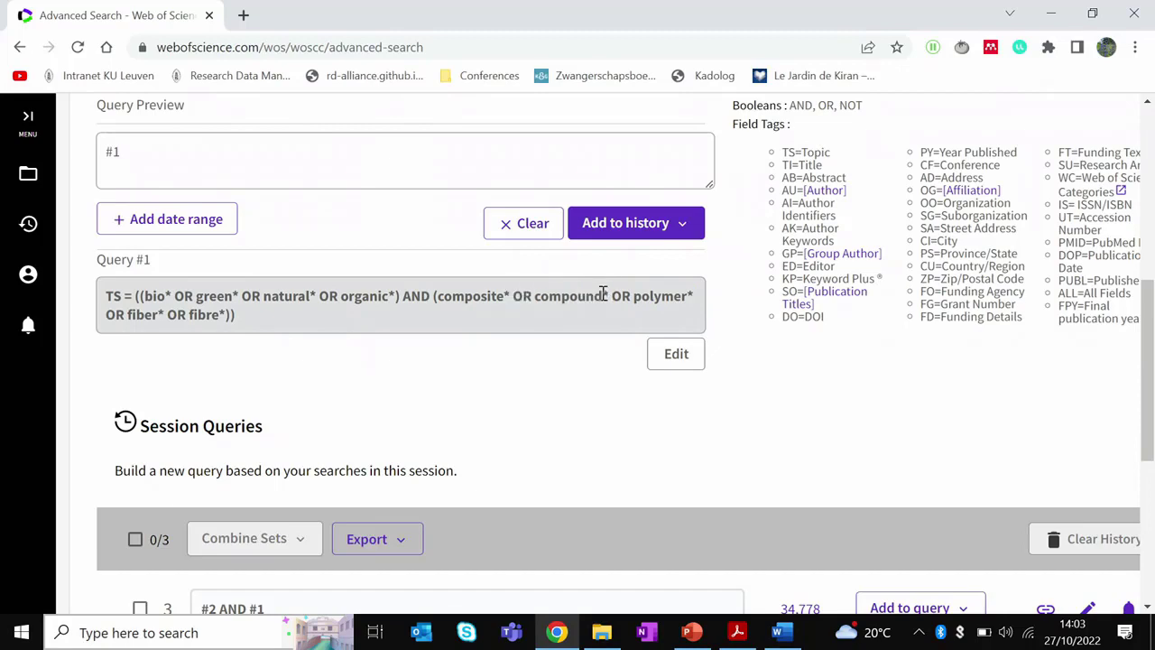
{"action": "left_click_drag", "start_coordinate": [614, 298], "coordinate": [531, 299]}
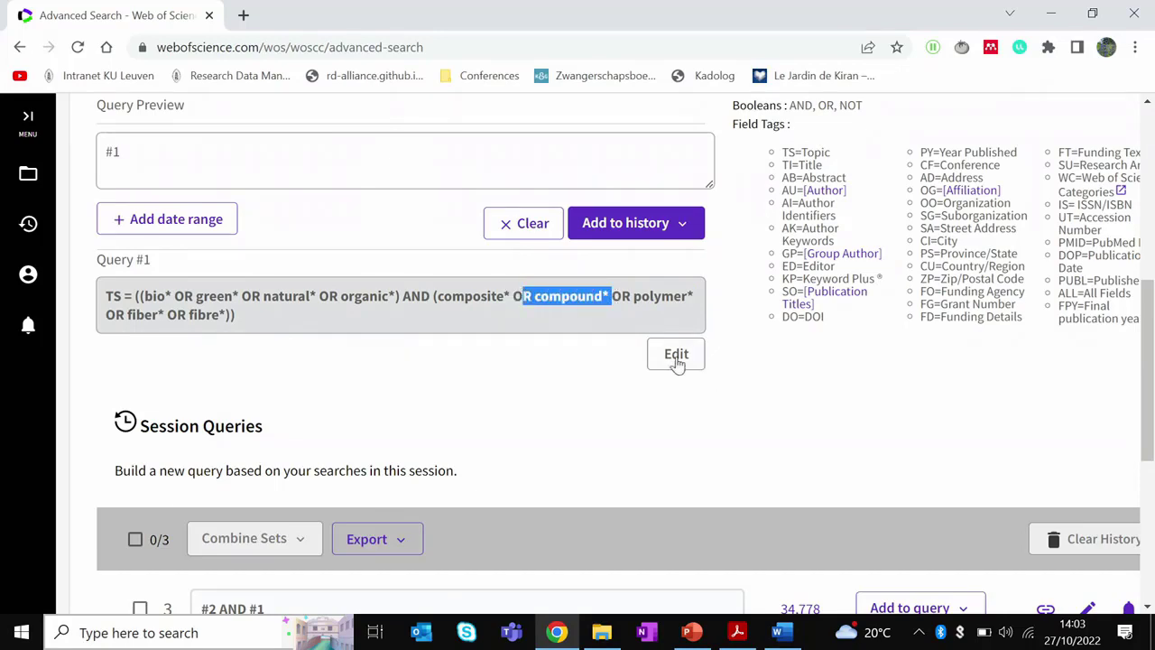
{"action": "left_click", "coordinate": [675, 354]}
{"action": "left_click", "coordinate": [712, 286]}
{"action": "left_click_drag", "start_coordinate": [712, 285], "coordinate": [617, 285]}
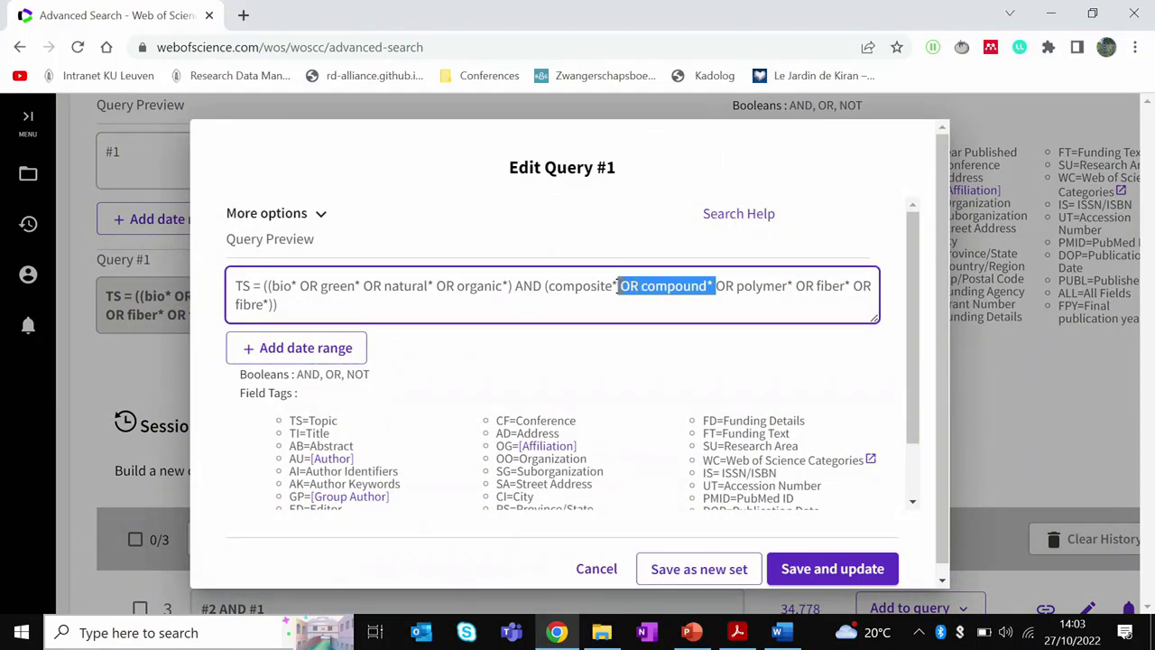
{"action": "key", "text": "Delete"}
{"action": "key", "text": "Delete"}
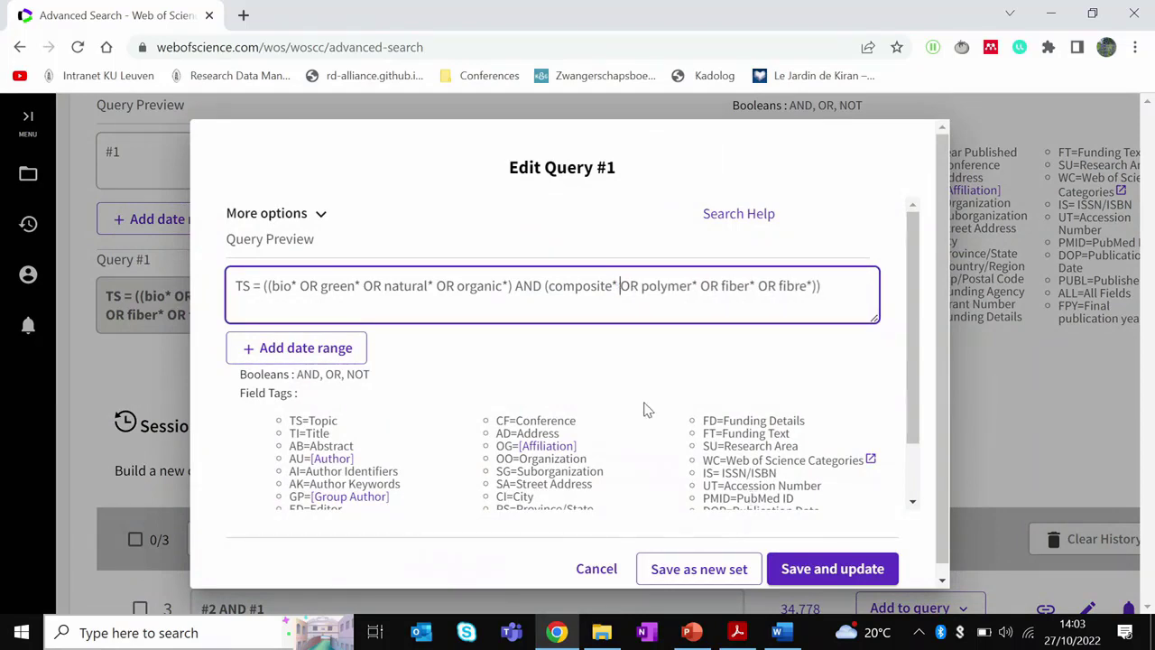
{"action": "left_click", "coordinate": [720, 563]}
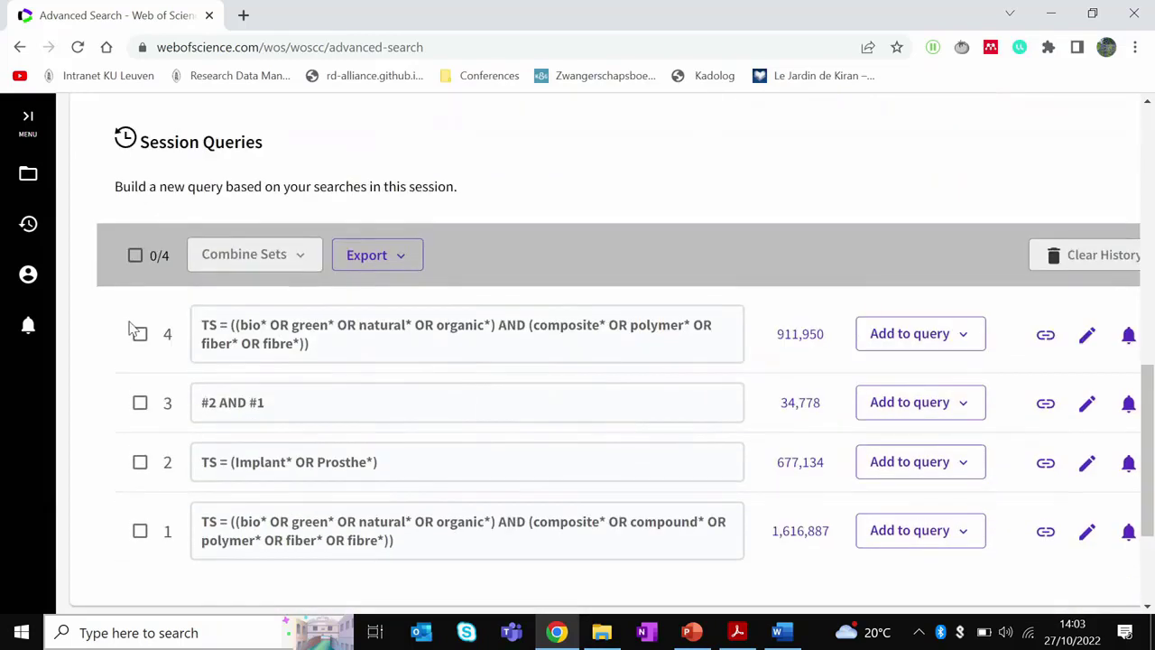
Combine session queries 4 and 2 with the And operator.
{"action": "left_click", "coordinate": [140, 334]}
{"action": "left_click", "coordinate": [140, 462]}
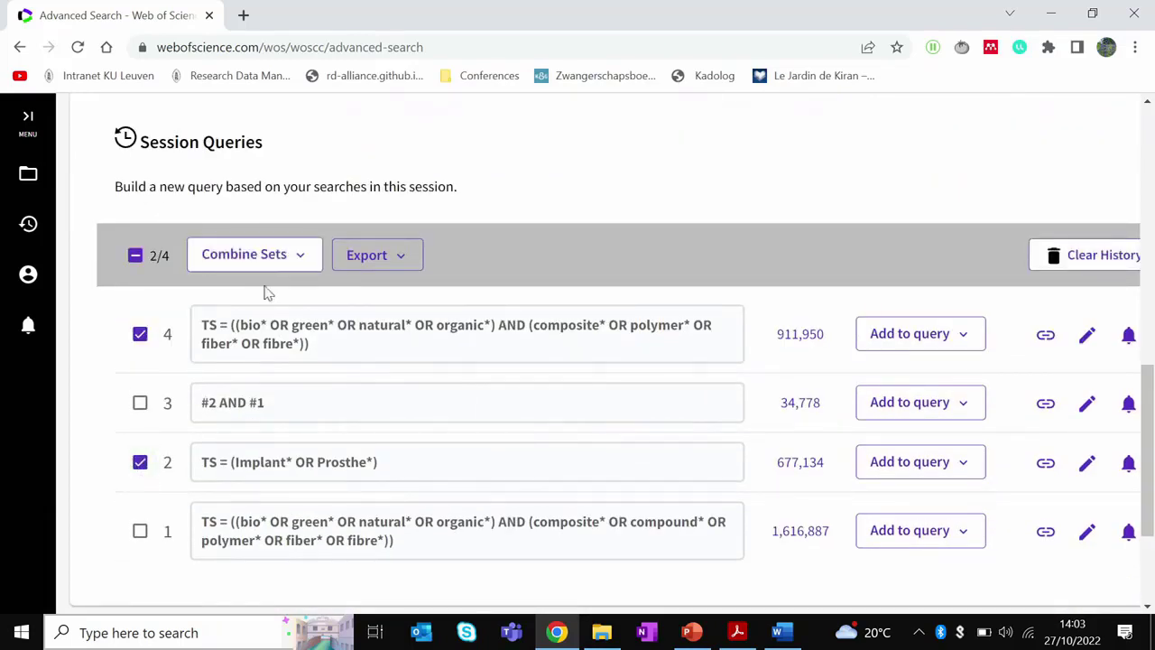
{"action": "left_click", "coordinate": [275, 257]}
{"action": "left_click", "coordinate": [275, 299]}
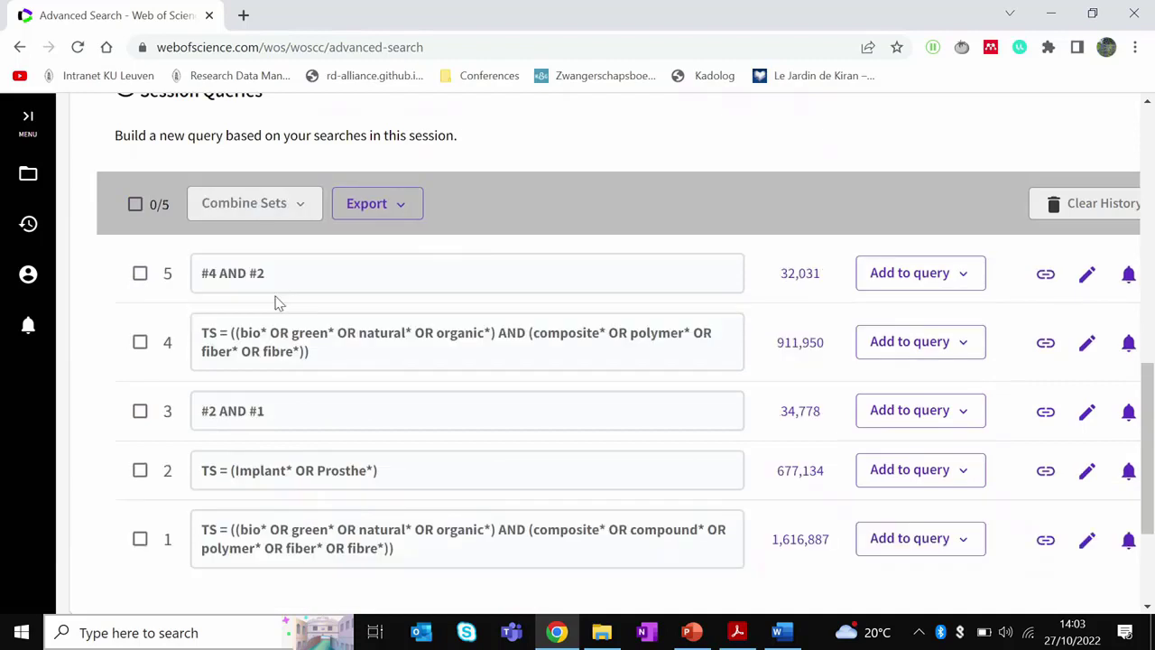
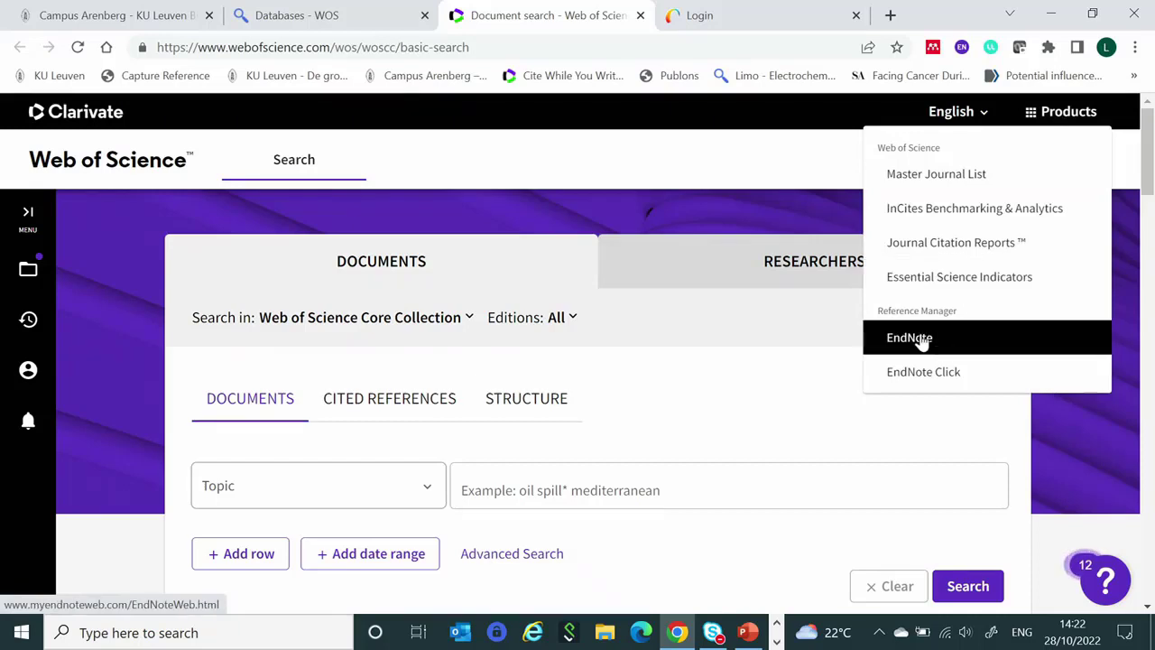
Switch from Web of Science to EndNote and look over the reference library and its groups.
{"action": "left_click", "coordinate": [921, 339]}
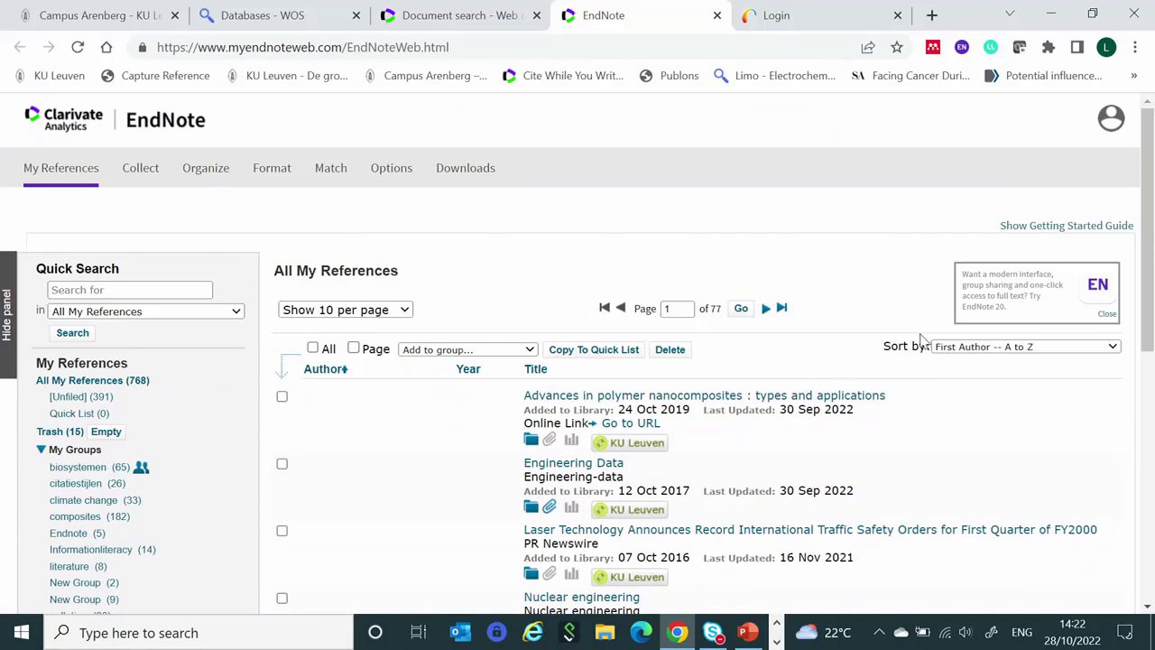
{"action": "left_click", "coordinate": [469, 170]}
{"action": "scroll", "coordinate": [90, 334], "scroll_direction": "down", "scroll_amount": 1}
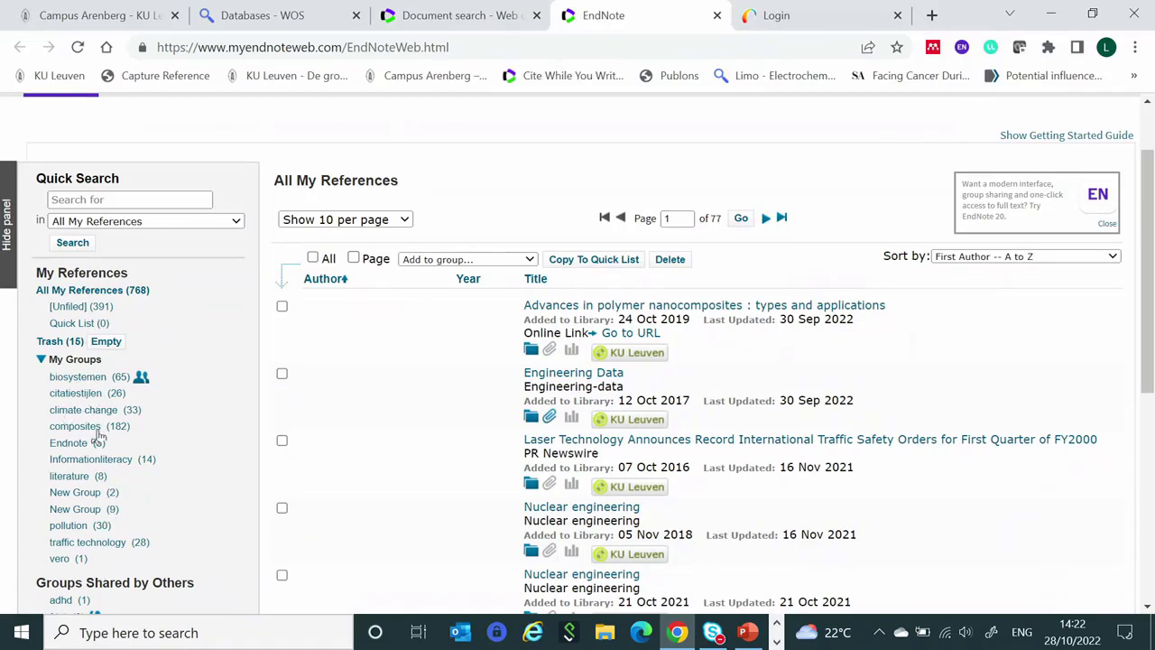
{"action": "scroll", "coordinate": [100, 436], "scroll_direction": "down", "scroll_amount": 1}
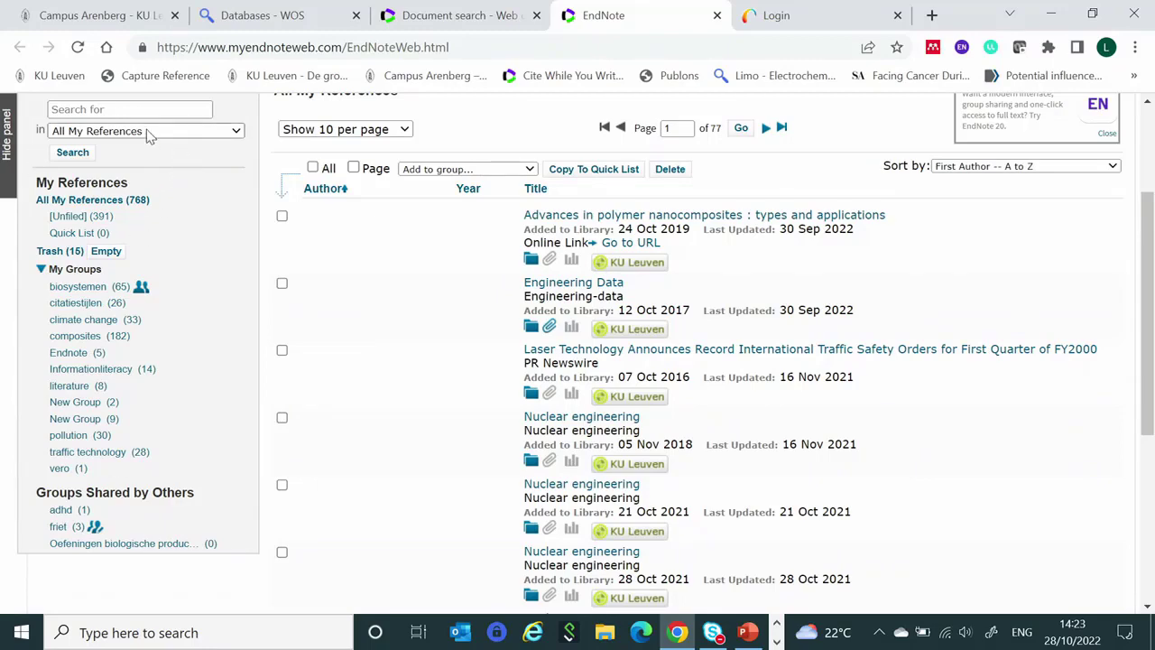
Run a quick search for "SPIN" in All My References and look over the matching references.
{"action": "scroll", "coordinate": [166, 227], "scroll_direction": "up", "scroll_amount": 1}
{"action": "scroll", "coordinate": [166, 227], "scroll_direction": "up", "scroll_amount": 1}
{"action": "left_click", "coordinate": [86, 201]}
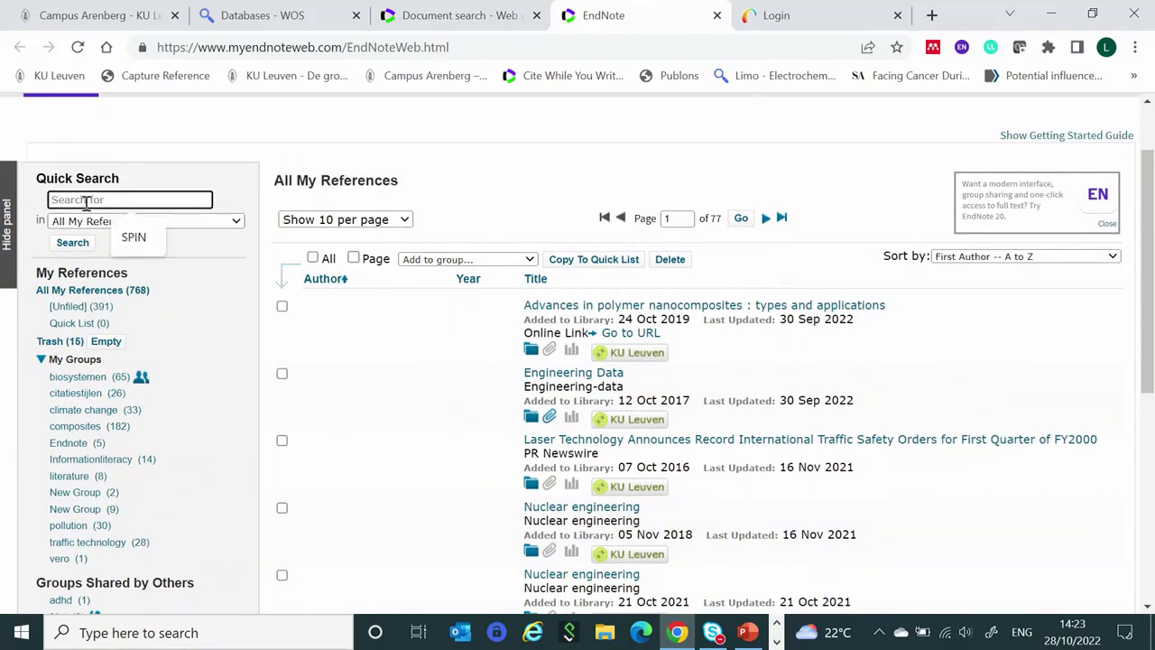
{"action": "type", "text": "SPIN"}
{"action": "left_click", "coordinate": [135, 237]}
{"action": "left_click", "coordinate": [68, 243]}
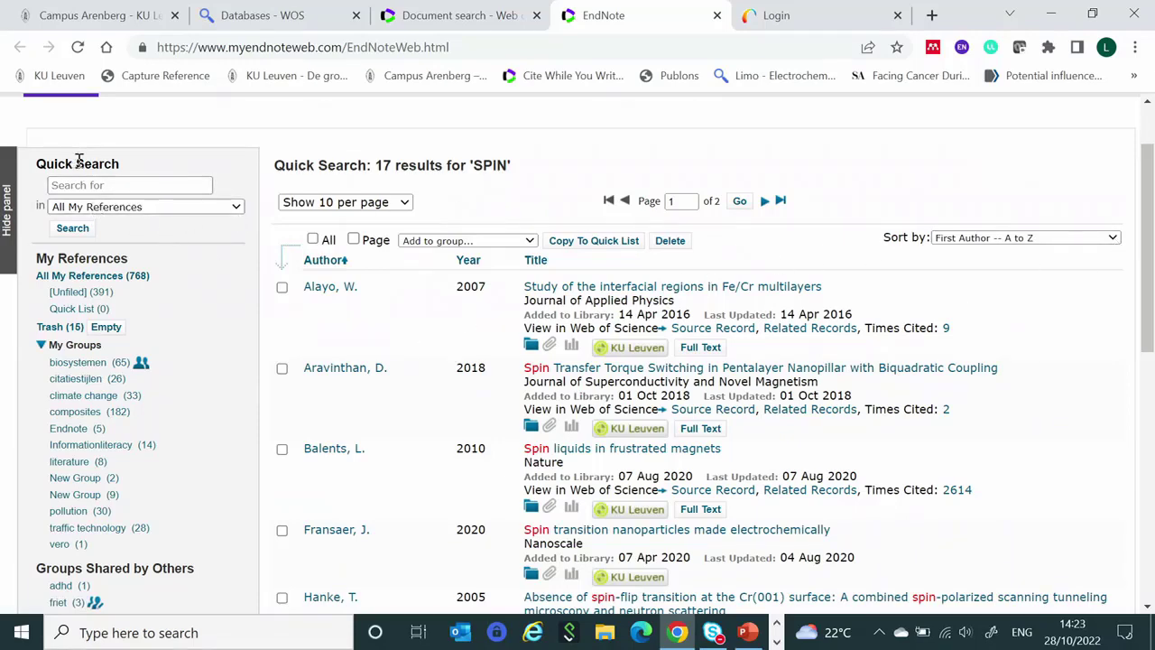
{"action": "scroll", "coordinate": [84, 253], "scroll_direction": "down", "scroll_amount": 1}
{"action": "scroll", "coordinate": [83, 253], "scroll_direction": "up", "scroll_amount": 2}
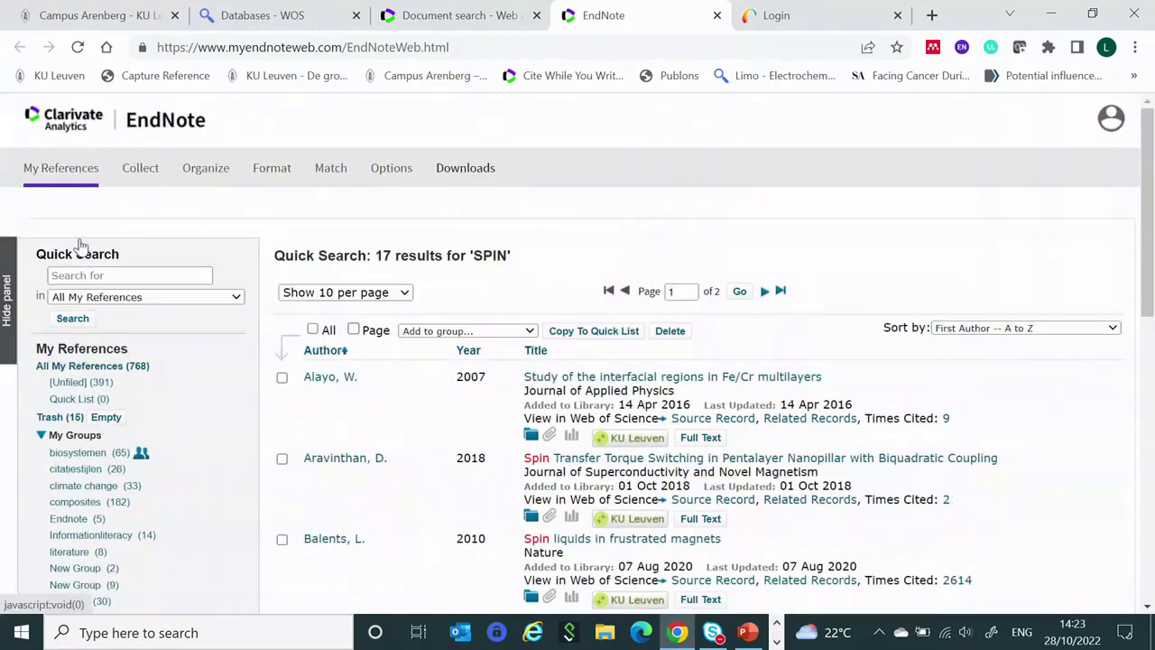
Return to the full reference list and sort it by Added to Library, newest to oldest.
{"action": "left_click", "coordinate": [65, 171]}
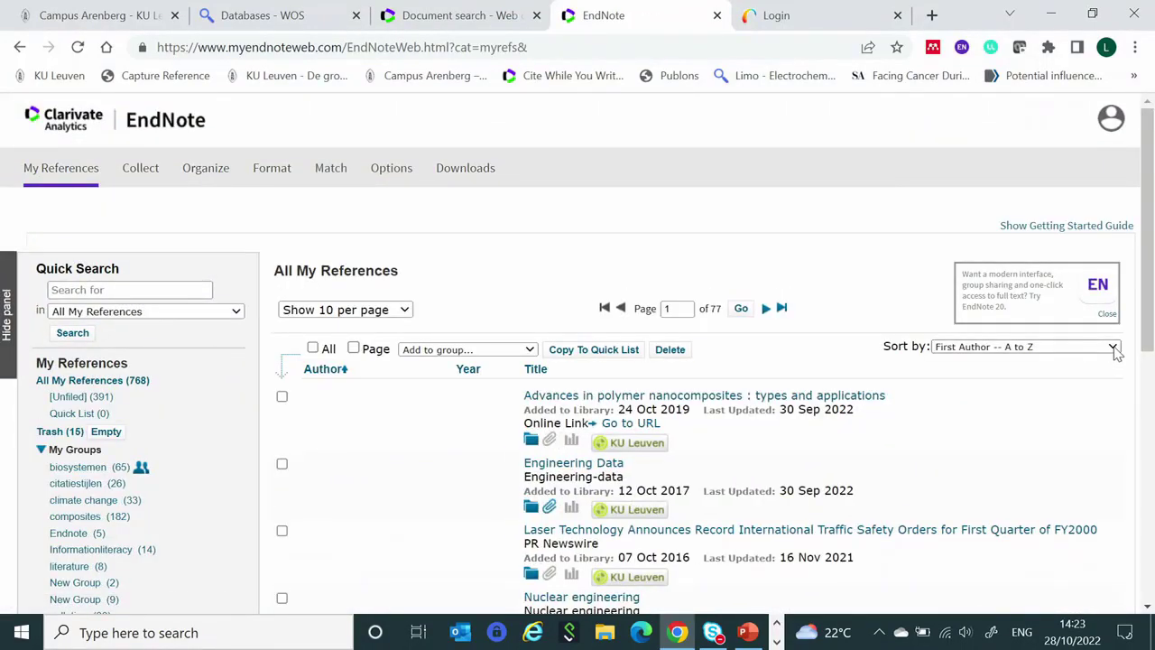
{"action": "left_click", "coordinate": [1114, 347]}
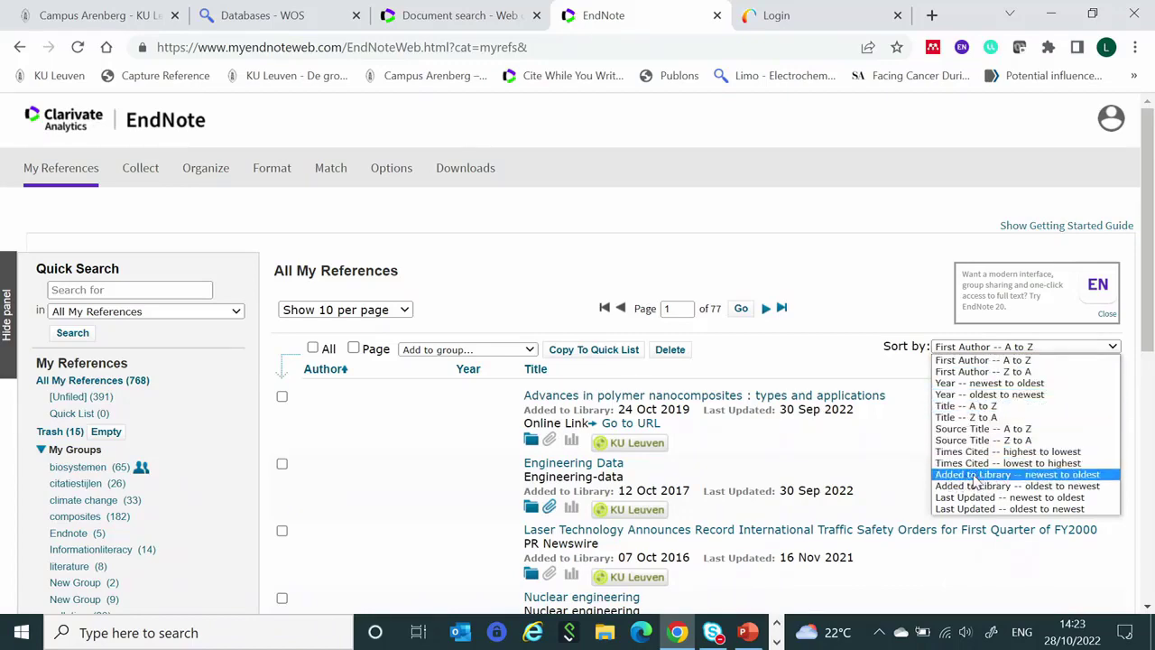
{"action": "left_click", "coordinate": [1008, 475]}
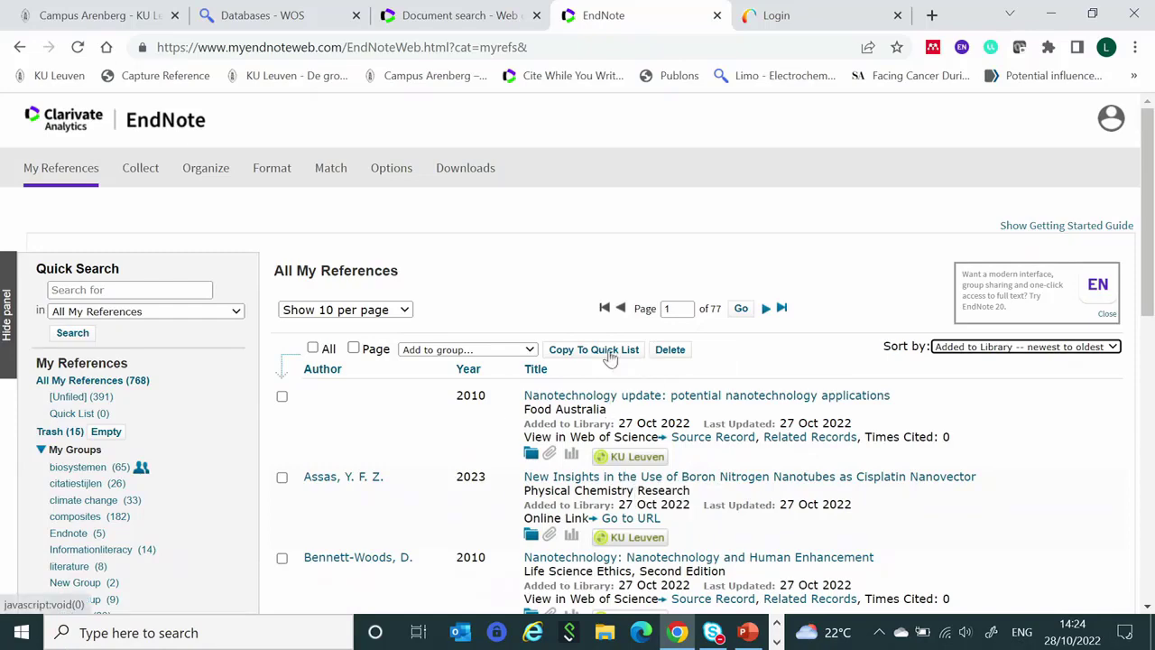
Select the first two references in the biosystemen group and check which groups they can be added to, leaving them unassigned and deselected.
{"action": "left_click", "coordinate": [83, 469]}
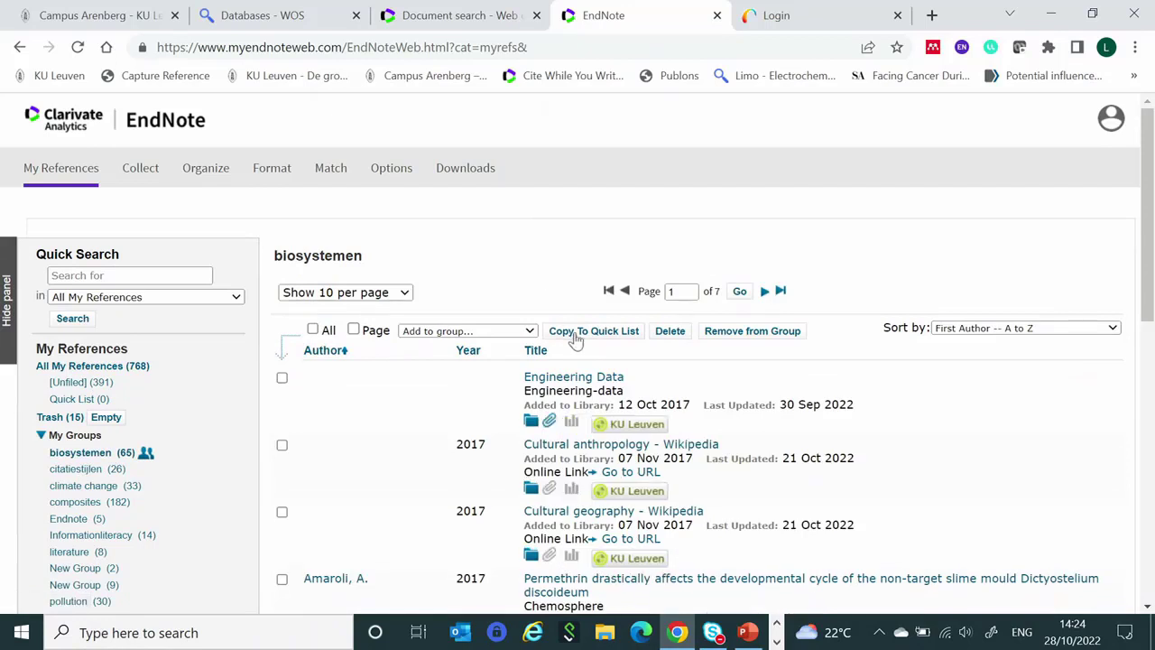
{"action": "left_click", "coordinate": [282, 379]}
{"action": "left_click", "coordinate": [282, 446]}
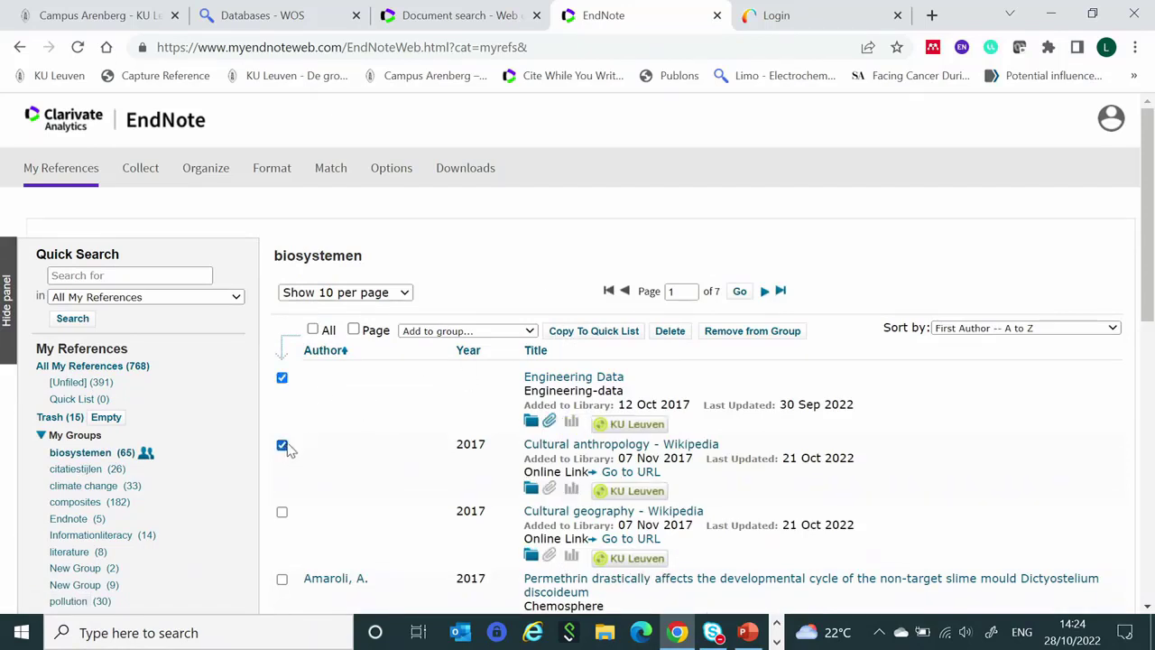
{"action": "left_click", "coordinate": [529, 333]}
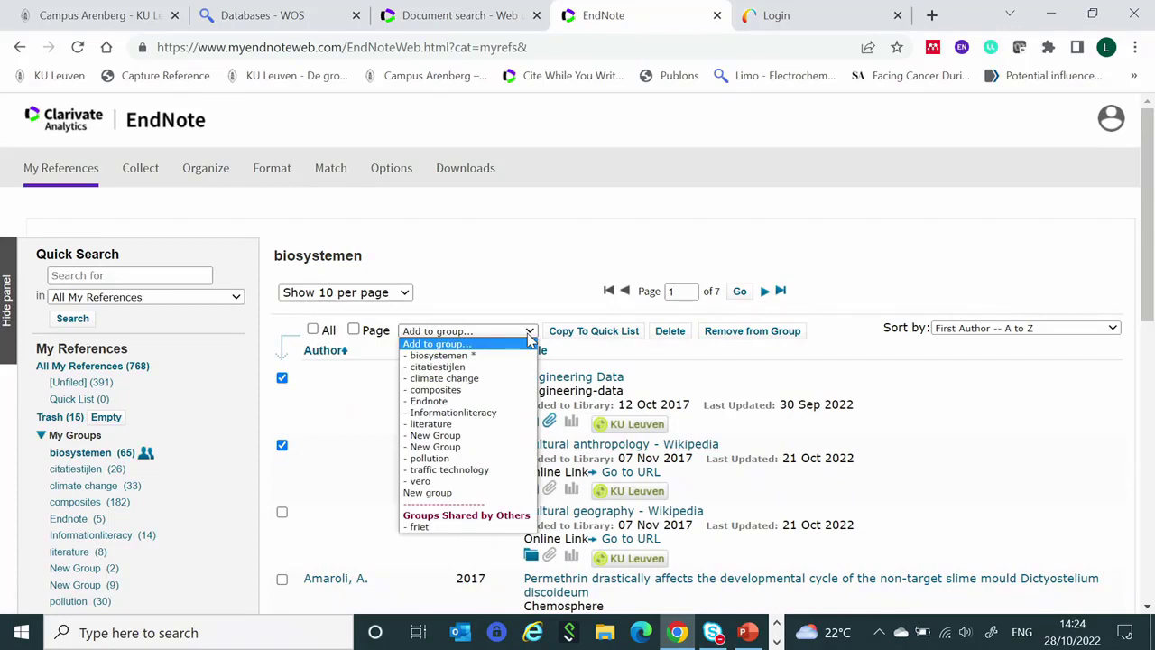
{"action": "left_click", "coordinate": [347, 390]}
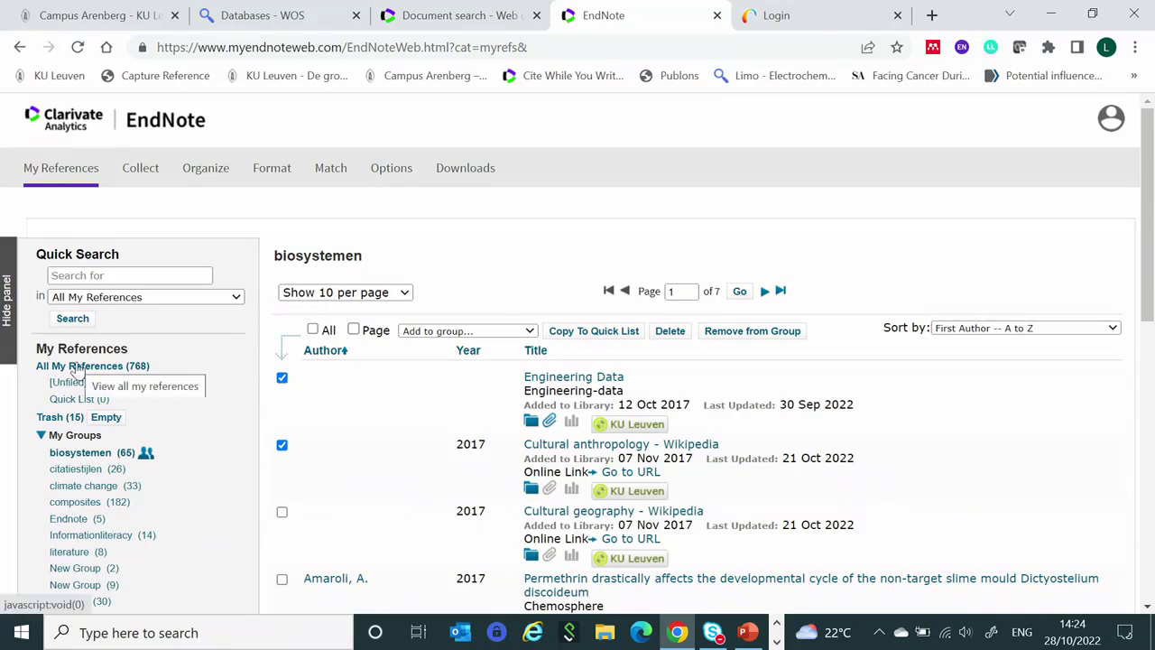
{"action": "left_click", "coordinate": [282, 378]}
{"action": "left_click", "coordinate": [282, 445]}
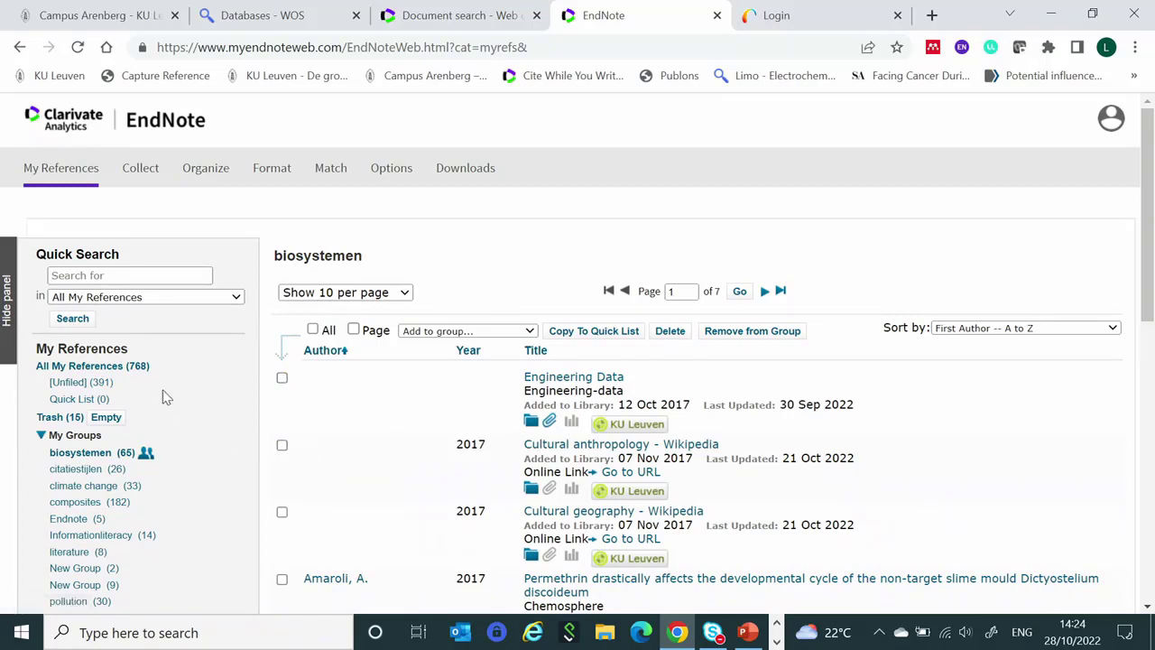
Open the first 2017 Chemosphere reference on permethrin and slime mould in the biosystemen group.
{"action": "left_click", "coordinate": [90, 453]}
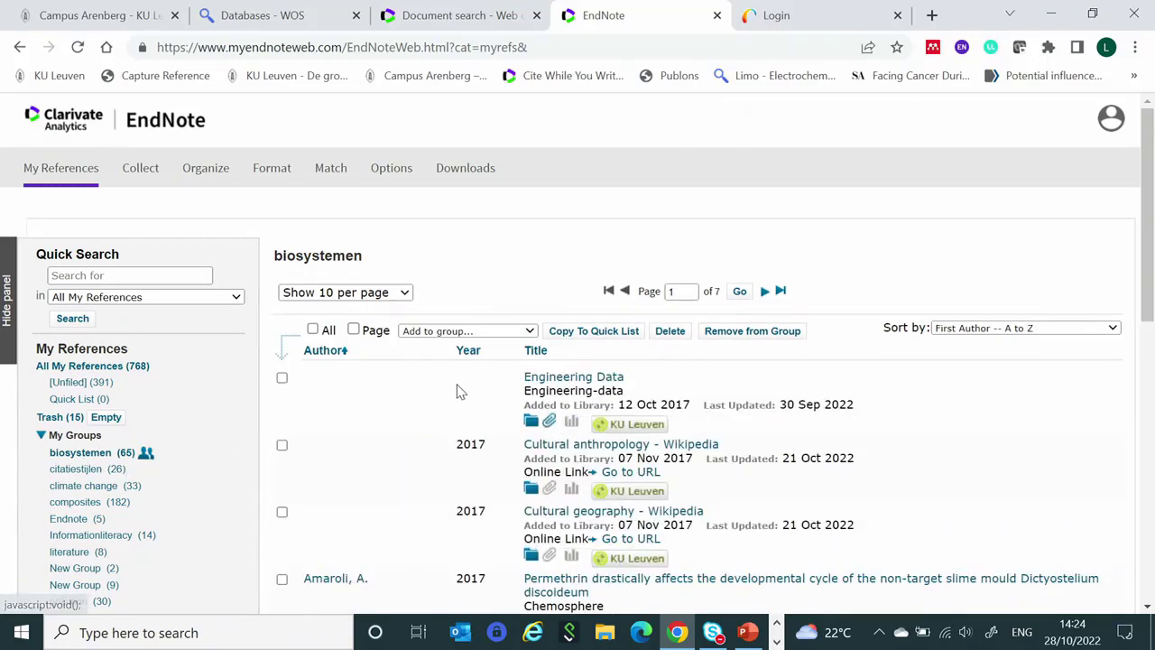
{"action": "scroll", "coordinate": [458, 388], "scroll_direction": "down", "scroll_amount": 1}
{"action": "scroll", "coordinate": [458, 391], "scroll_direction": "down", "scroll_amount": 1}
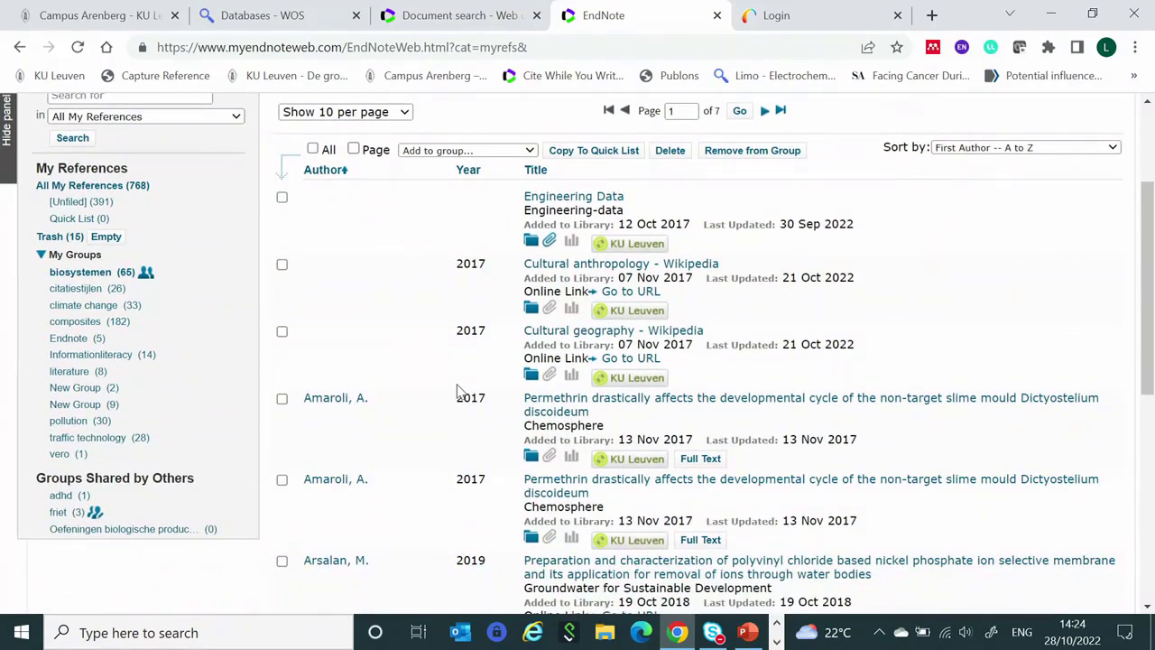
{"action": "left_click", "coordinate": [695, 404]}
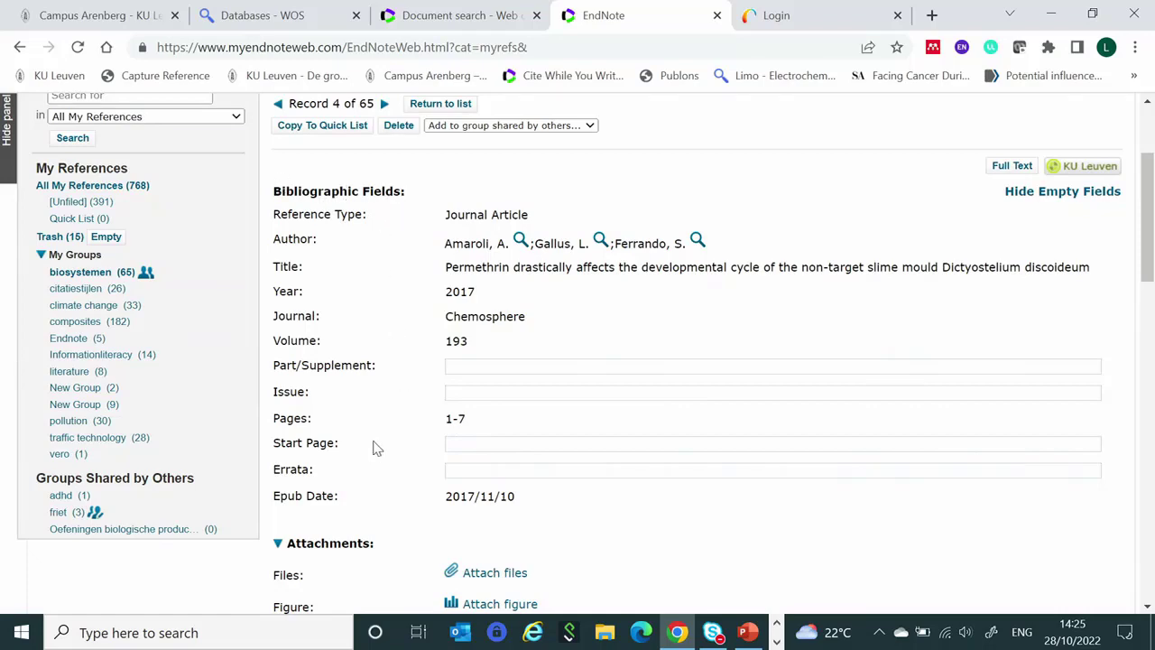
Examine the permethrin reference's bibliographic fields, attachments section, abstract and optional fields such as DOI and keywords.
{"action": "scroll", "coordinate": [377, 449], "scroll_direction": "down", "scroll_amount": 2}
{"action": "scroll", "coordinate": [376, 446], "scroll_direction": "up", "scroll_amount": 2}
{"action": "scroll", "coordinate": [352, 387], "scroll_direction": "down", "scroll_amount": 3}
{"action": "scroll", "coordinate": [390, 428], "scroll_direction": "down", "scroll_amount": 4}
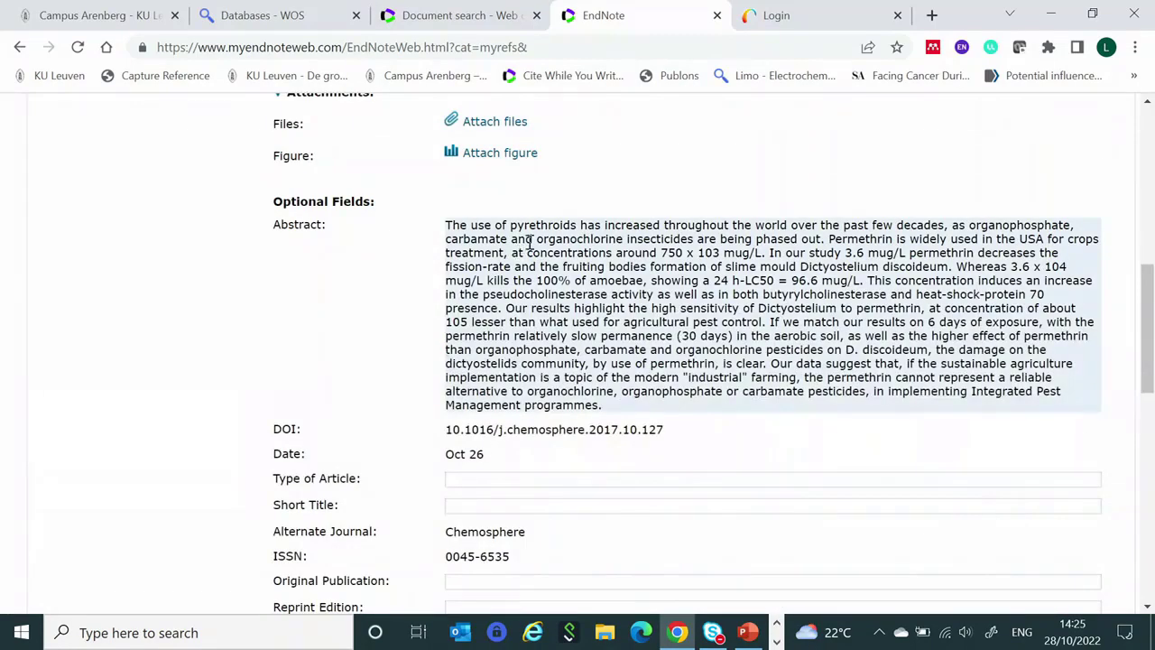
{"action": "scroll", "coordinate": [430, 454], "scroll_direction": "down", "scroll_amount": 1}
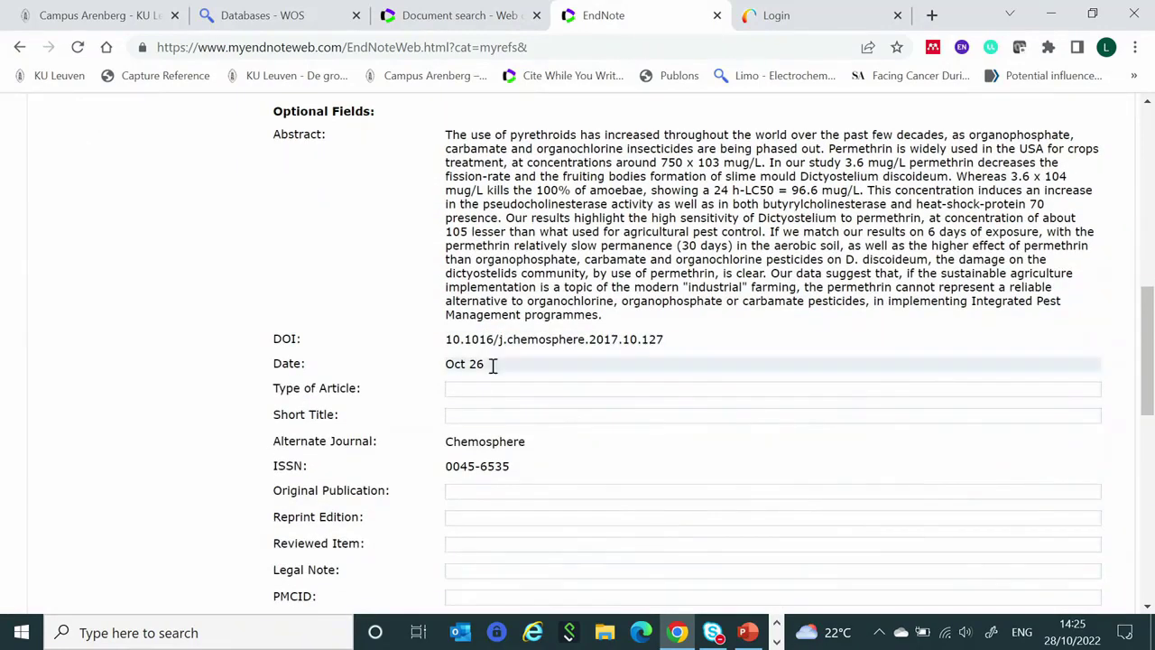
{"action": "scroll", "coordinate": [392, 451], "scroll_direction": "down", "scroll_amount": 3}
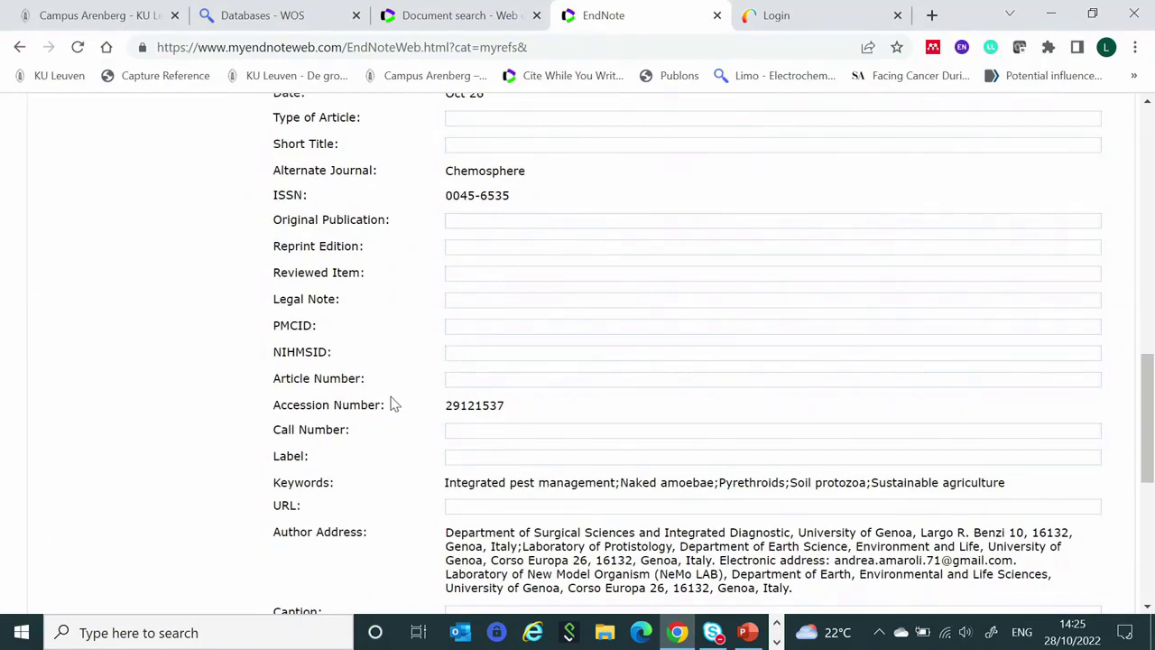
{"action": "scroll", "coordinate": [395, 403], "scroll_direction": "down", "scroll_amount": 1}
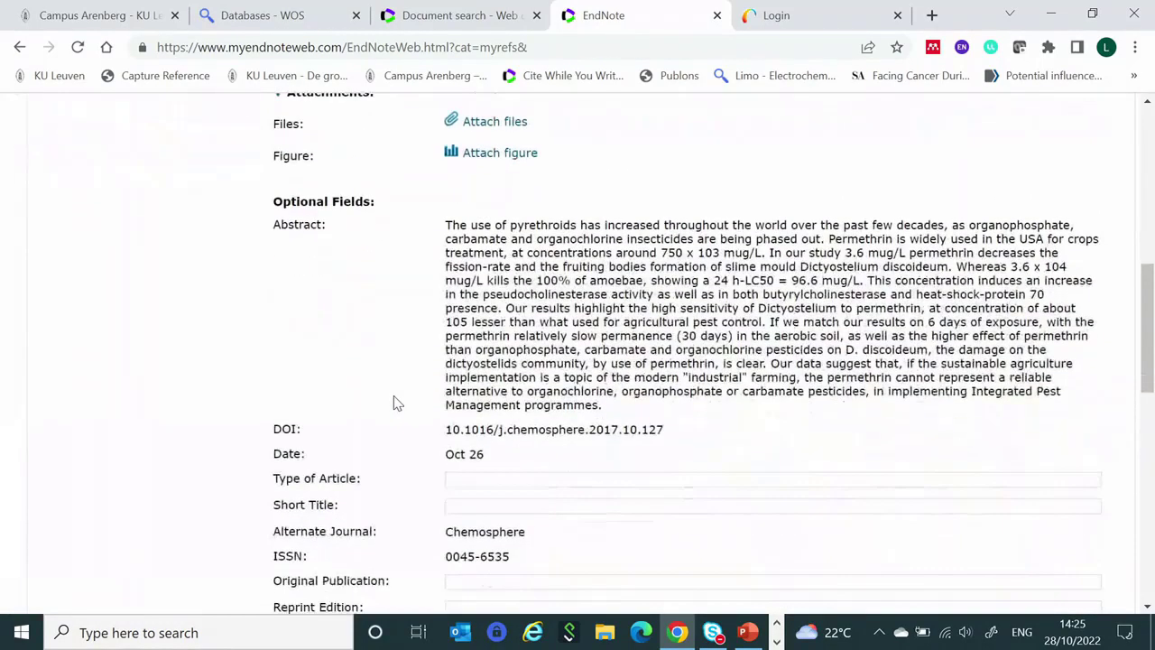
{"action": "scroll", "coordinate": [394, 404], "scroll_direction": "up", "scroll_amount": 5}
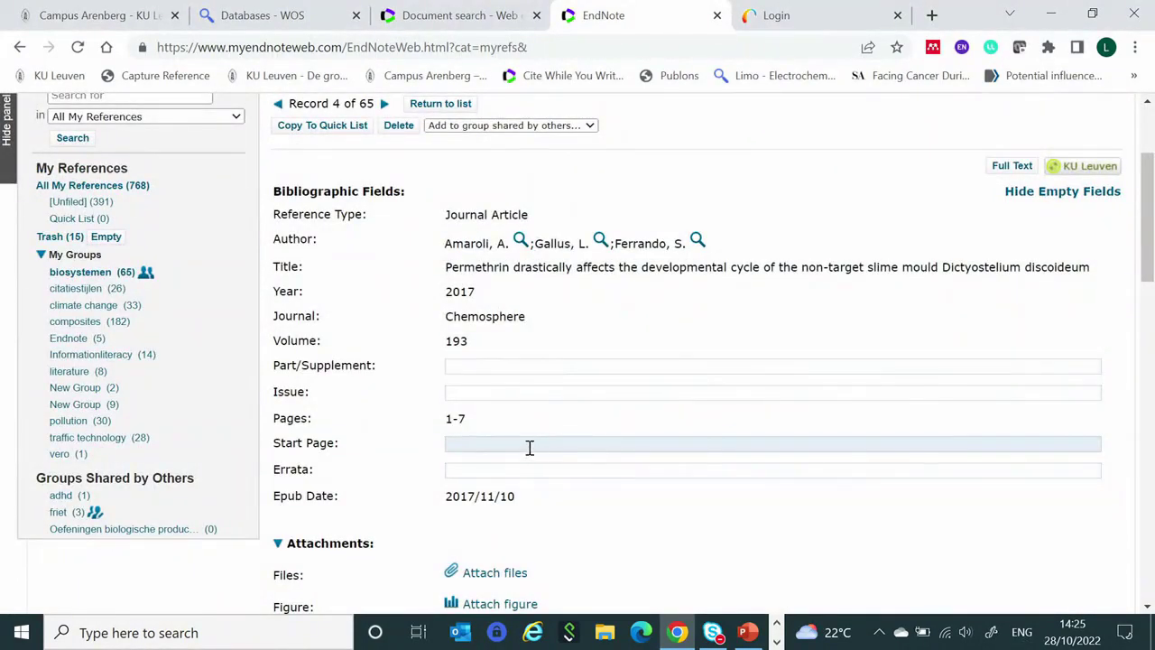
{"action": "scroll", "coordinate": [486, 436], "scroll_direction": "up", "scroll_amount": 2}
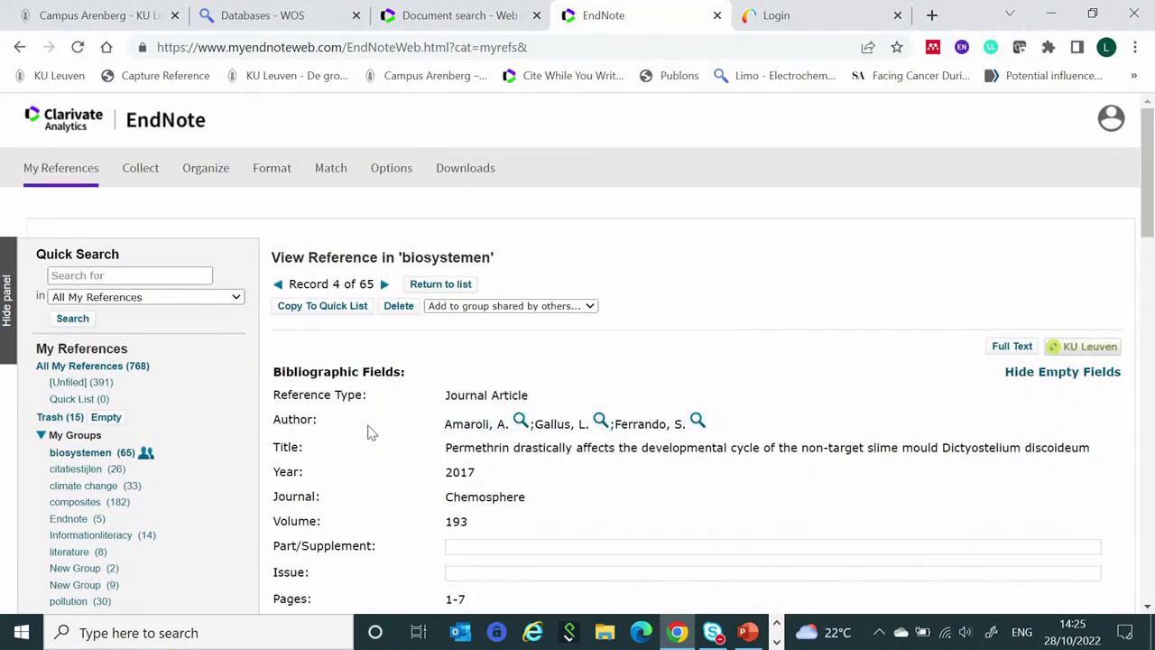
Go to the previous record in the group, return to the biosystemen list and look over its references.
{"action": "left_click", "coordinate": [279, 285]}
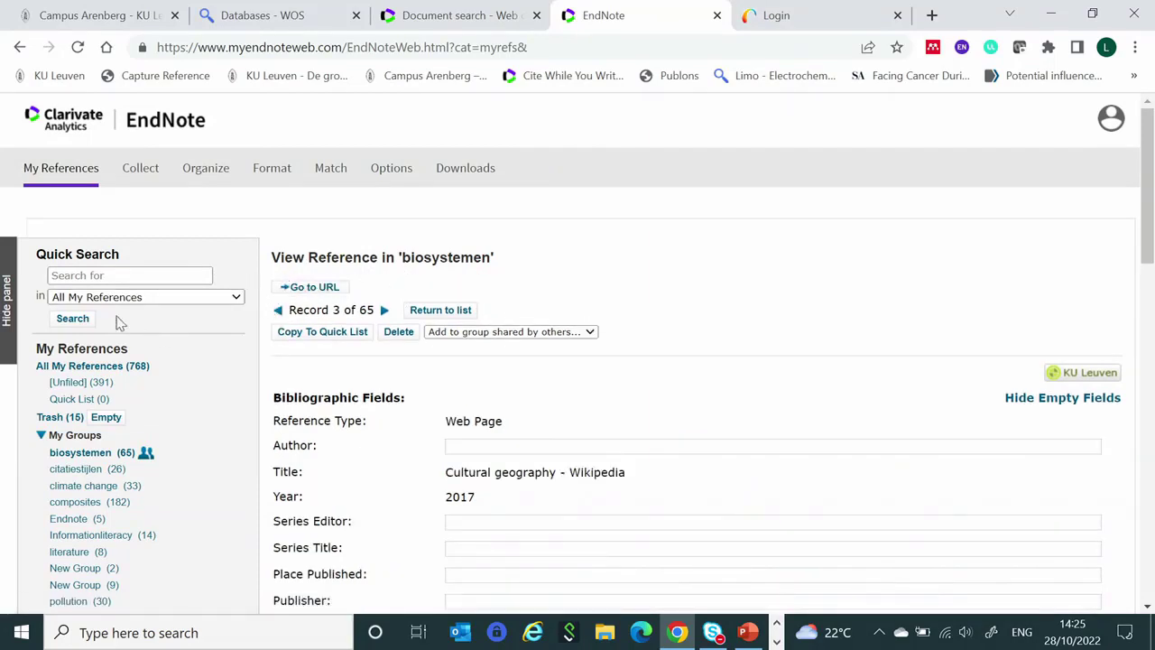
{"action": "left_click", "coordinate": [460, 312]}
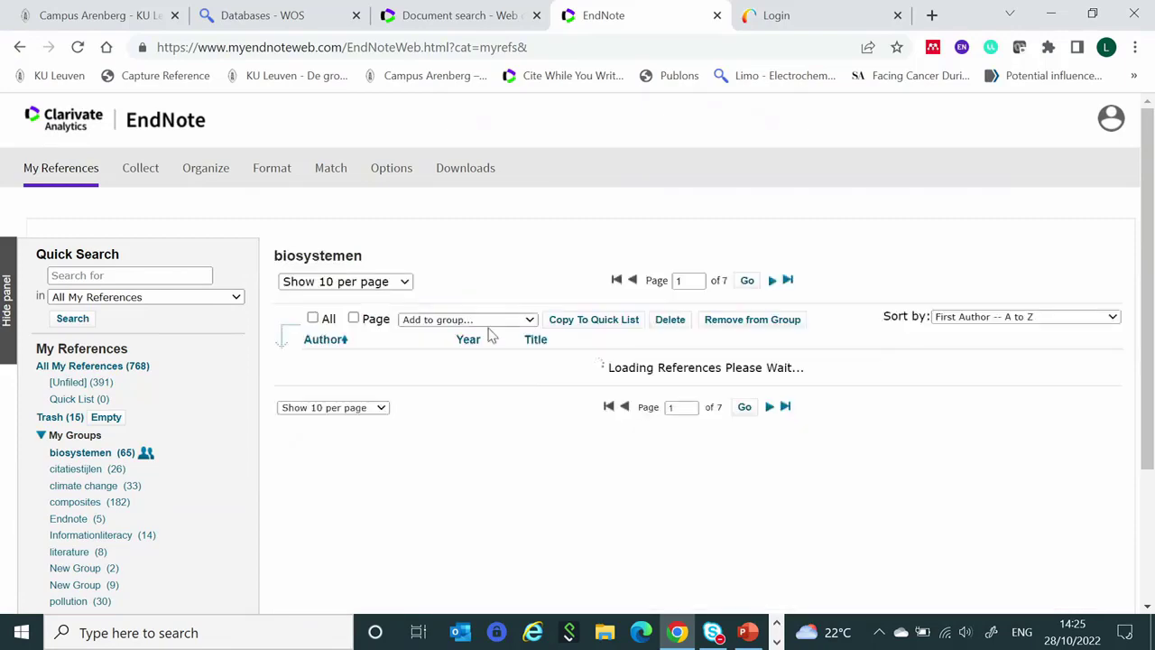
{"action": "scroll", "coordinate": [460, 387], "scroll_direction": "down", "scroll_amount": 5}
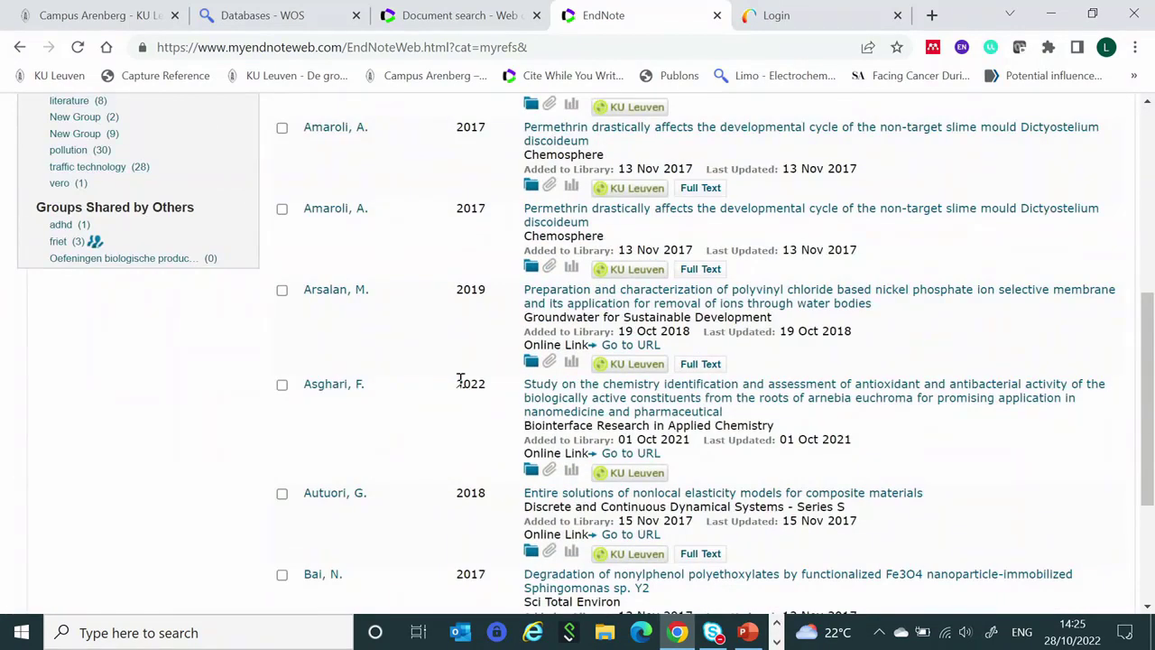
{"action": "scroll", "coordinate": [461, 380], "scroll_direction": "up", "scroll_amount": 3}
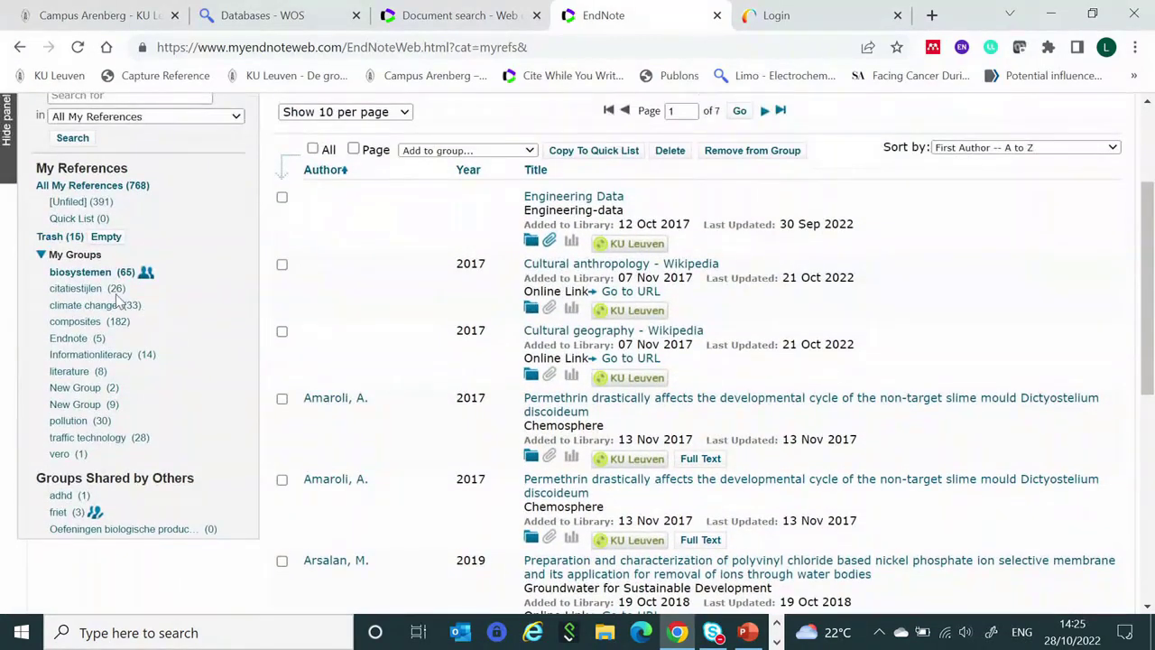
Reload the biosystemen group and view the file attachments of the Engineering Data reference.
{"action": "left_click", "coordinate": [100, 272]}
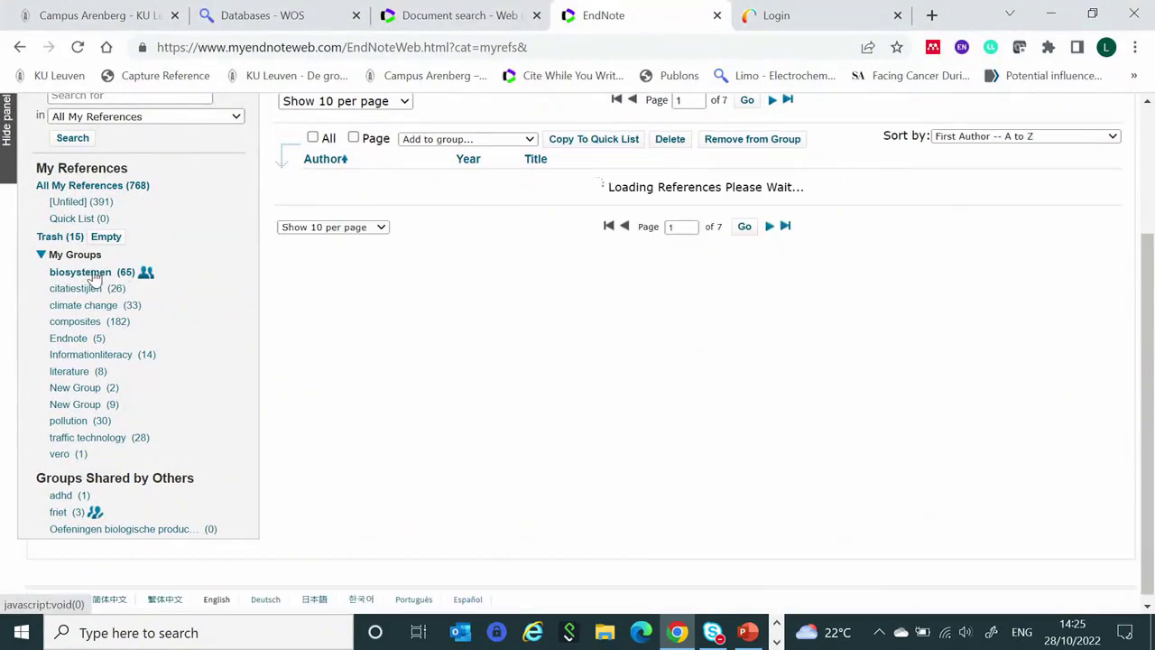
{"action": "scroll", "coordinate": [443, 324], "scroll_direction": "down", "scroll_amount": 4}
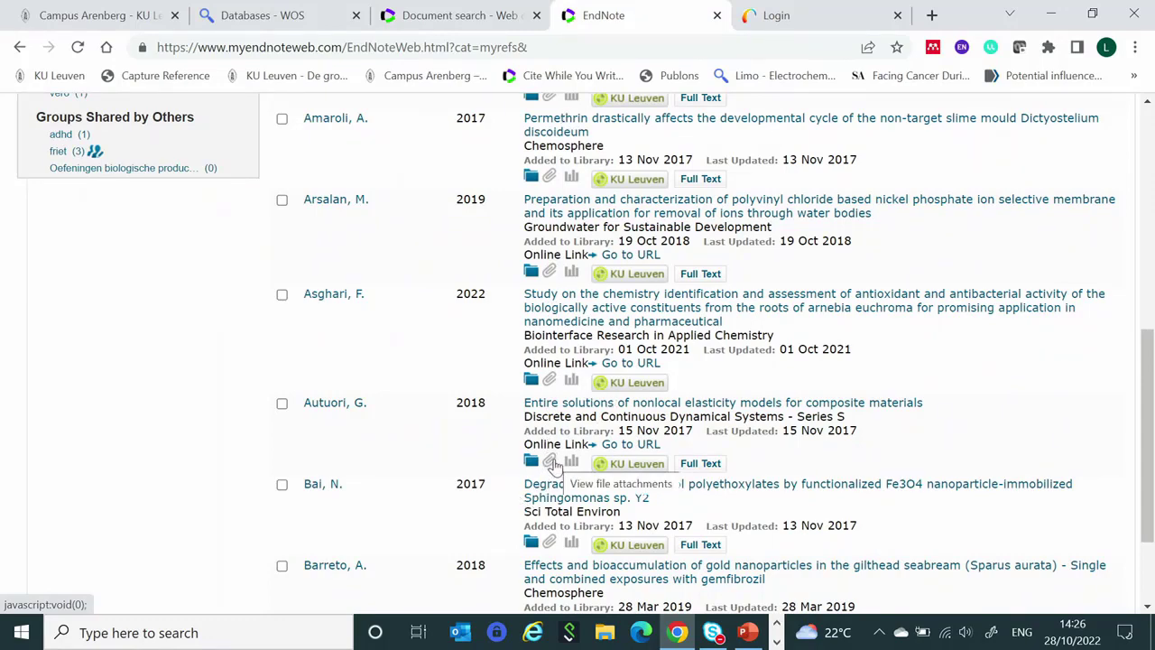
{"action": "scroll", "coordinate": [555, 465], "scroll_direction": "up", "scroll_amount": 5}
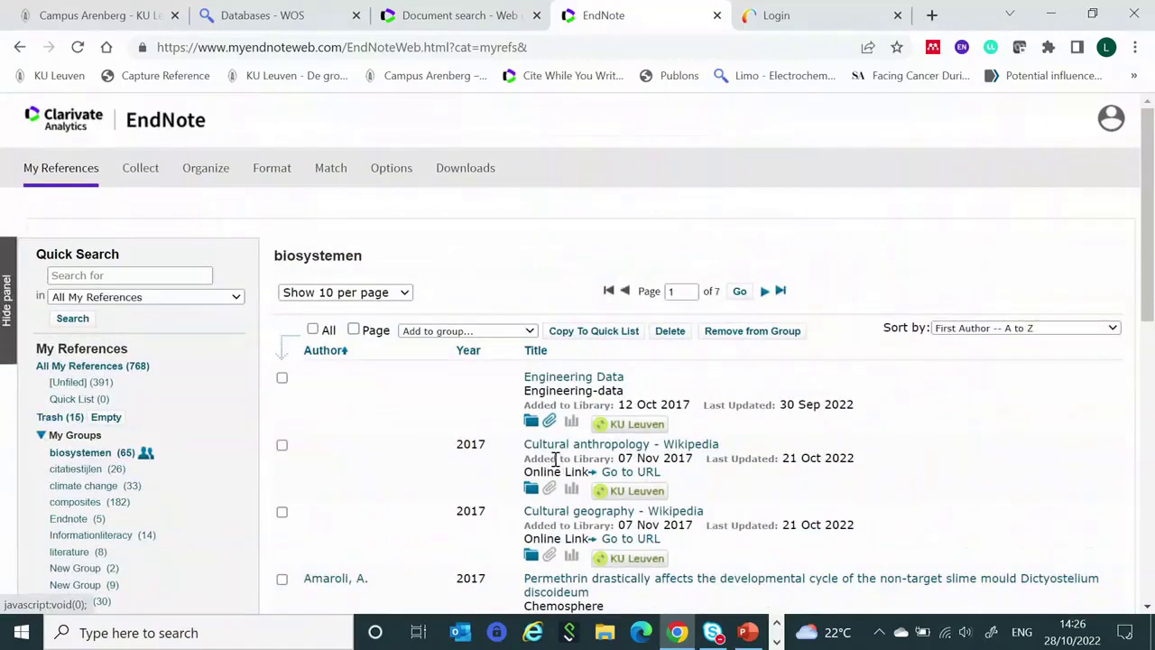
{"action": "scroll", "coordinate": [555, 464], "scroll_direction": "down", "scroll_amount": 3}
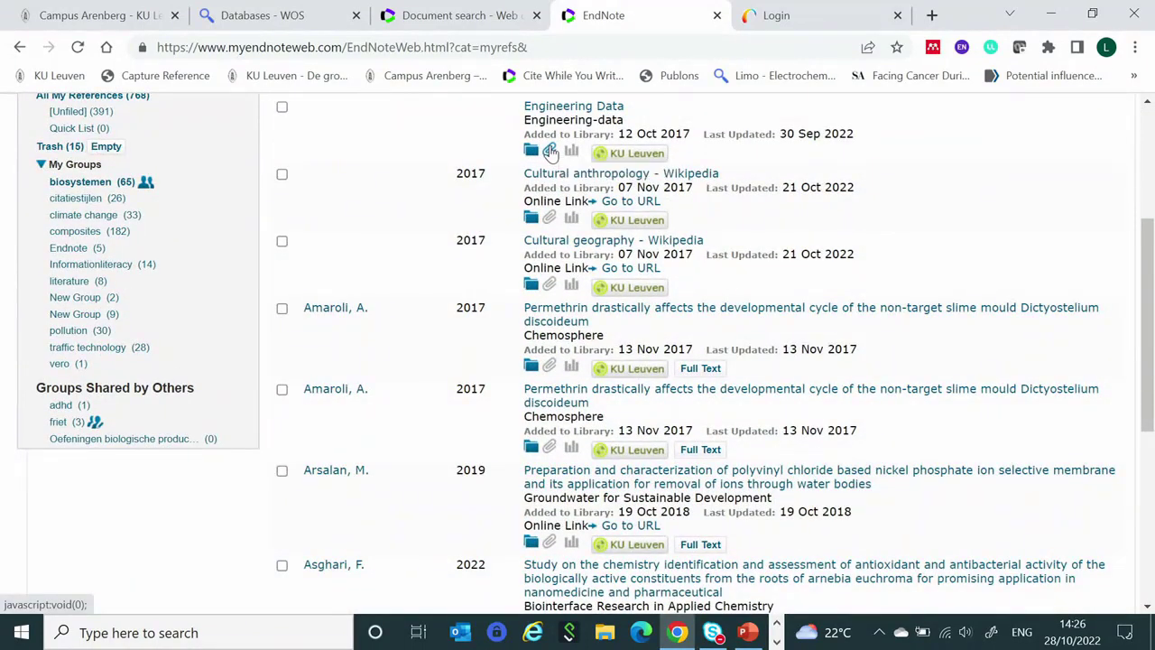
{"action": "left_click", "coordinate": [551, 151]}
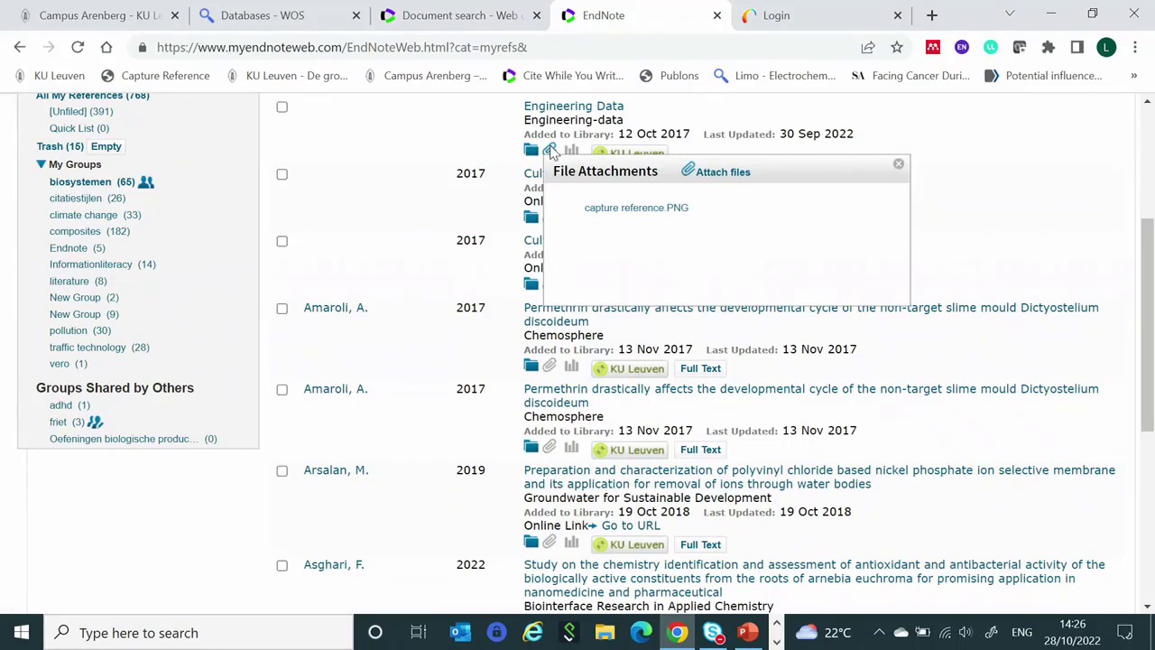
Close the file attachments and check the full-text access of the 2019 nickel phosphate membrane reference through the KU Leuven link.
{"action": "left_click", "coordinate": [482, 153]}
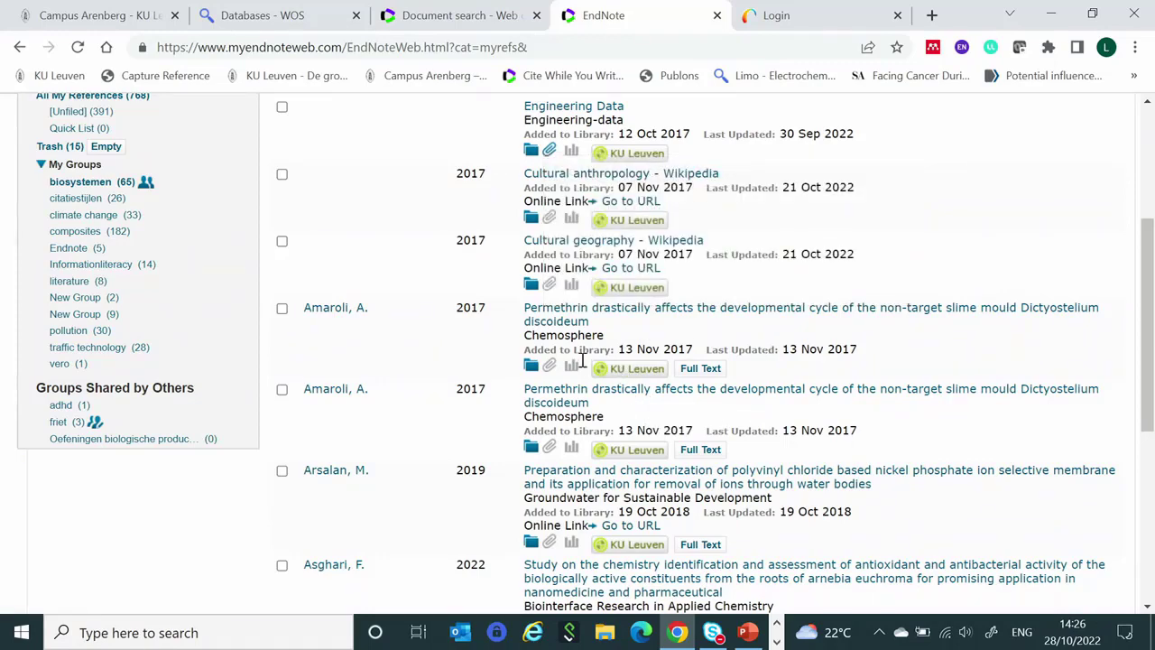
{"action": "scroll", "coordinate": [583, 364], "scroll_direction": "down", "scroll_amount": 1}
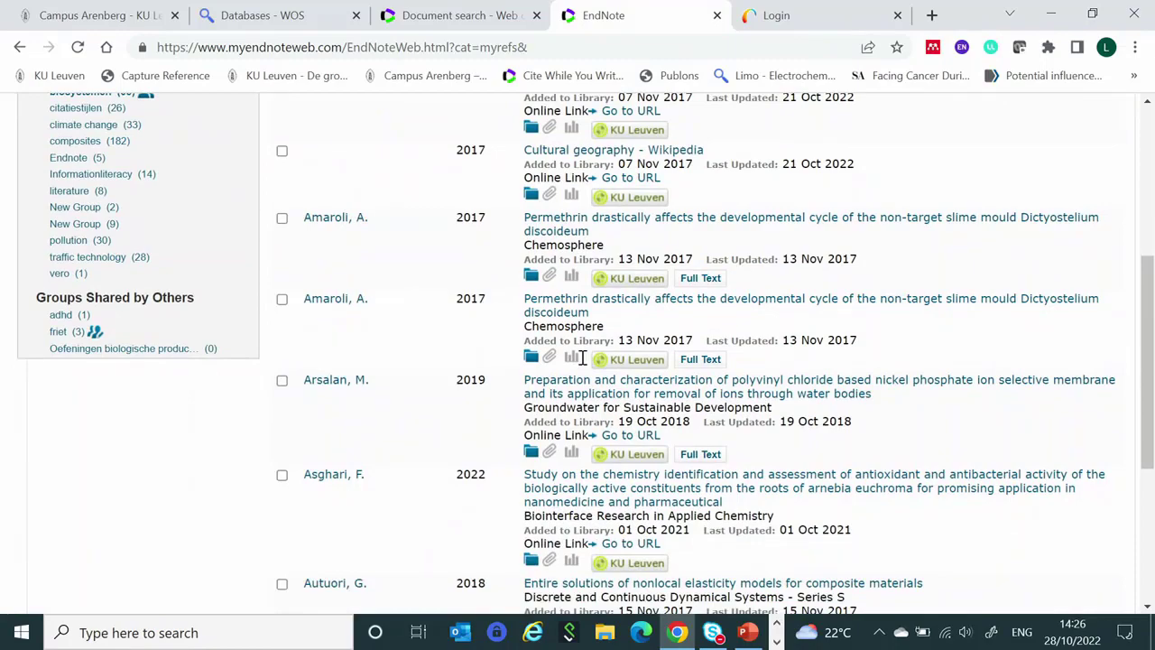
{"action": "scroll", "coordinate": [582, 358], "scroll_direction": "up", "scroll_amount": 2}
{"action": "scroll", "coordinate": [582, 358], "scroll_direction": "down", "scroll_amount": 4}
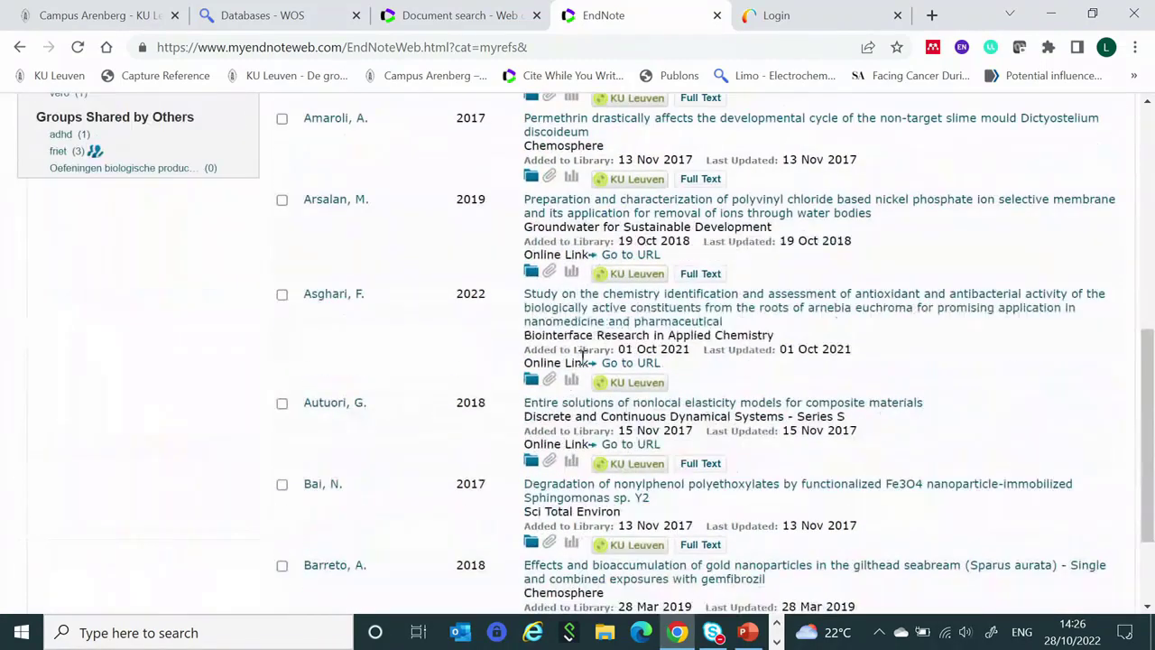
{"action": "scroll", "coordinate": [582, 358], "scroll_direction": "up", "scroll_amount": 1}
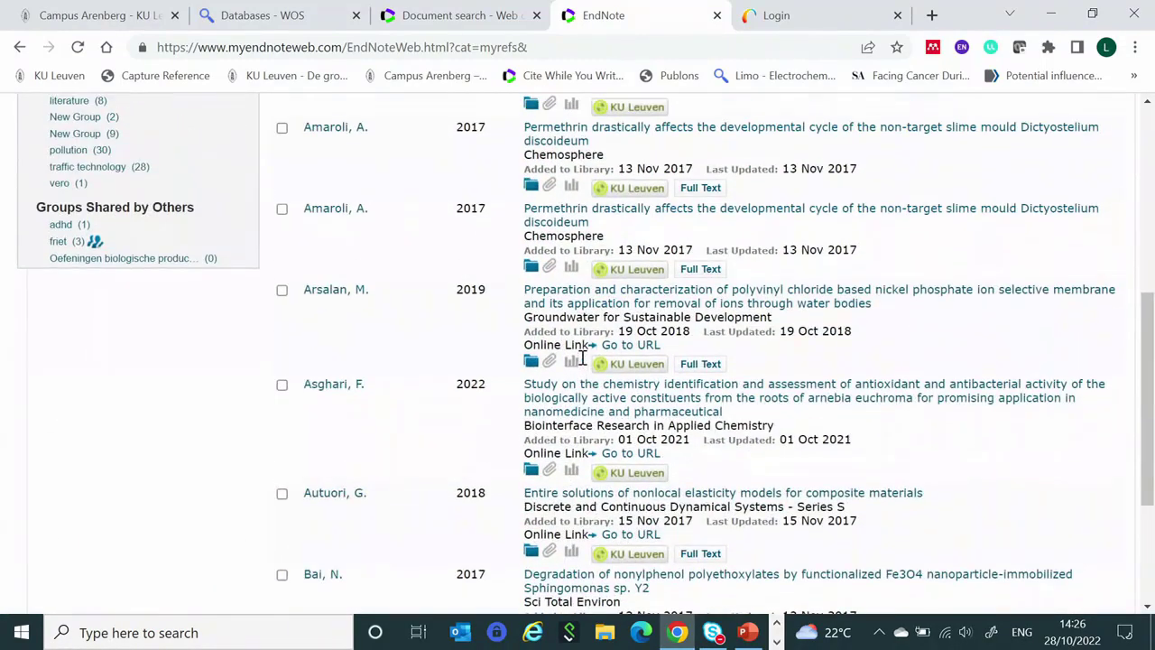
{"action": "left_click", "coordinate": [630, 370]}
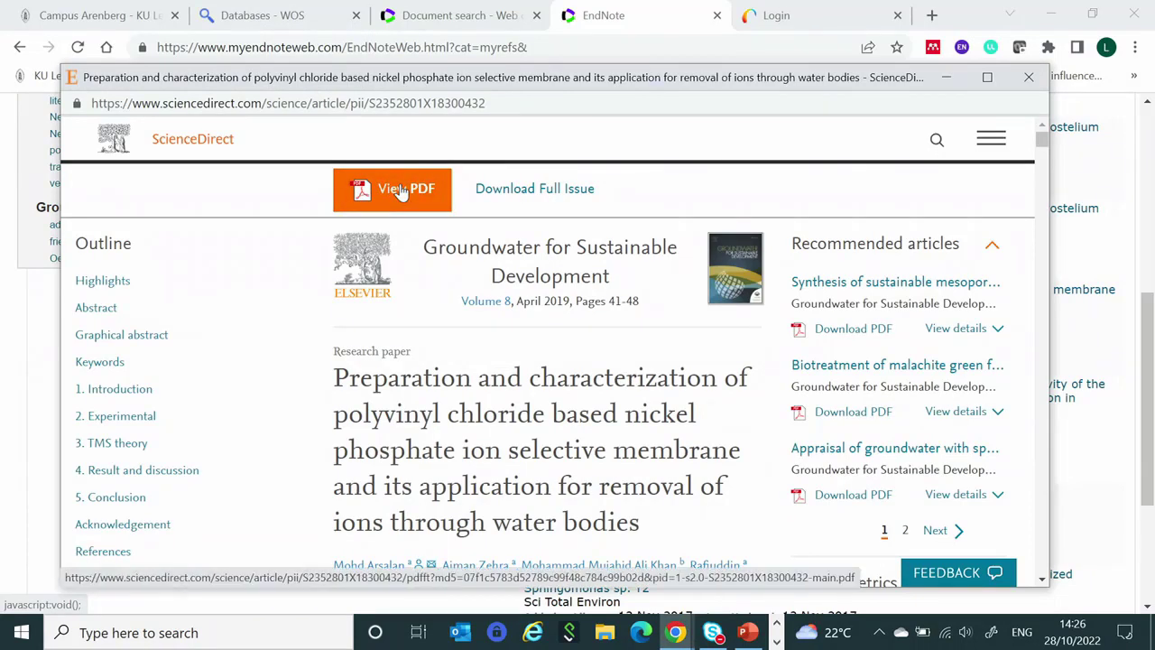
{"action": "left_click", "coordinate": [1030, 80]}
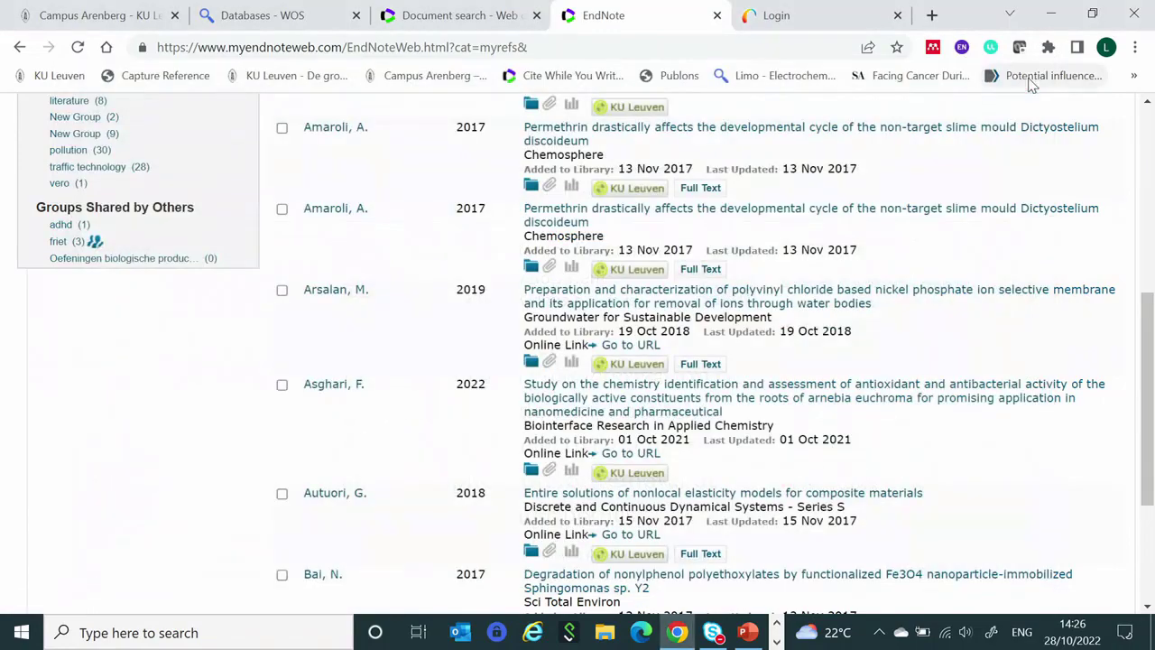
{"action": "scroll", "coordinate": [620, 389], "scroll_direction": "up", "scroll_amount": 5}
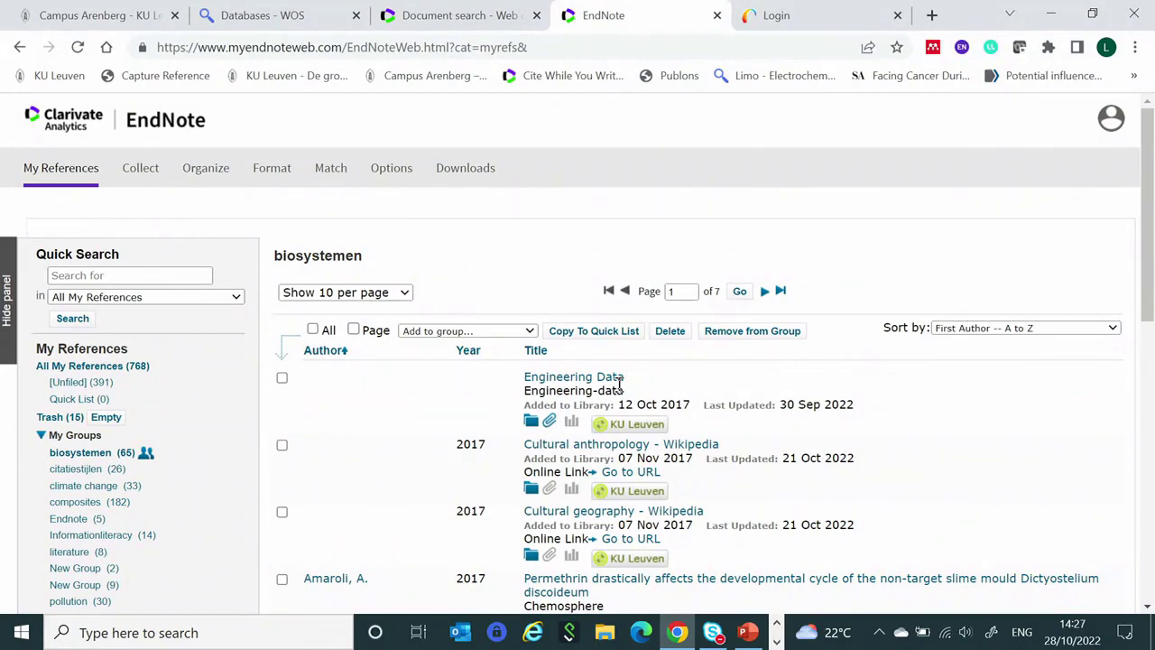
Switch to Web of Science and search the Core Collection for nanotechnology in the Title field.
{"action": "left_click", "coordinate": [462, 18]}
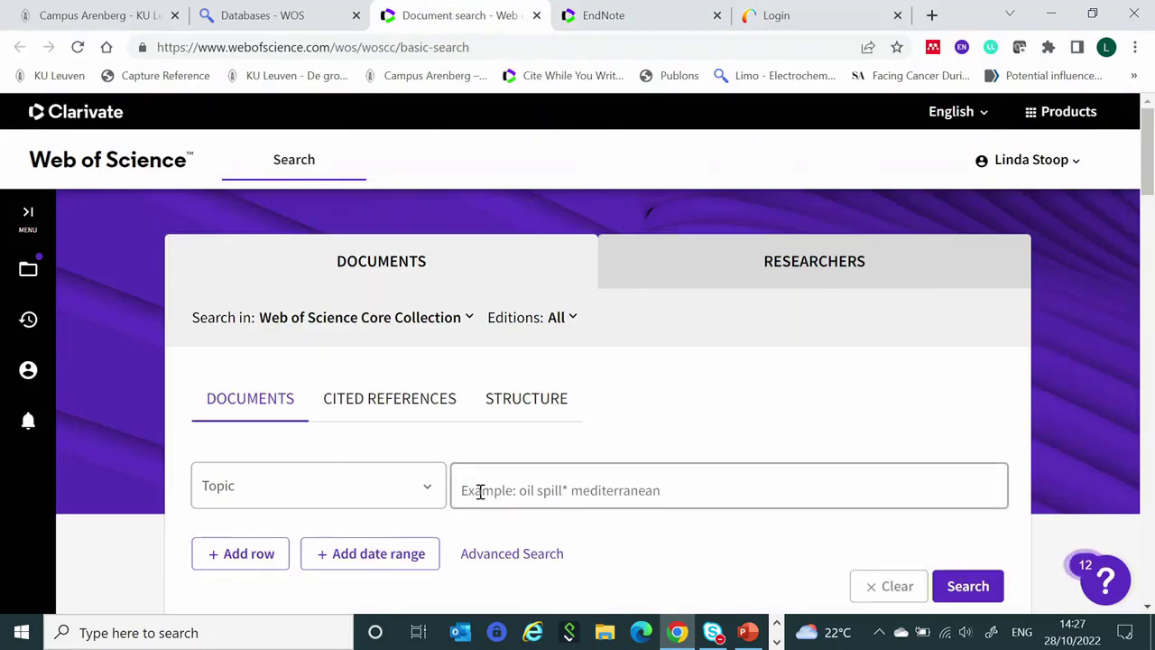
{"action": "left_click", "coordinate": [480, 490]}
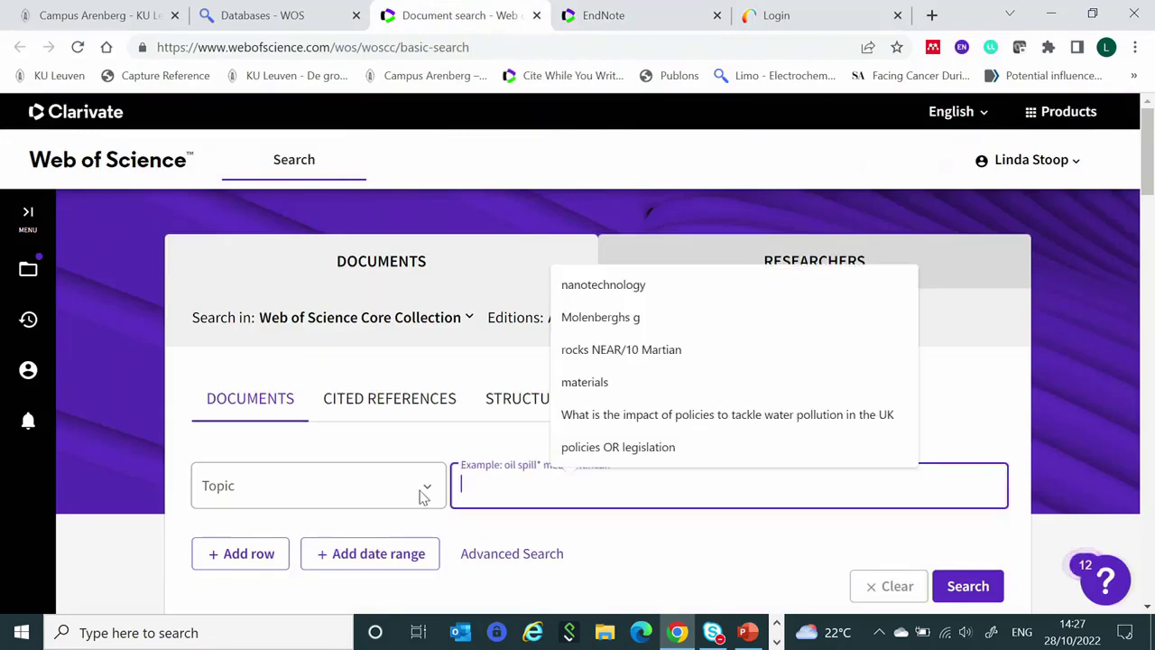
{"action": "left_click", "coordinate": [603, 286]}
{"action": "left_click", "coordinate": [428, 494]}
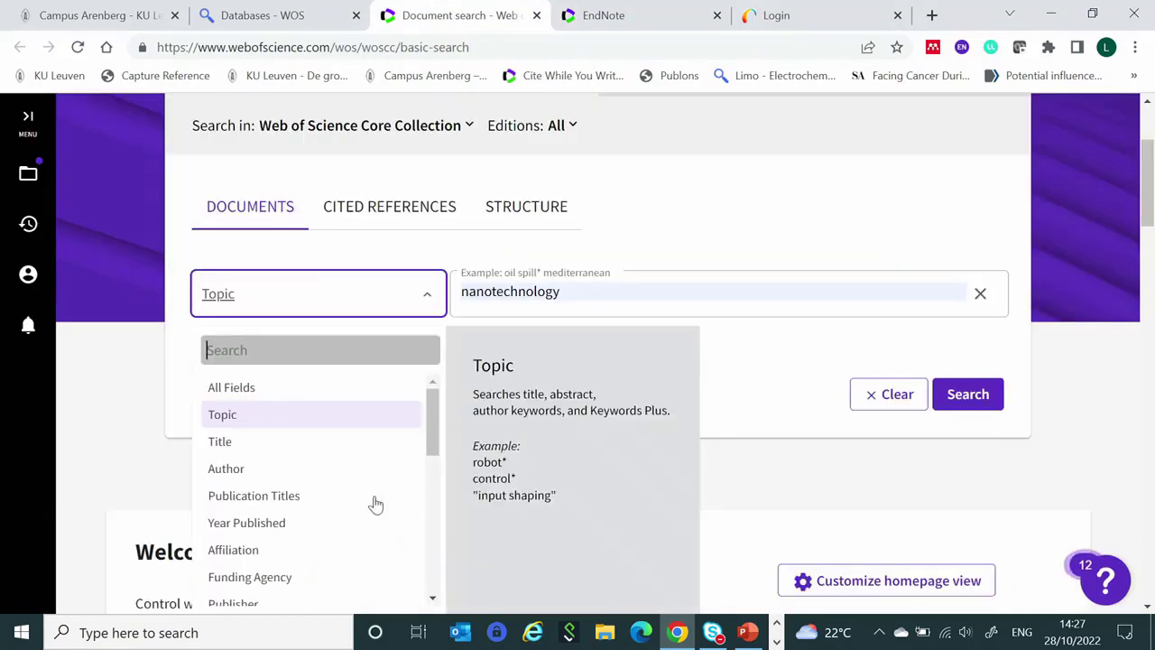
{"action": "left_click", "coordinate": [248, 445]}
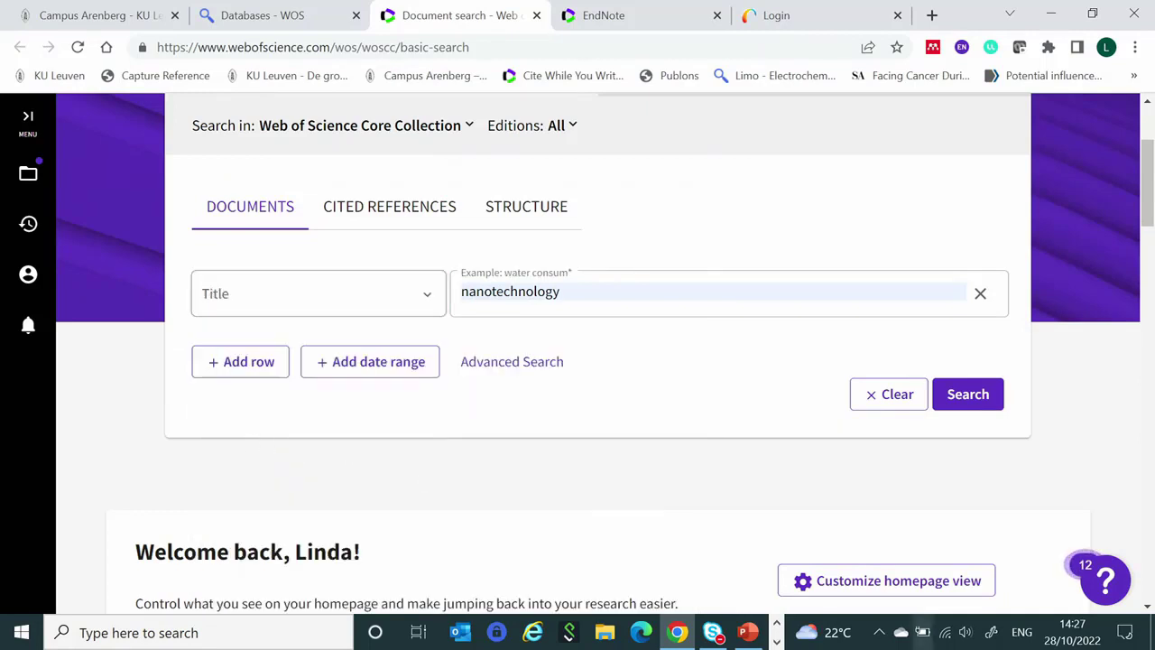
{"action": "scroll", "coordinate": [740, 515], "scroll_direction": "up", "scroll_amount": 1}
{"action": "scroll", "coordinate": [740, 515], "scroll_direction": "up", "scroll_amount": 1}
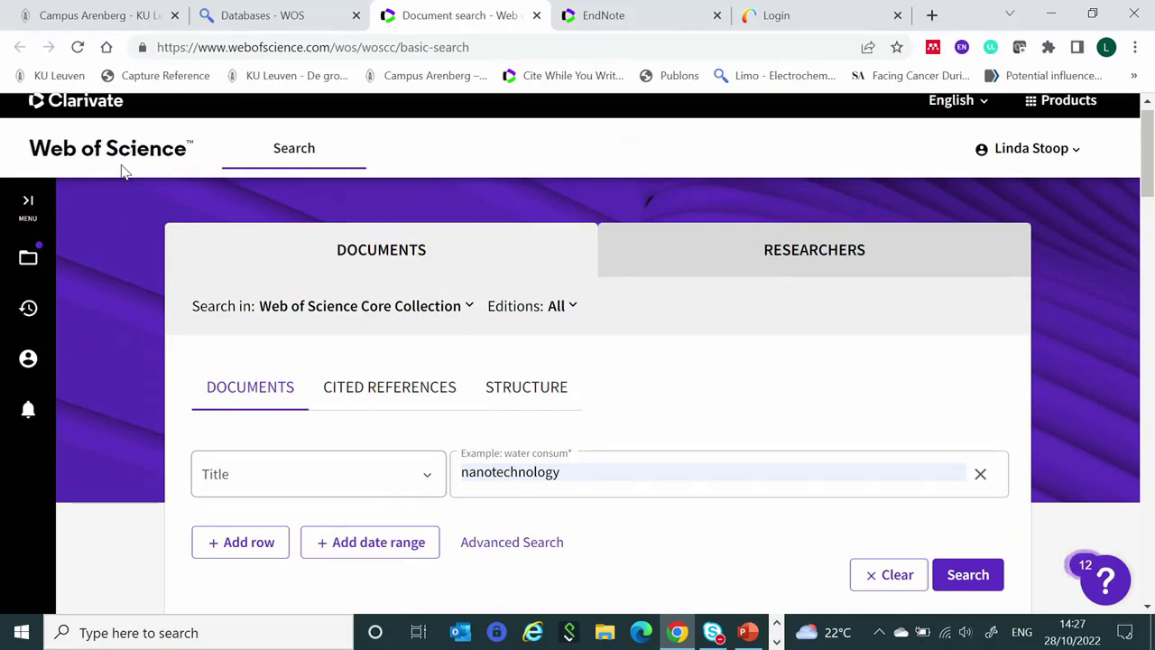
{"action": "left_click", "coordinate": [966, 580]}
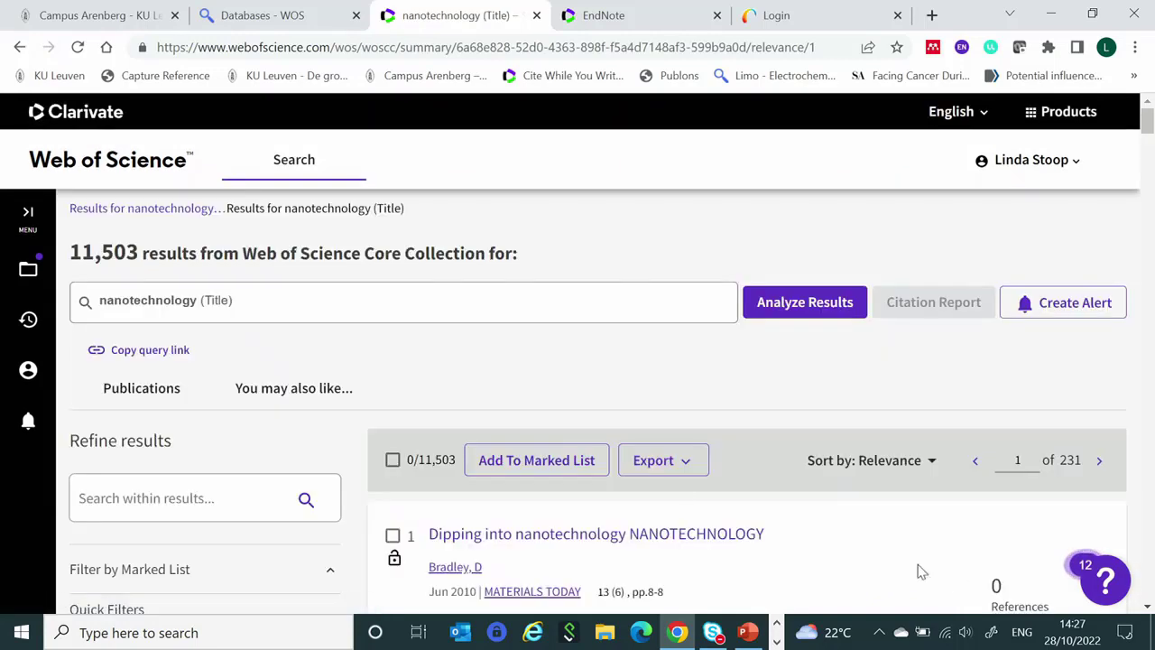
Select results 6 and 7, both titled Nanotechnology, in the Web of Science result list.
{"action": "scroll", "coordinate": [507, 338], "scroll_direction": "down", "scroll_amount": 15}
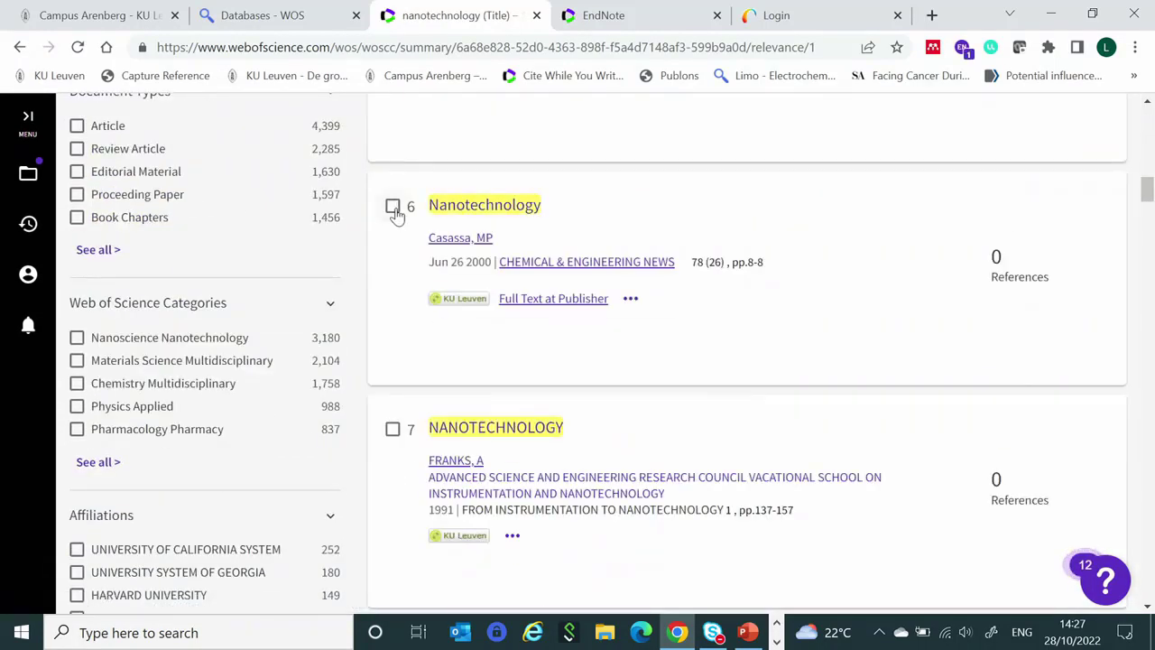
{"action": "left_click", "coordinate": [392, 206]}
{"action": "left_click", "coordinate": [393, 431]}
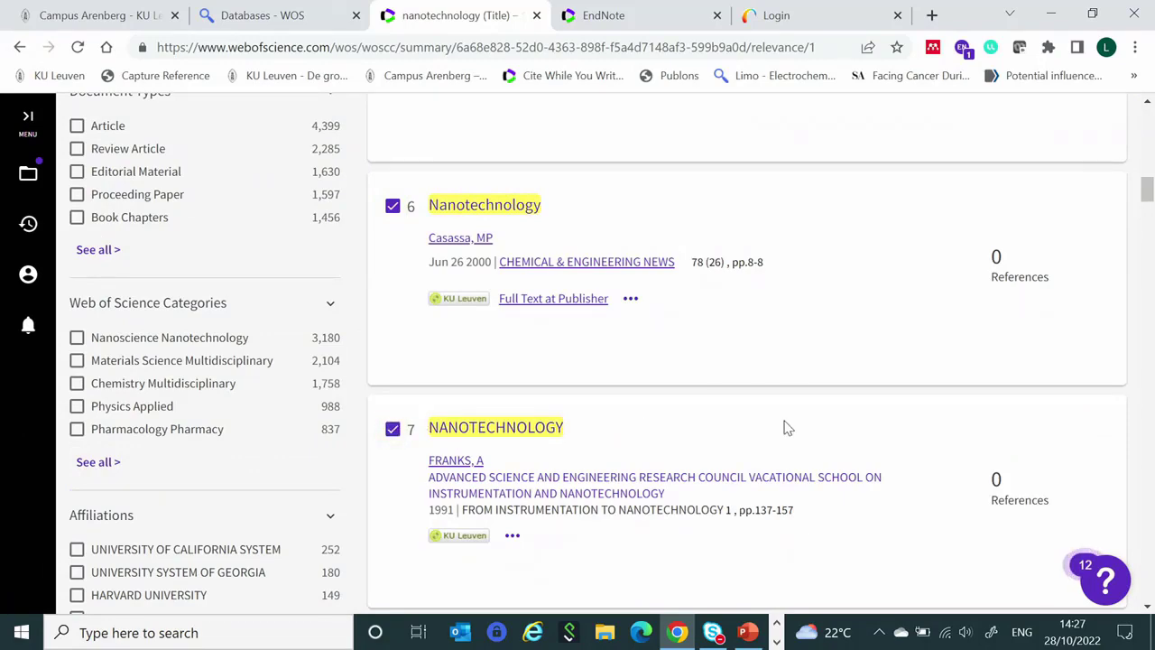
Export the two selected records to EndNote online with Author, Title, Source, Abstract as record content.
{"action": "scroll", "coordinate": [786, 427], "scroll_direction": "up", "scroll_amount": 1}
{"action": "scroll", "coordinate": [784, 428], "scroll_direction": "up", "scroll_amount": 15}
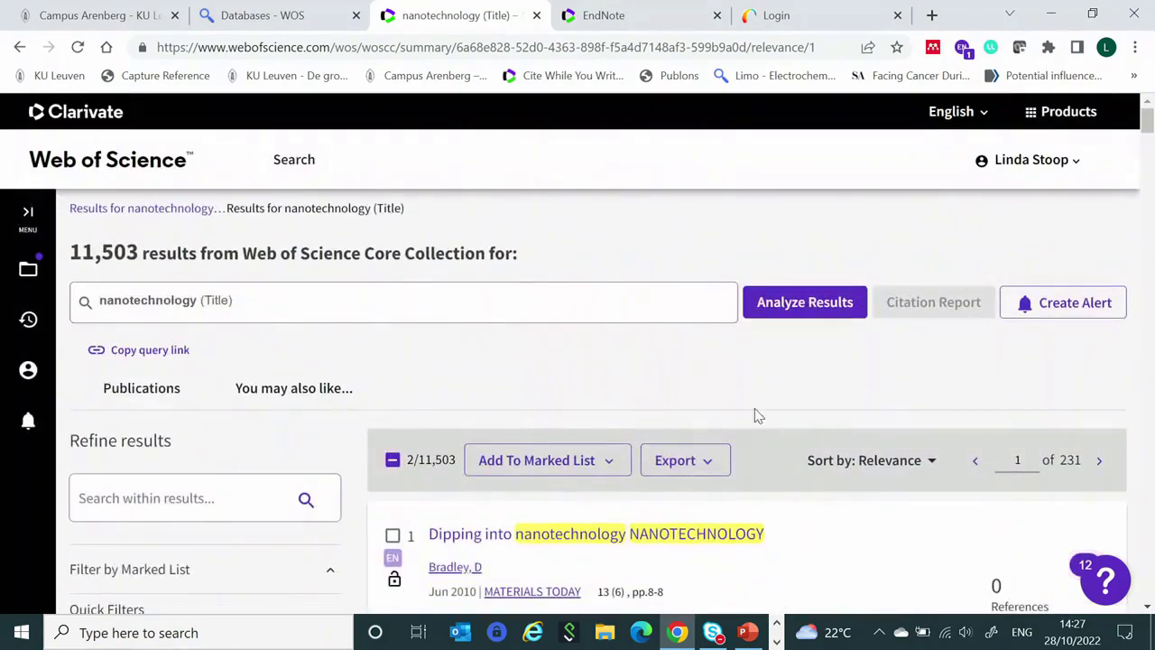
{"action": "left_click", "coordinate": [708, 462]}
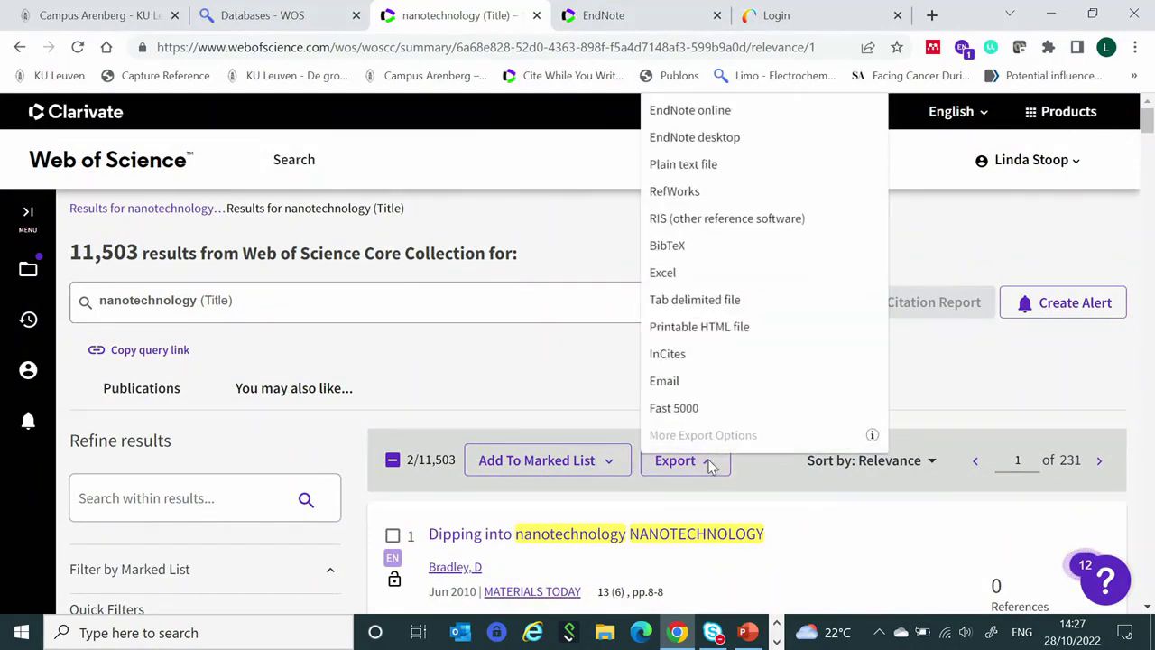
{"action": "left_click", "coordinate": [731, 110]}
{"action": "scroll", "coordinate": [629, 438], "scroll_direction": "down", "scroll_amount": 2}
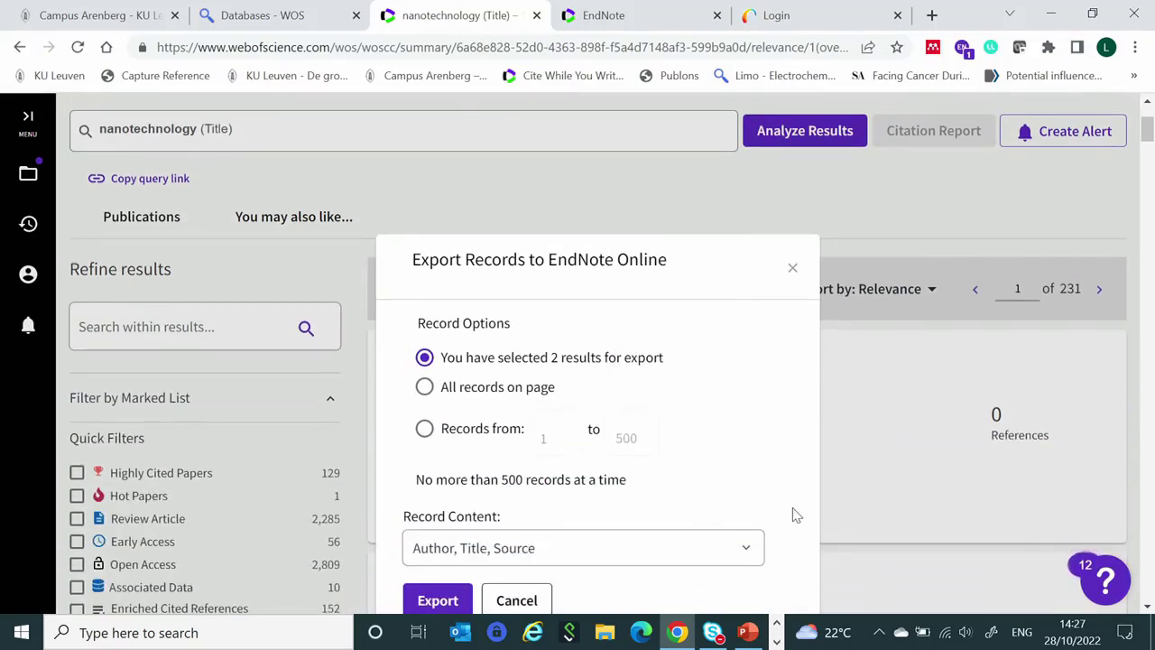
{"action": "left_click", "coordinate": [747, 554]}
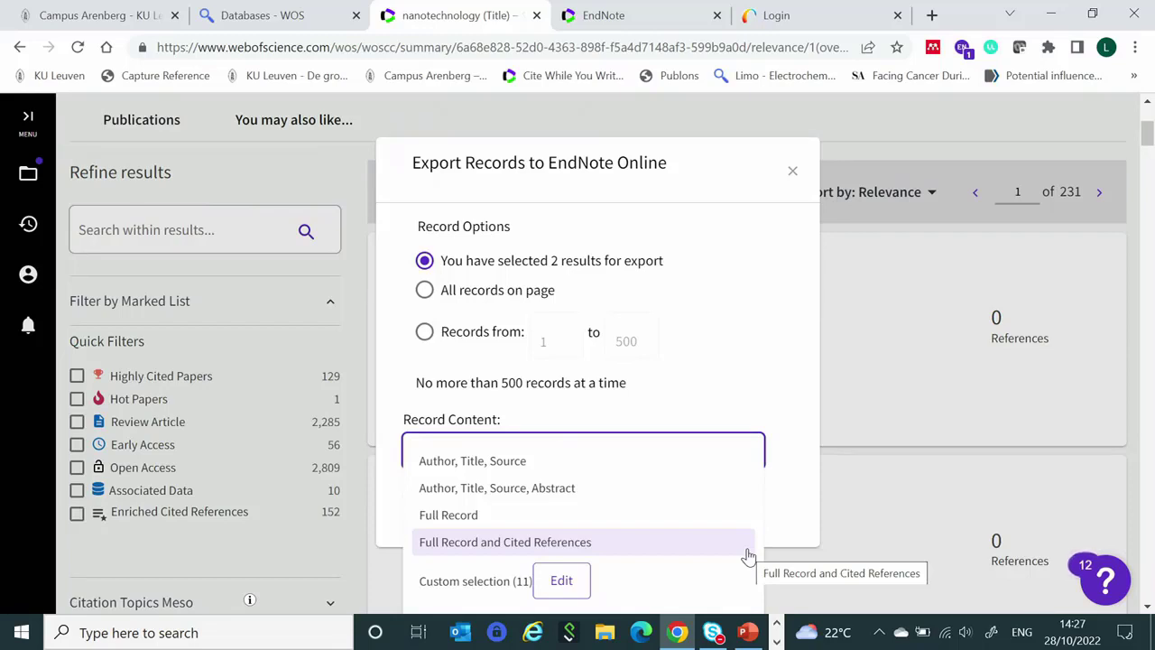
{"action": "left_click", "coordinate": [555, 494]}
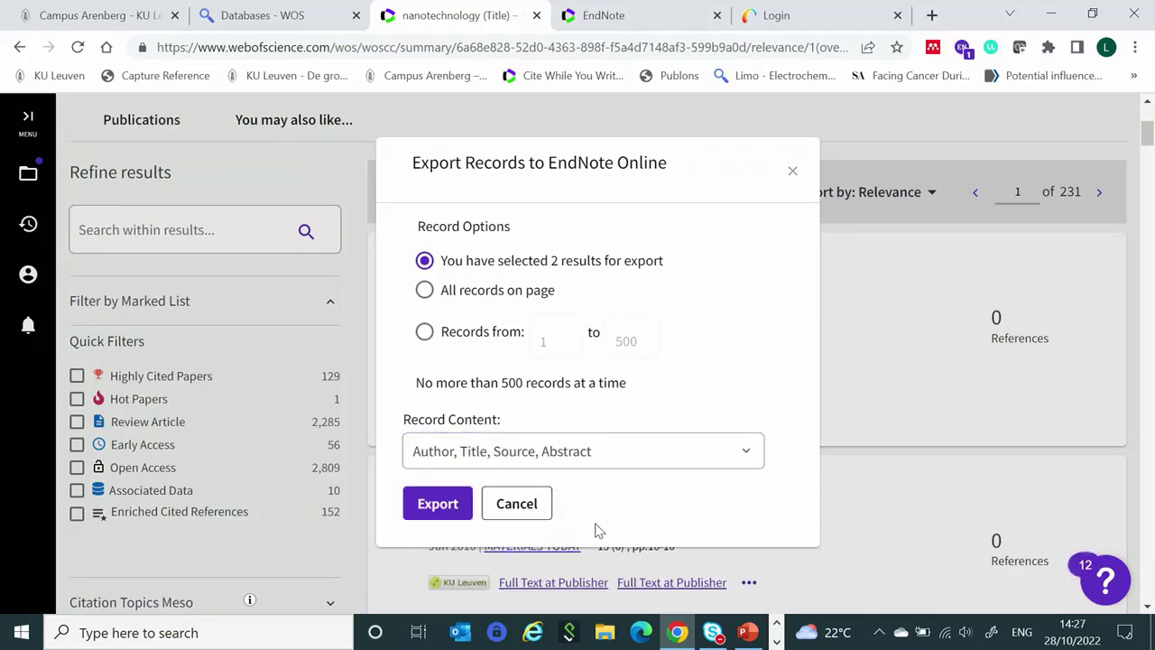
{"action": "left_click", "coordinate": [433, 505]}
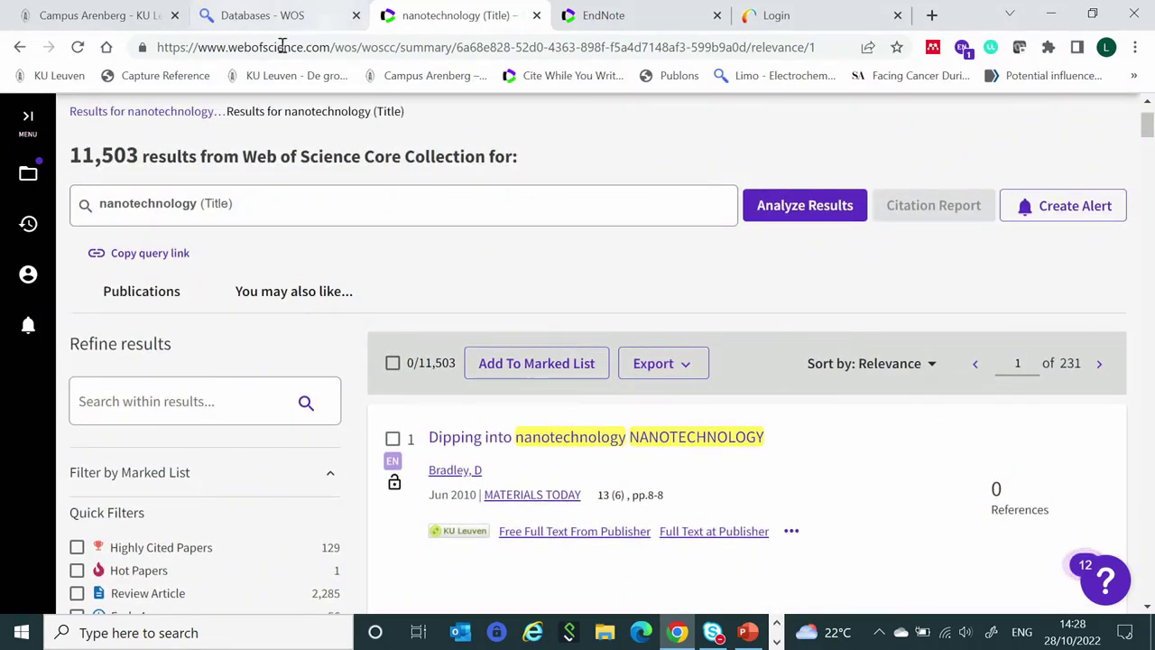
Search the KU Leuven library databases for SCOPUS and open the online access of Scopus (Elsevier).
{"action": "left_click", "coordinate": [242, 20]}
{"action": "scroll", "coordinate": [638, 463], "scroll_direction": "up", "scroll_amount": 2}
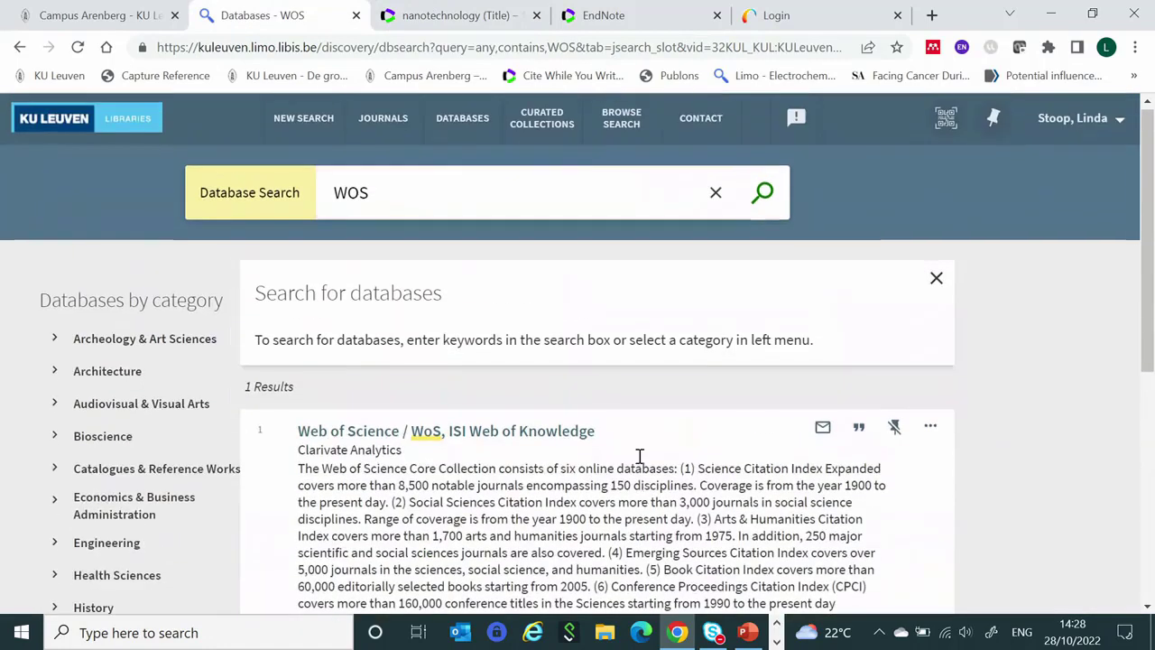
{"action": "left_click", "coordinate": [716, 195]}
{"action": "type", "text": "SCOPU"}
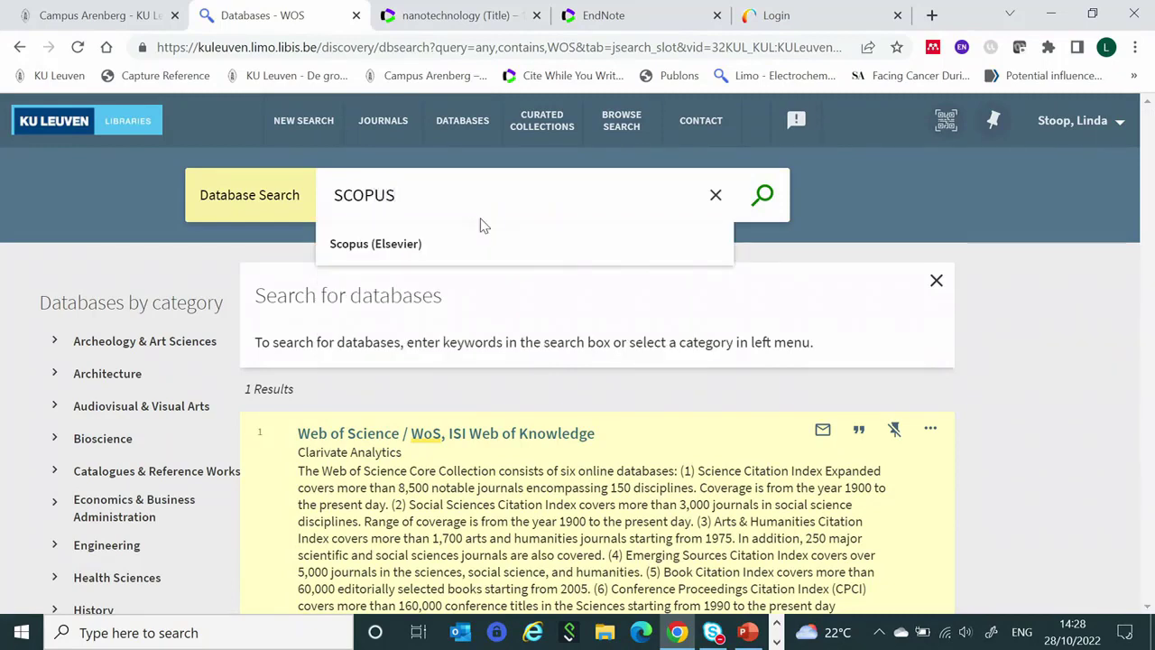
{"action": "key", "text": "Return"}
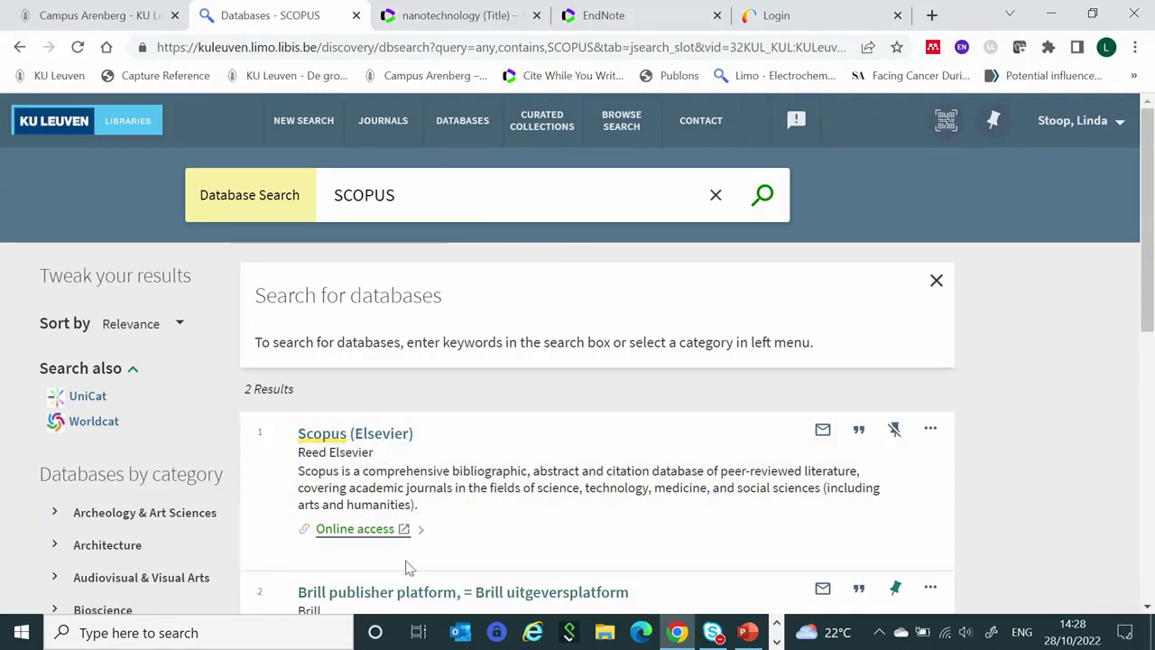
{"action": "left_click", "coordinate": [355, 530]}
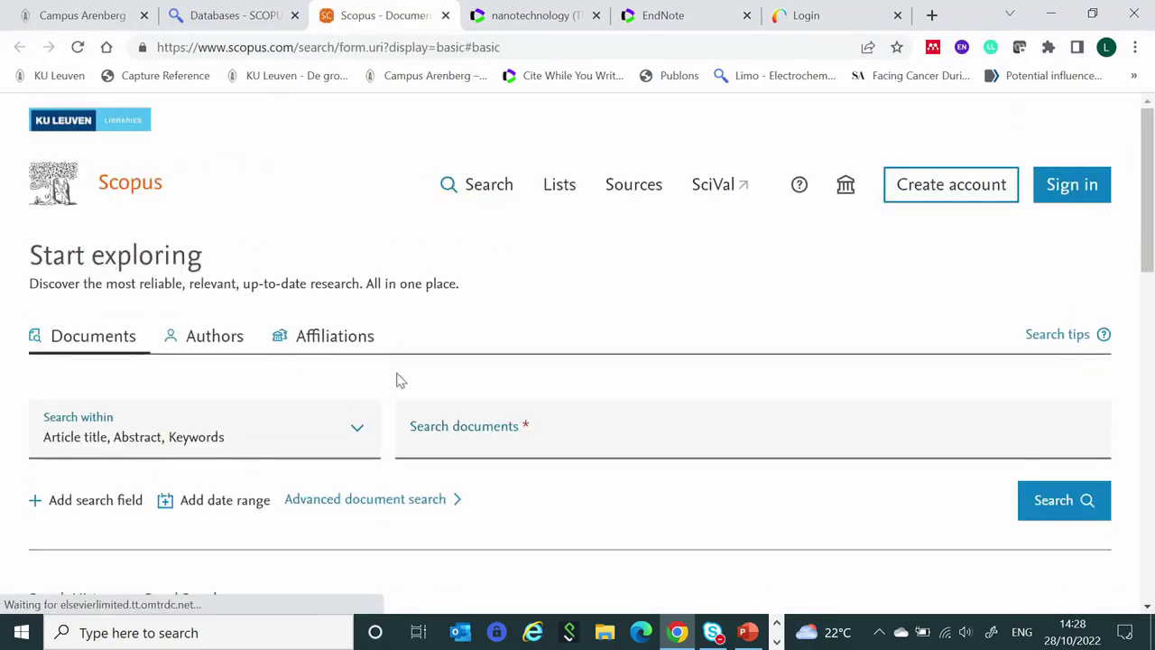
Search Scopus documents for NANOTUBES within article title, abstract and keywords.
{"action": "left_click", "coordinate": [450, 427]}
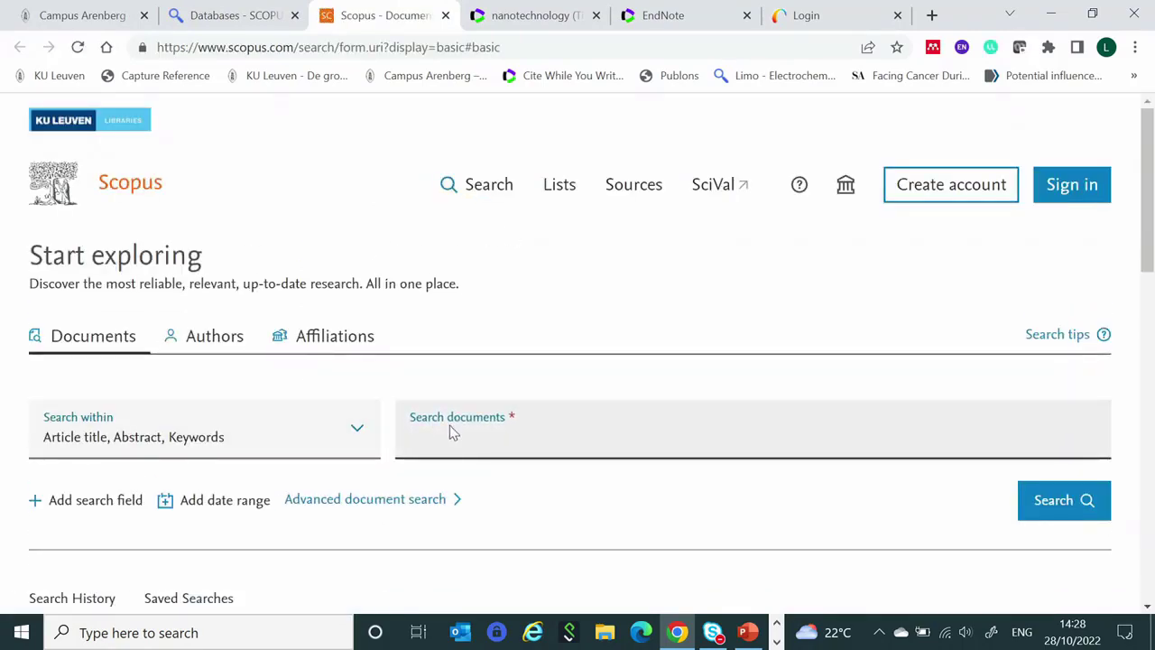
{"action": "type", "text": "NO"}
{"action": "key", "text": "Left"}
{"action": "type", "text": "ANOTUBES"}
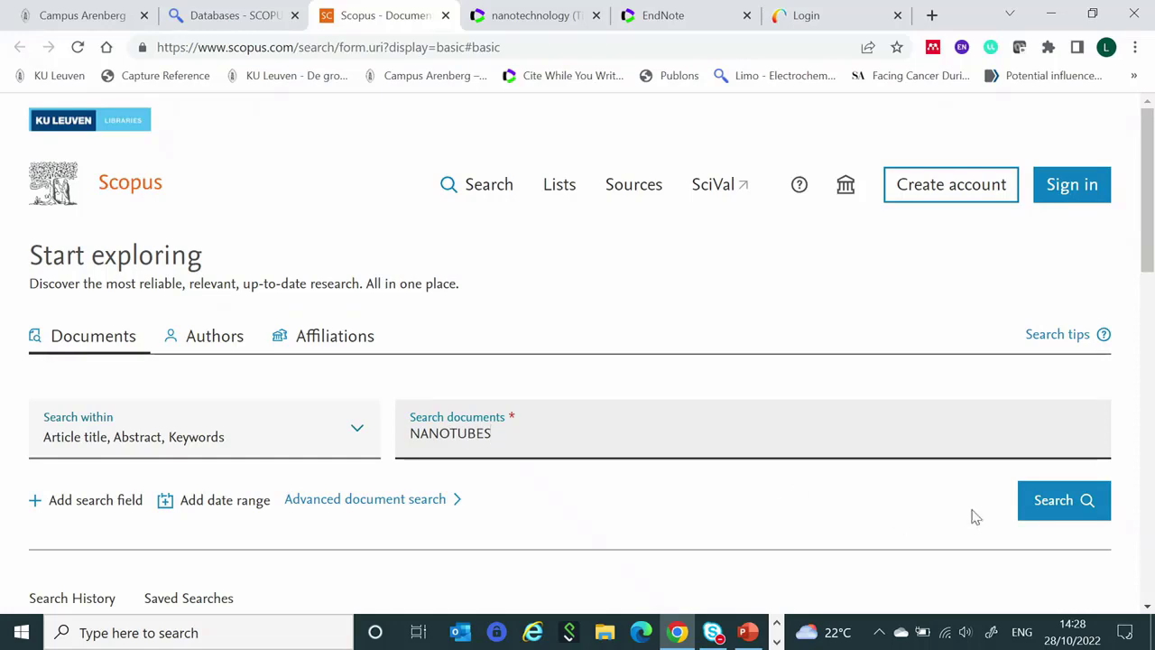
{"action": "left_click", "coordinate": [1055, 510]}
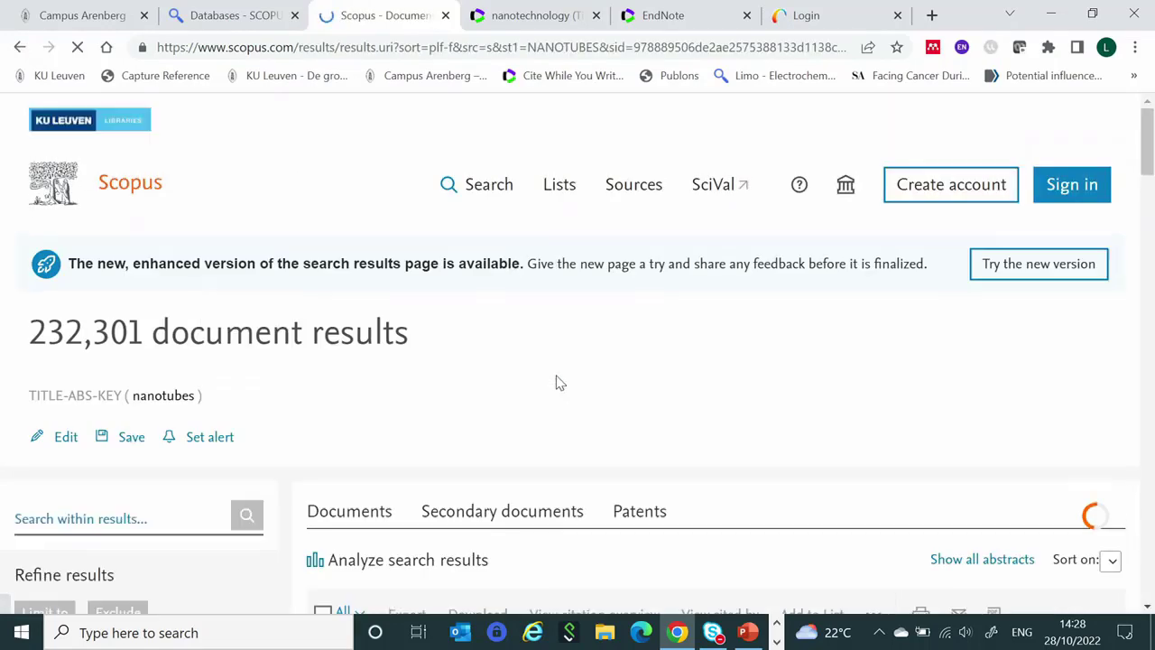
Select the first two Scopus results, on boron nanotubes and cisplatin encapsulation with titania nanotube arrays.
{"action": "scroll", "coordinate": [361, 341], "scroll_direction": "down", "scroll_amount": 3}
{"action": "scroll", "coordinate": [361, 341], "scroll_direction": "down", "scroll_amount": 1}
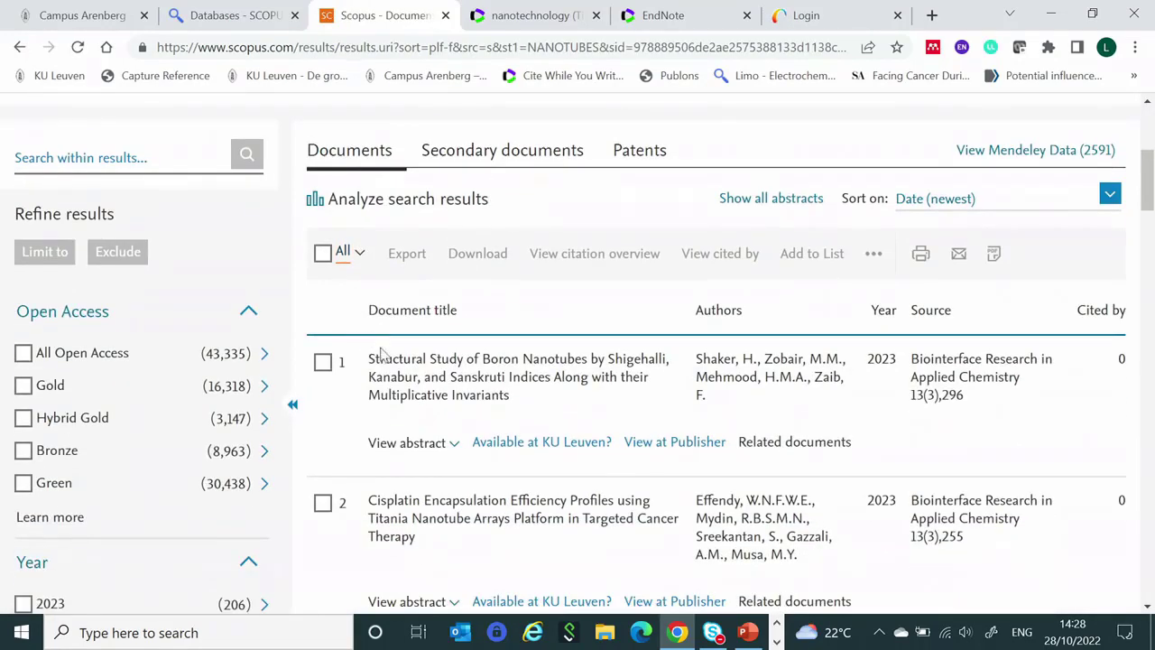
{"action": "left_click", "coordinate": [323, 362]}
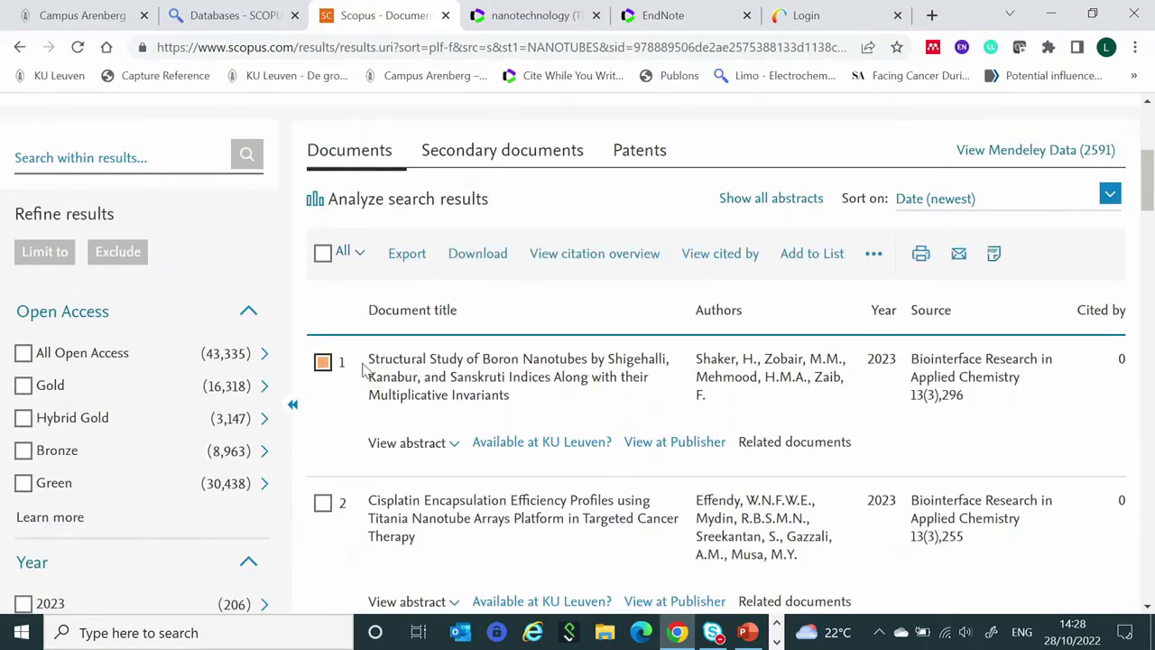
{"action": "left_click", "coordinate": [322, 504]}
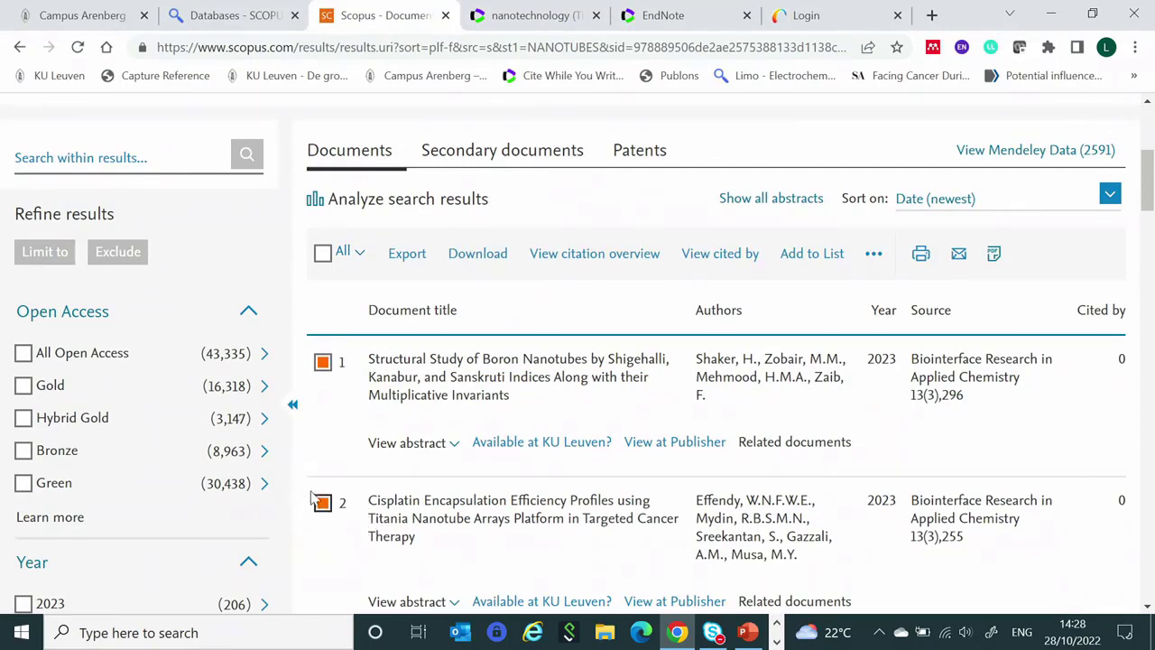
Export the two selected documents in RIS format with the citation information and return to the EndNote library.
{"action": "left_click", "coordinate": [404, 255]}
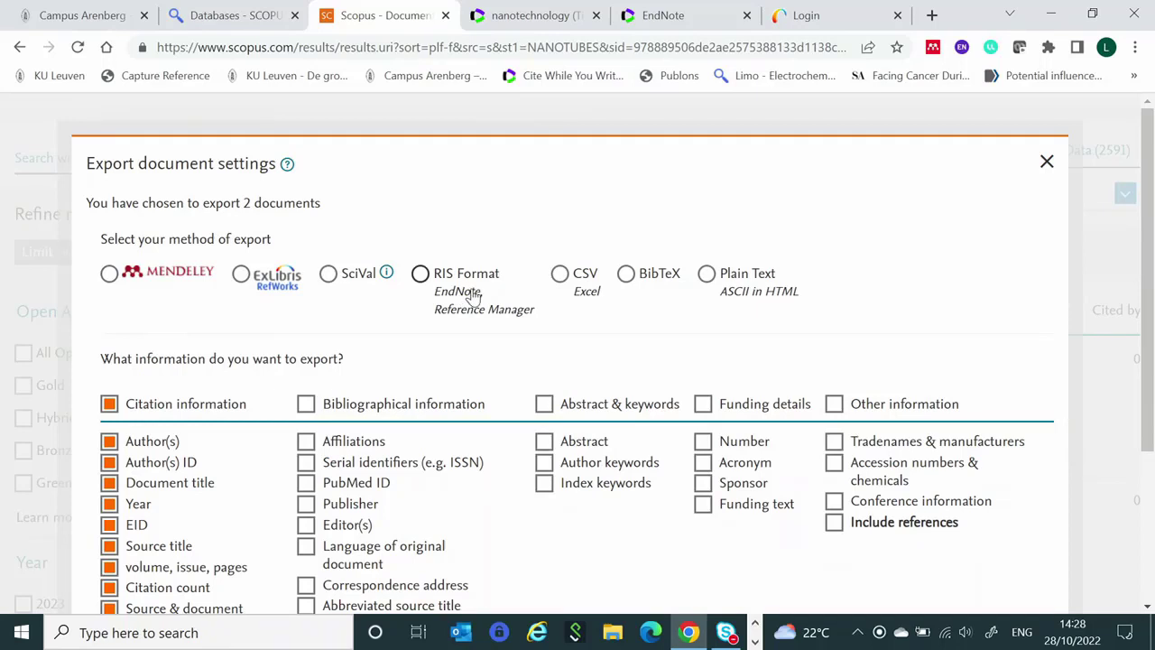
{"action": "left_click", "coordinate": [421, 273]}
{"action": "scroll", "coordinate": [475, 322], "scroll_direction": "down", "scroll_amount": 2}
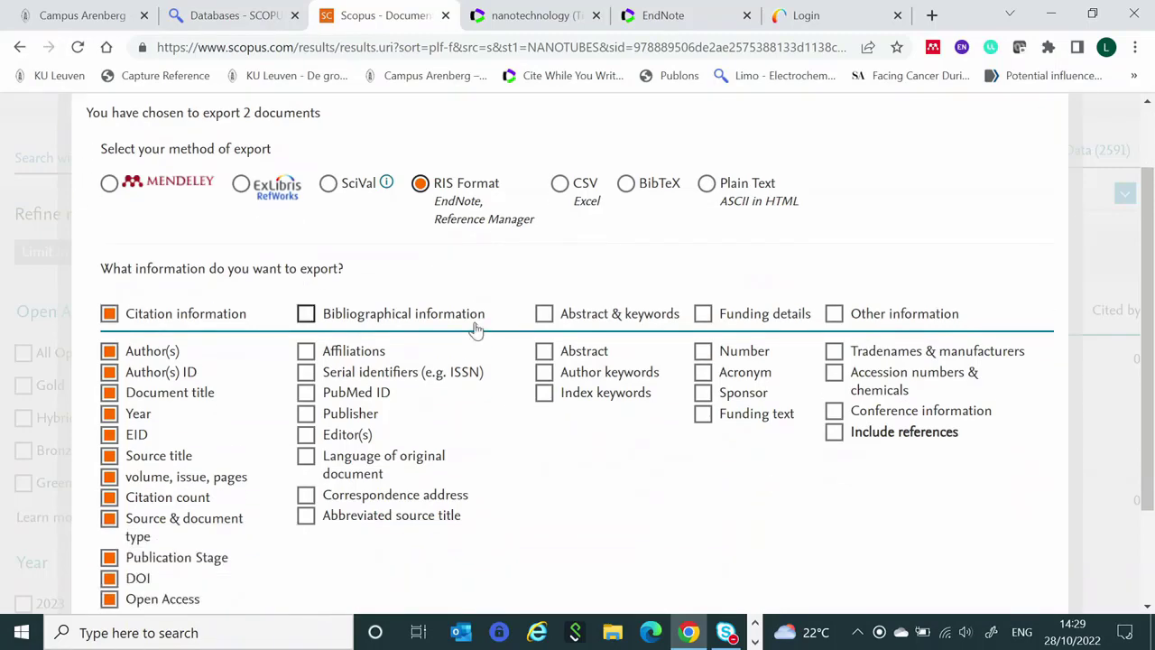
{"action": "scroll", "coordinate": [474, 322], "scroll_direction": "down", "scroll_amount": 1}
{"action": "left_click", "coordinate": [1029, 541]}
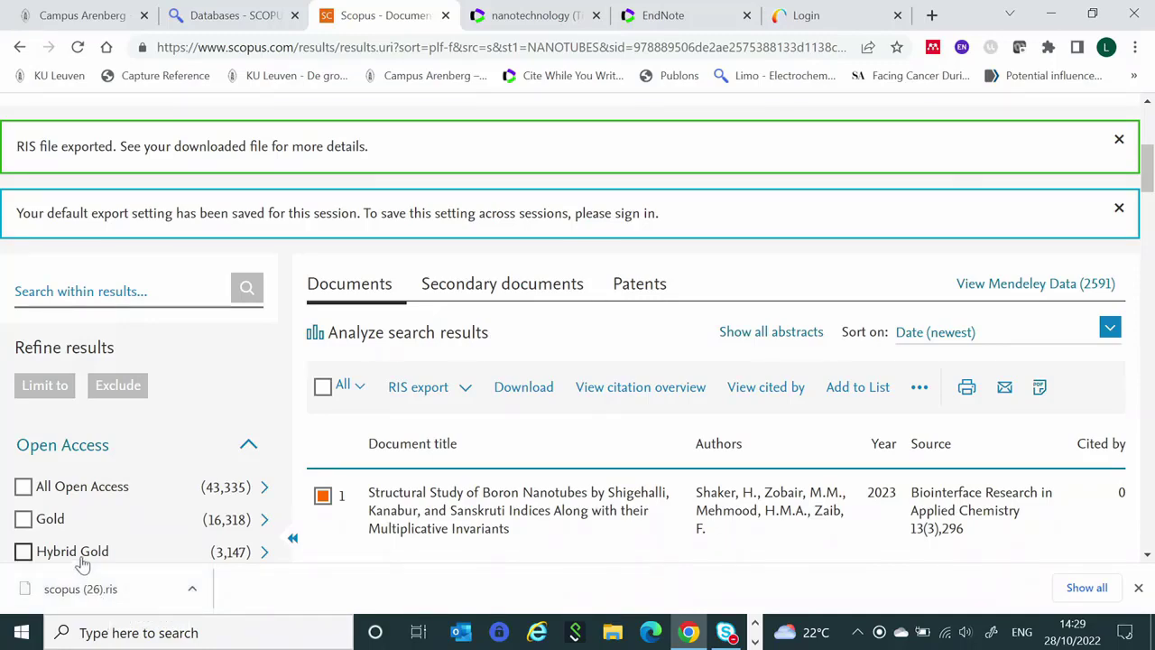
{"action": "left_click", "coordinate": [667, 16]}
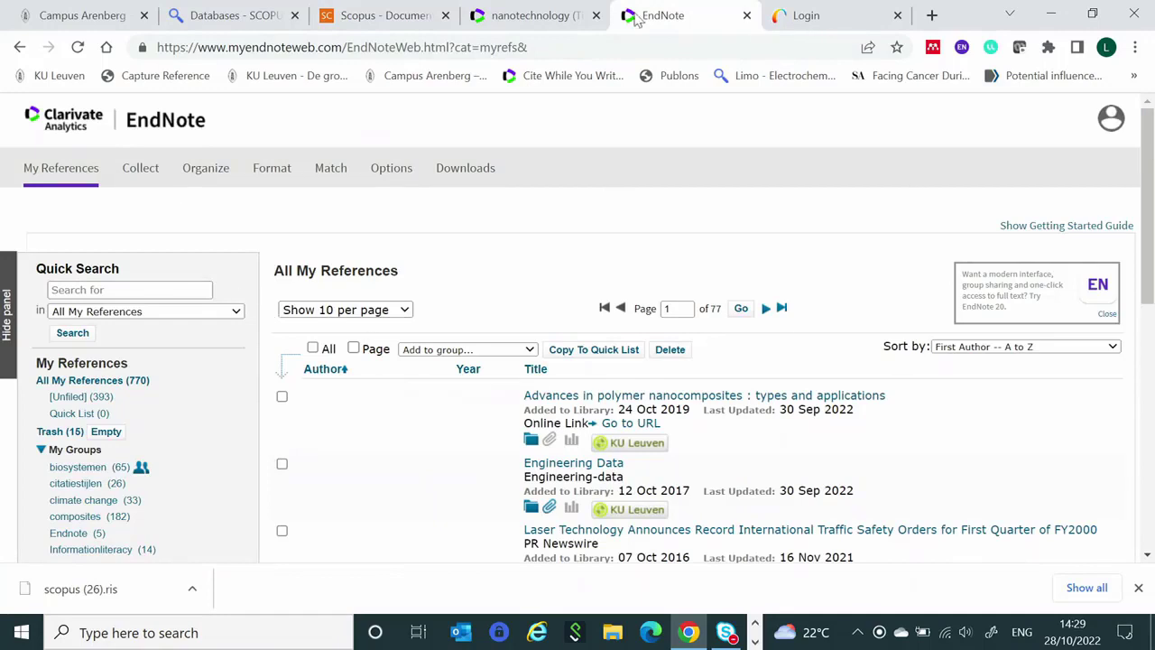
Open the online search and view the available and favorite database connections, closing the favorites list again.
{"action": "mouse_move", "coordinate": [141, 170]}
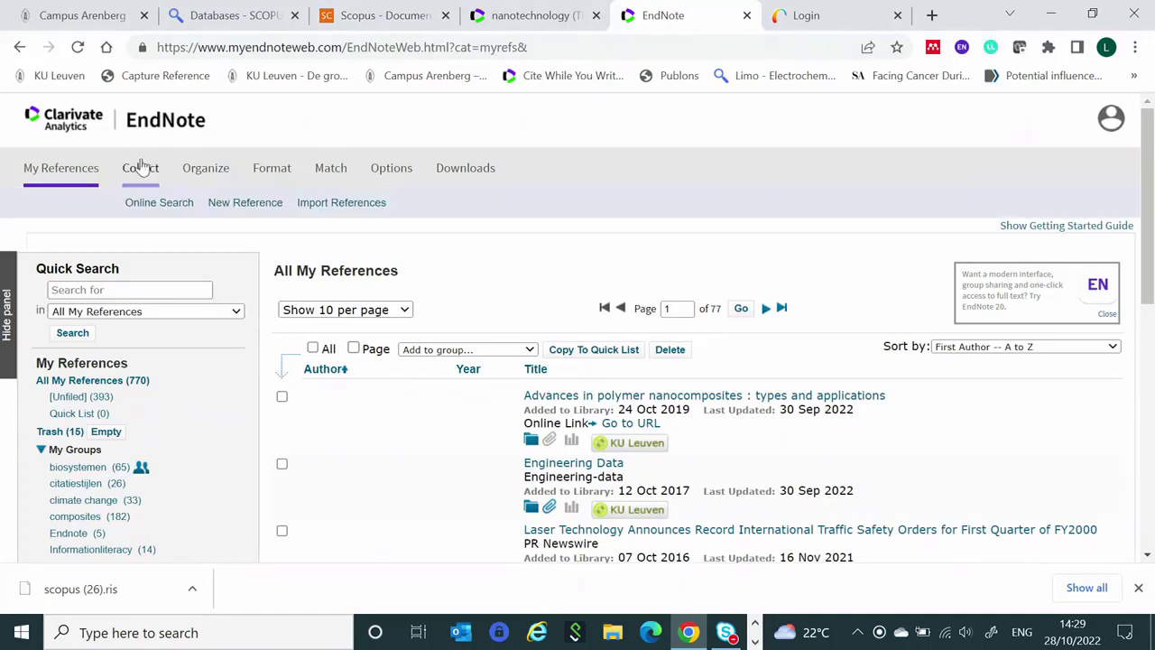
{"action": "left_click", "coordinate": [153, 206]}
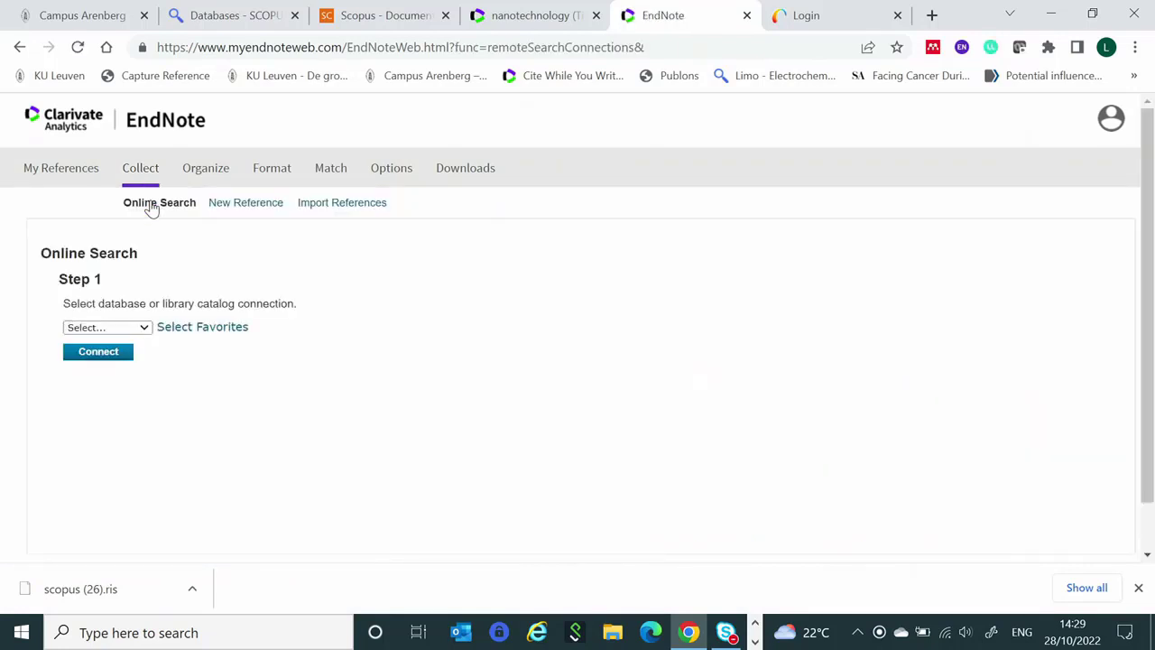
{"action": "left_click", "coordinate": [214, 330]}
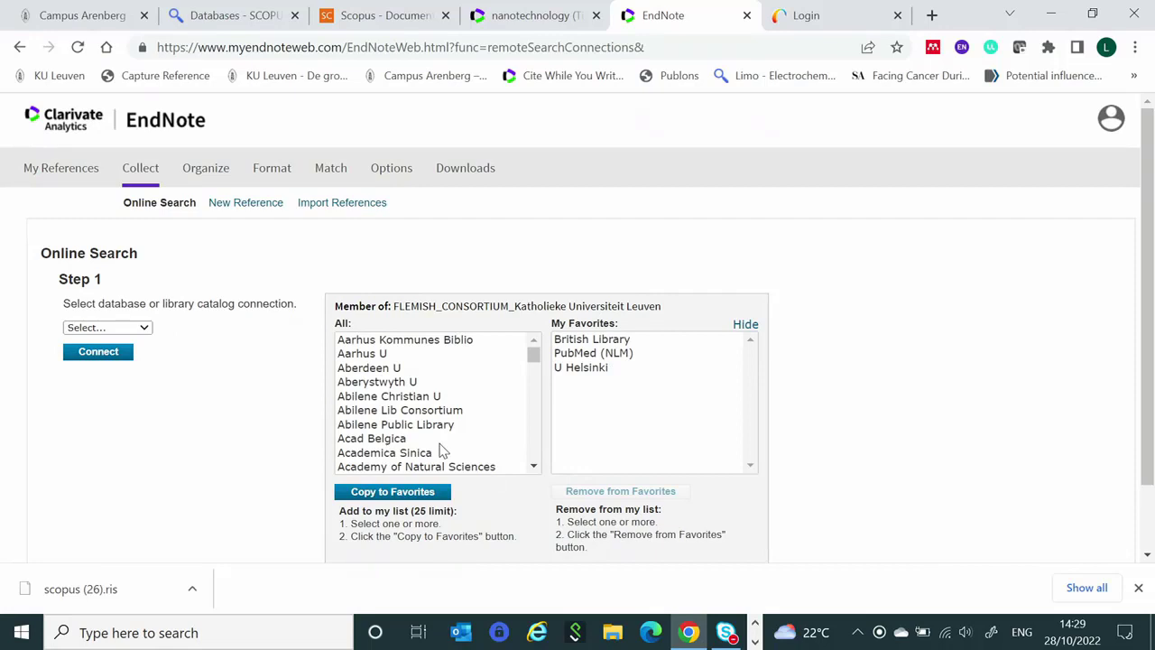
{"action": "left_click", "coordinate": [745, 325]}
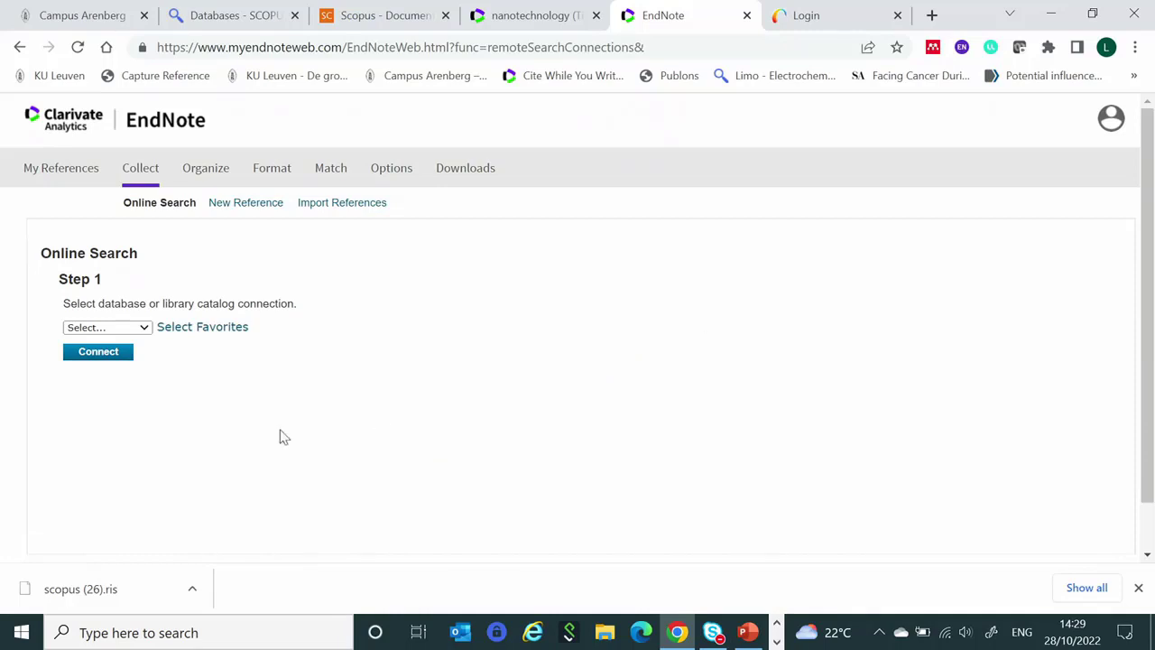
Connect the online search to the U Helsinki library catalog.
{"action": "left_click", "coordinate": [144, 327]}
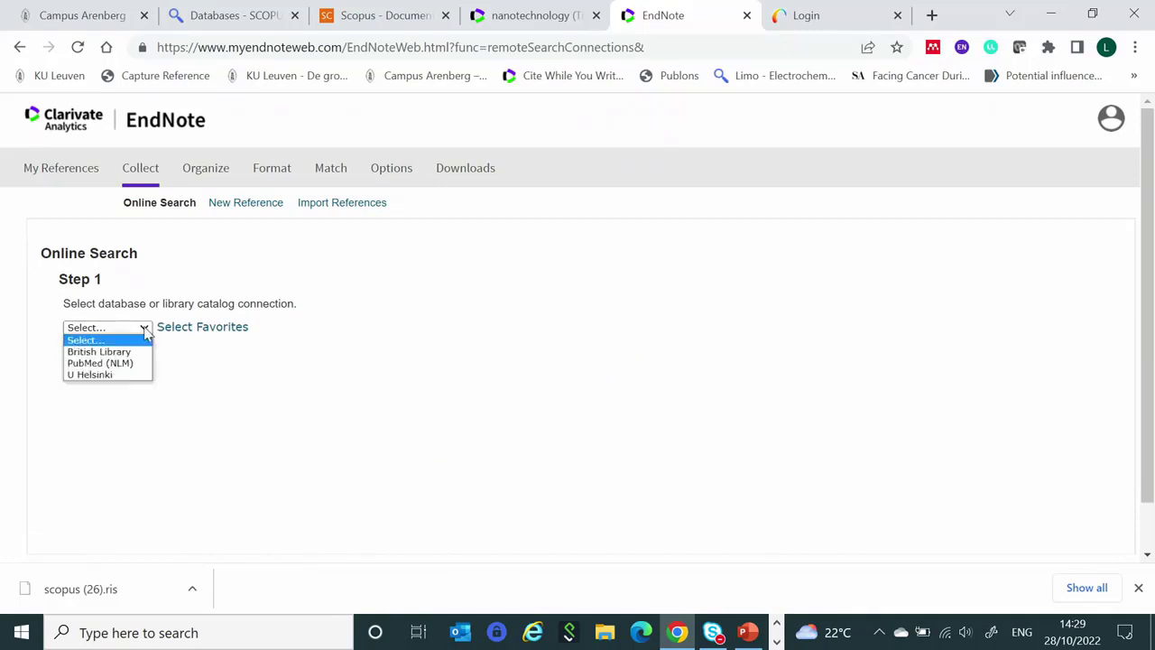
{"action": "left_click", "coordinate": [106, 375]}
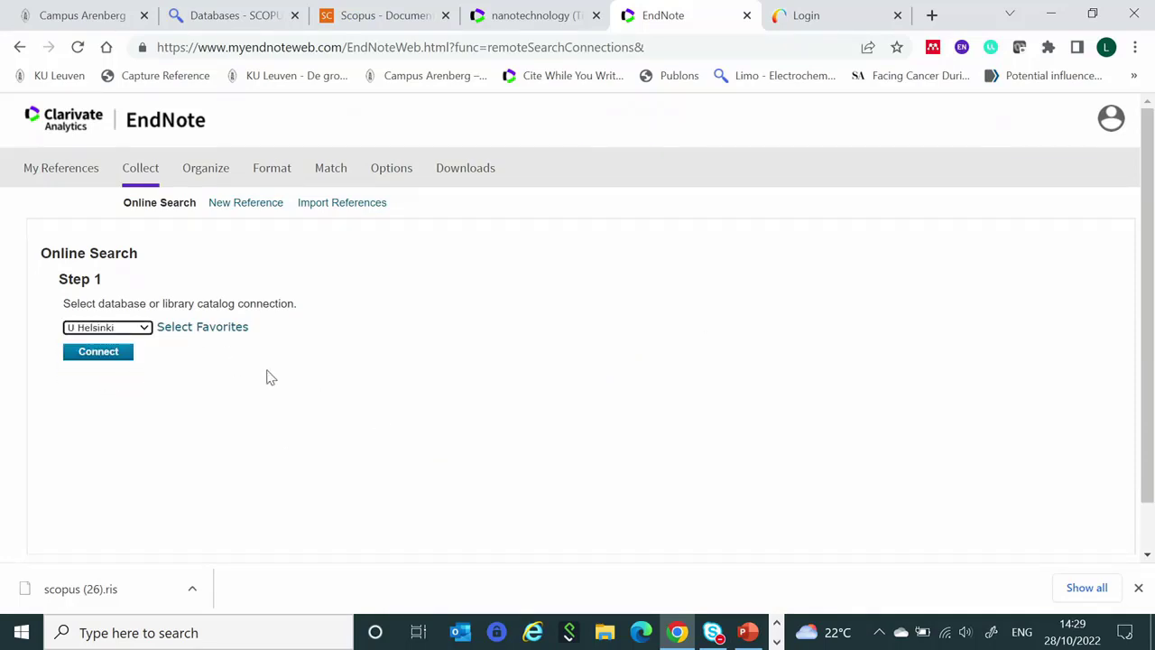
{"action": "left_click", "coordinate": [93, 354]}
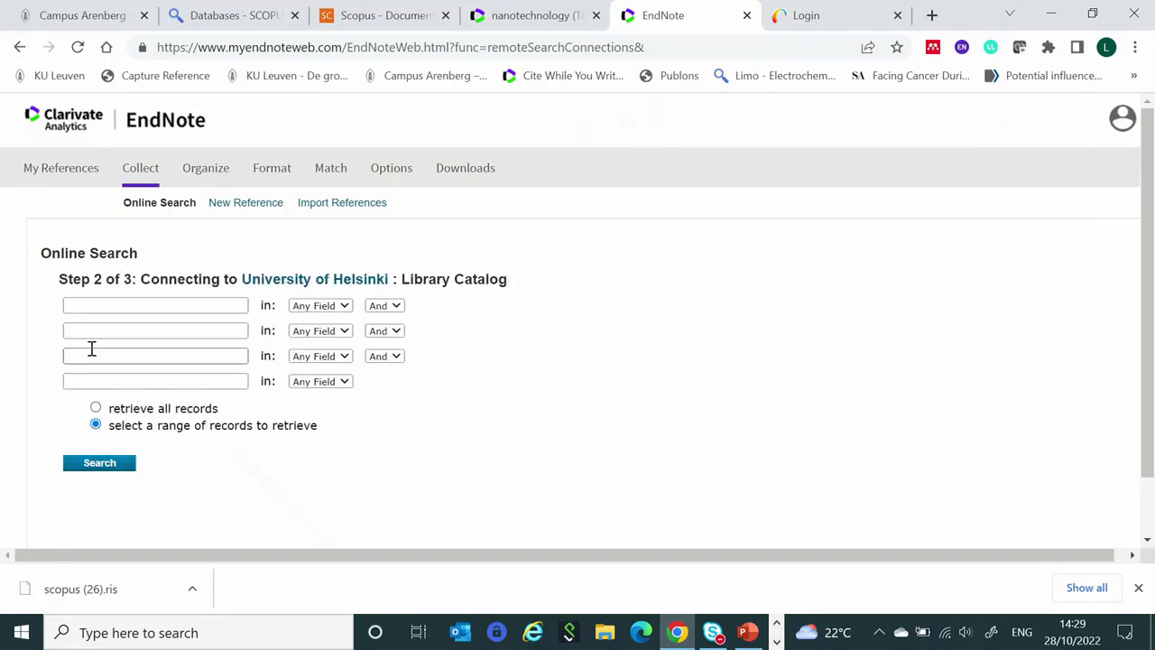
Search the University of Helsinki catalog for nanotubes in the Title field and retrieve records 1 through 84.
{"action": "left_click", "coordinate": [343, 309]}
{"action": "left_click", "coordinate": [318, 352]}
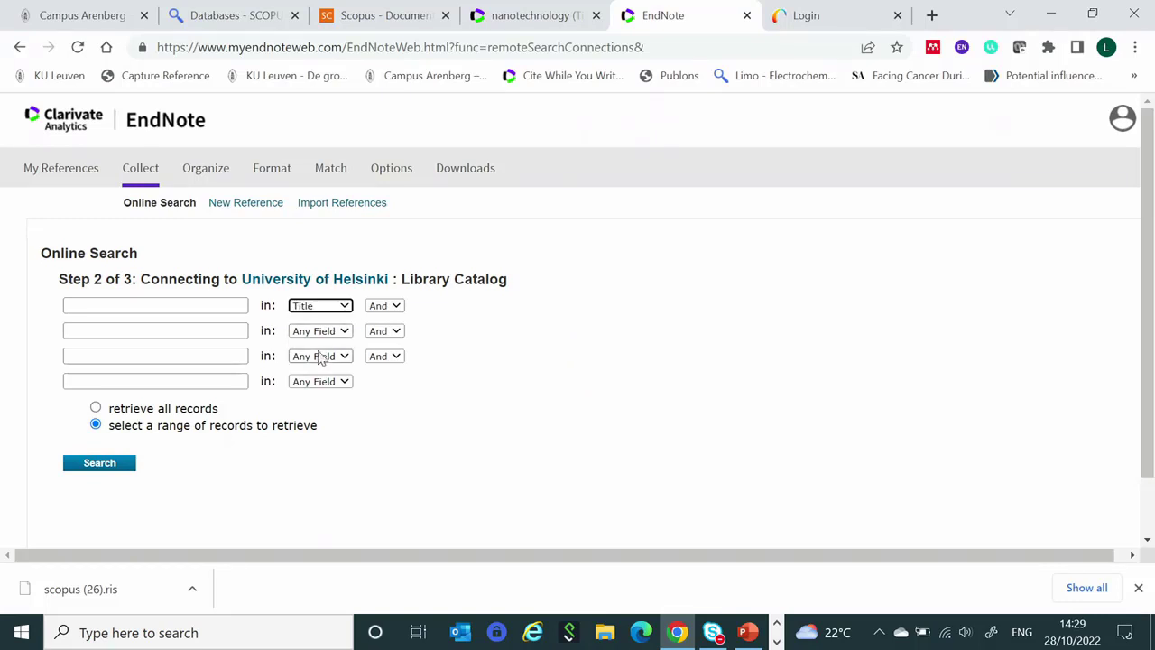
{"action": "left_click", "coordinate": [118, 305]}
{"action": "left_click", "coordinate": [170, 343]}
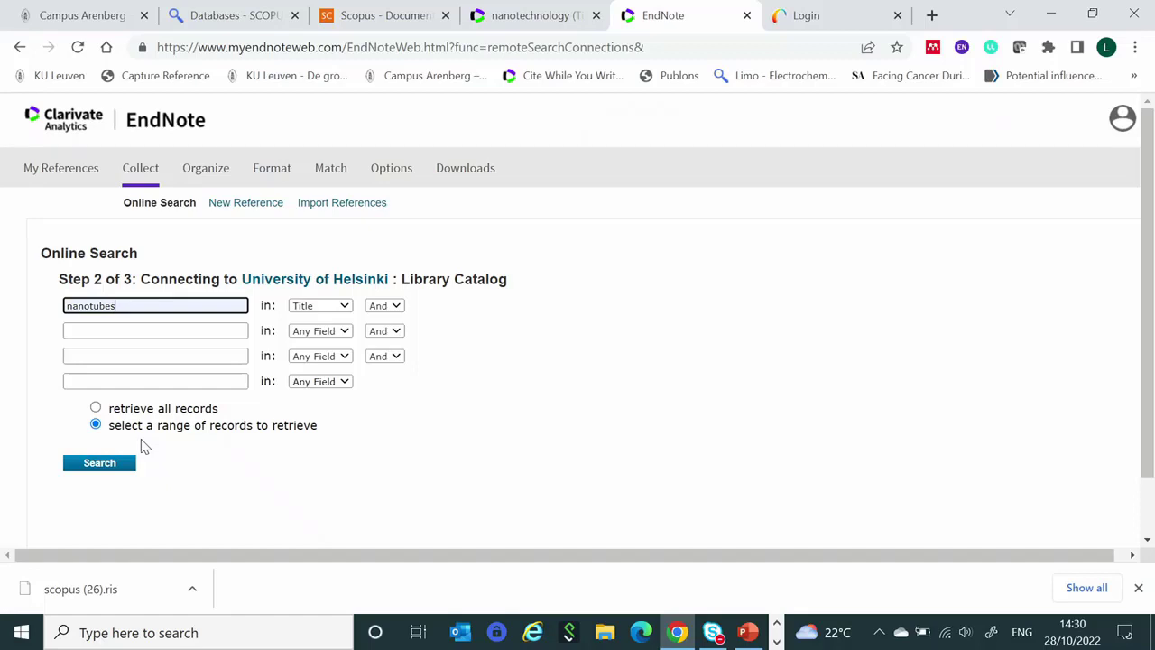
{"action": "left_click", "coordinate": [107, 464]}
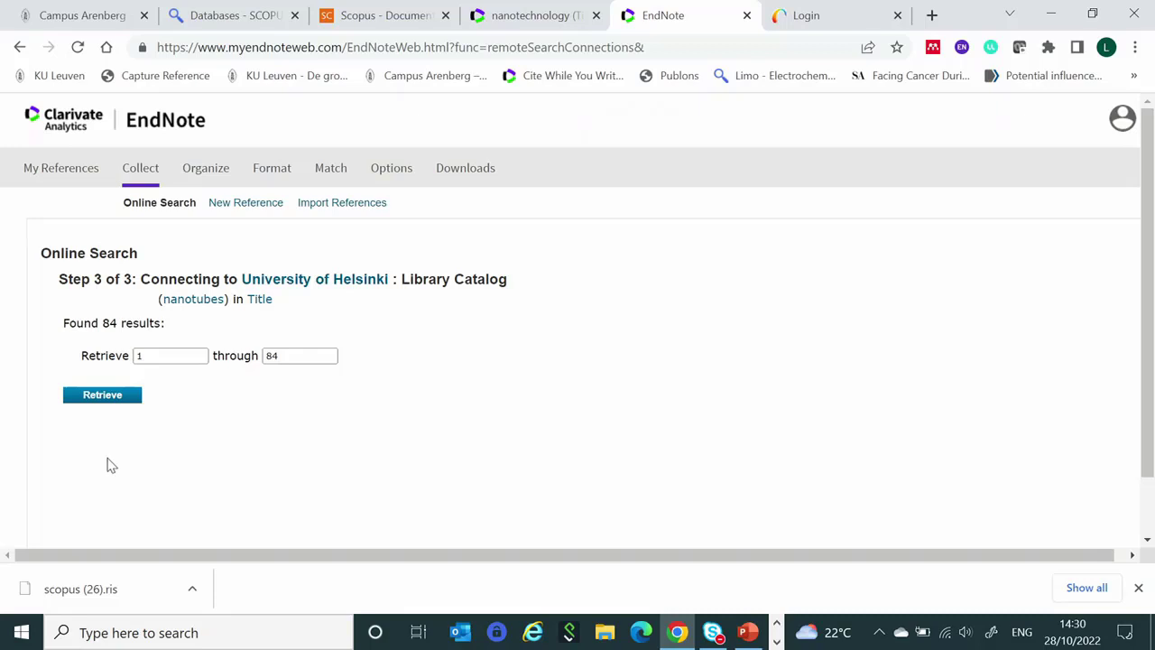
{"action": "left_click", "coordinate": [113, 399]}
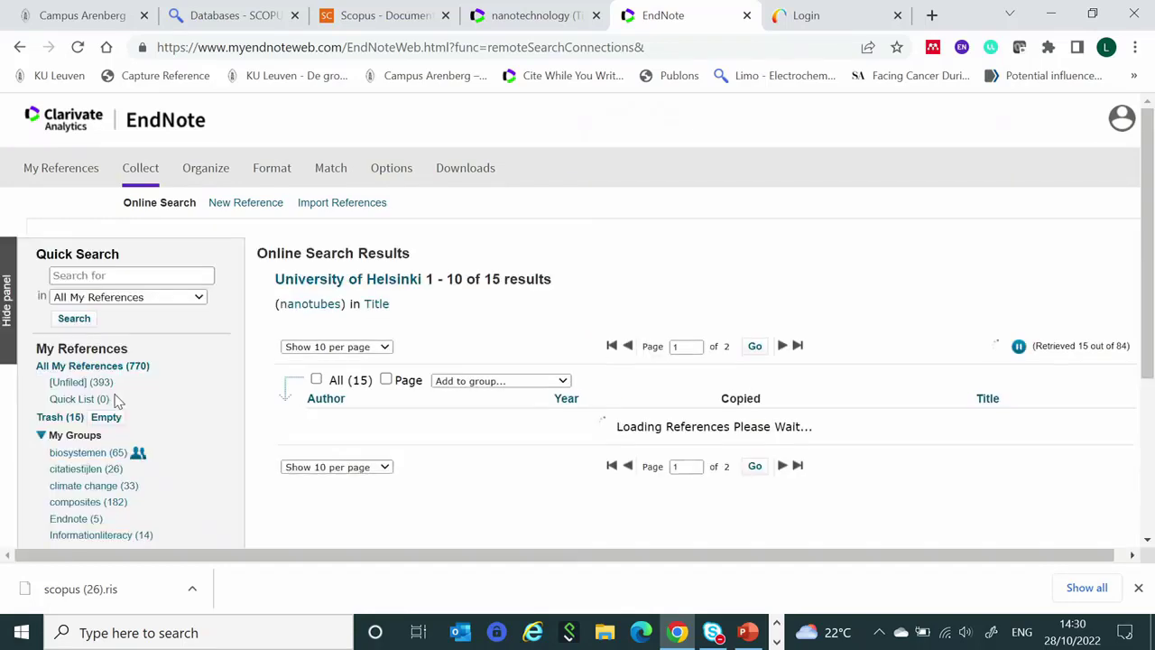
Add the records "Atomic scale engineering of carbon nanotubes" and "Molecular- and nano-tubes" to the composites group.
{"action": "scroll", "coordinate": [334, 377], "scroll_direction": "down", "scroll_amount": 1}
{"action": "scroll", "coordinate": [334, 377], "scroll_direction": "down", "scroll_amount": 3}
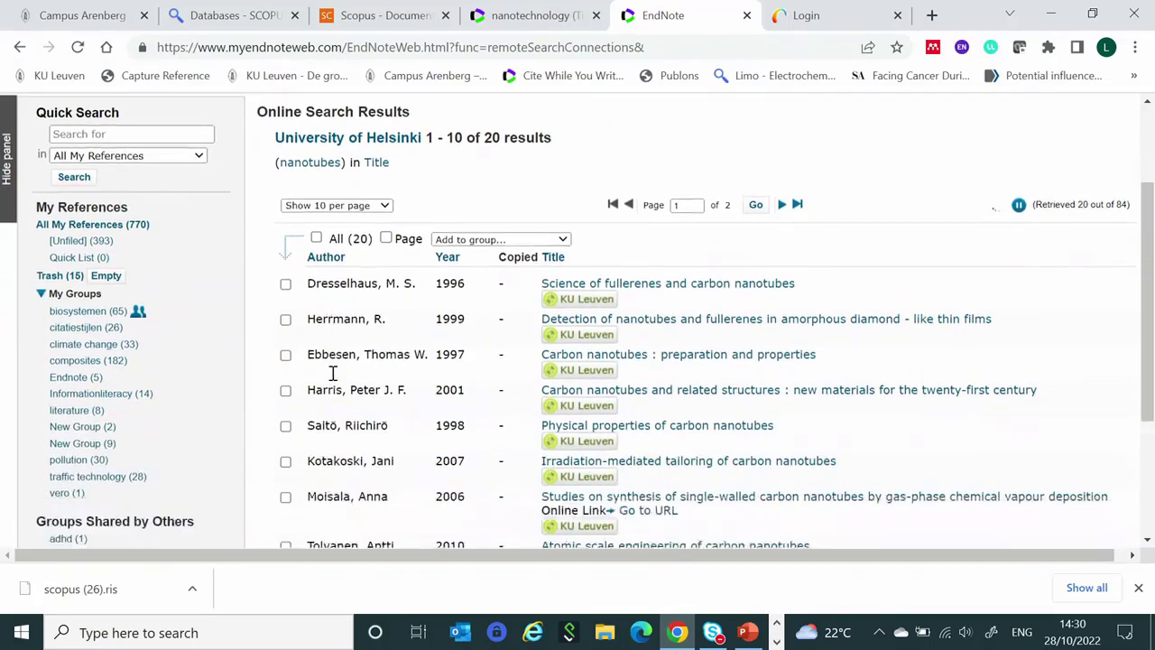
{"action": "left_click", "coordinate": [285, 335]}
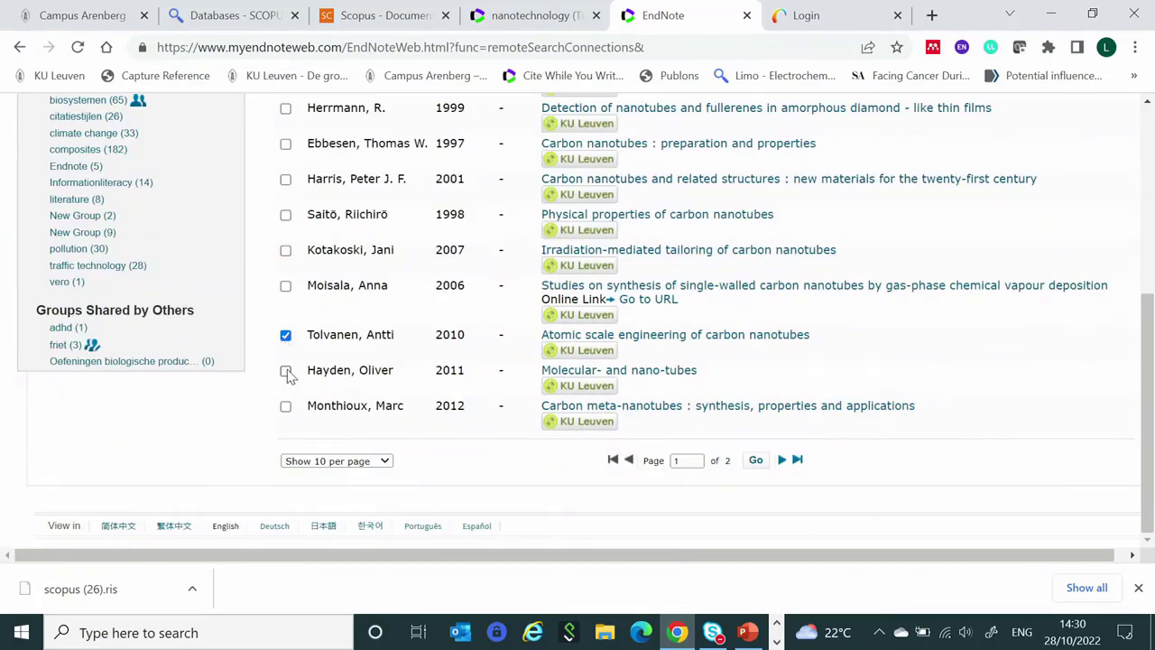
{"action": "left_click", "coordinate": [285, 370]}
{"action": "scroll", "coordinate": [358, 405], "scroll_direction": "up", "scroll_amount": 4}
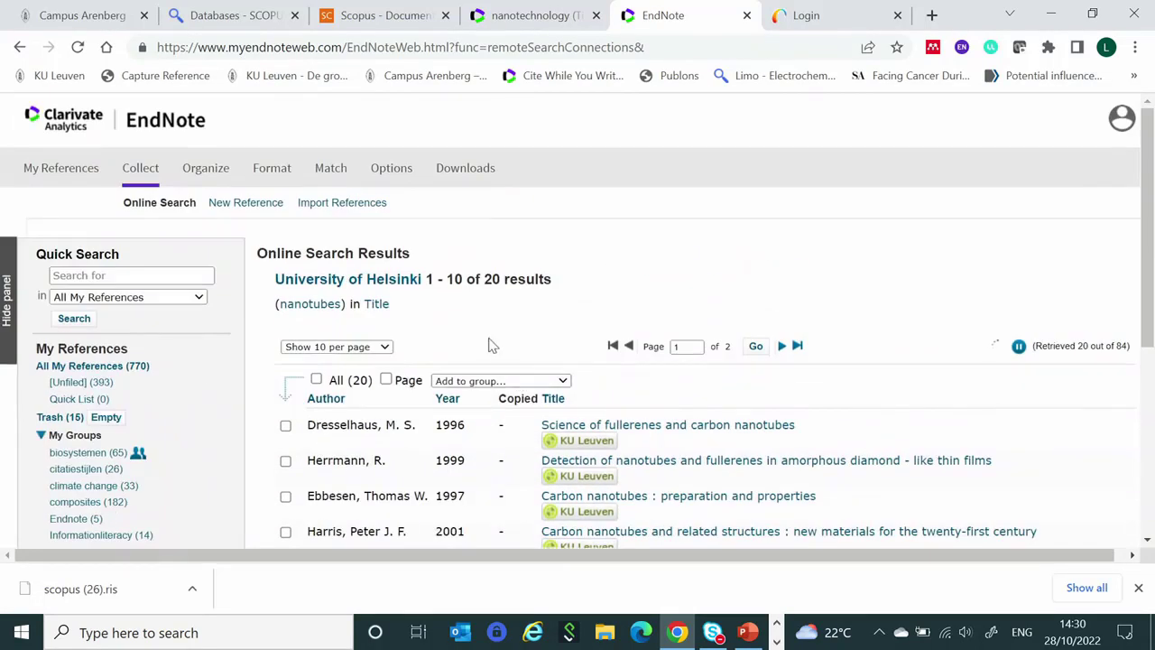
{"action": "left_click", "coordinate": [563, 382]}
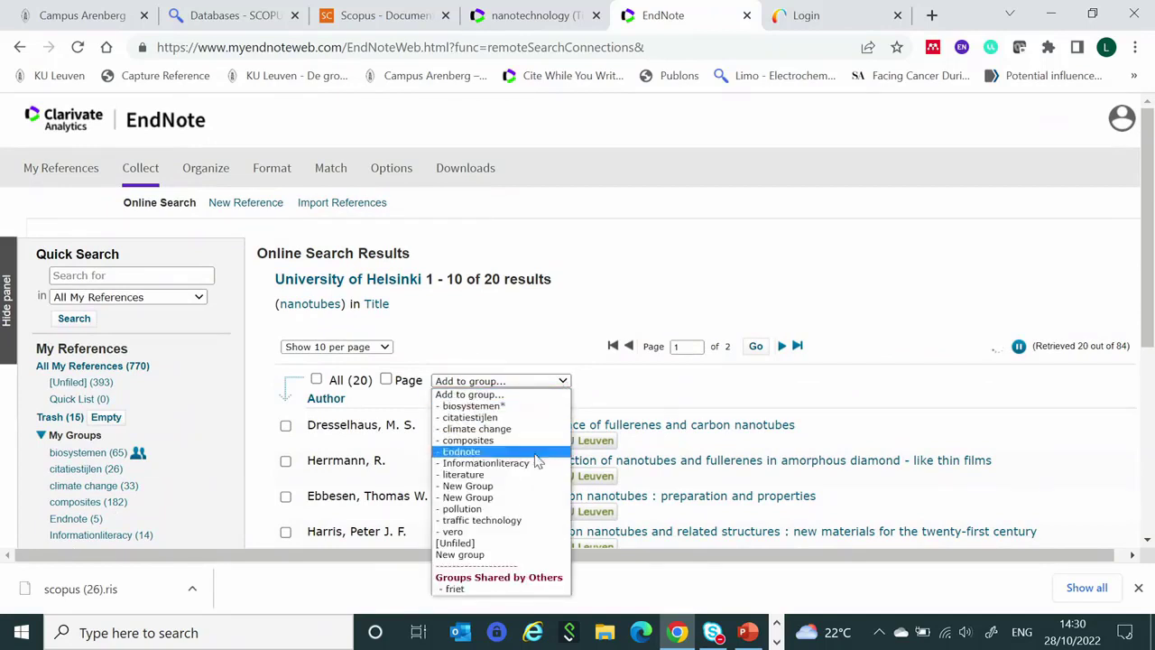
{"action": "left_click", "coordinate": [487, 440]}
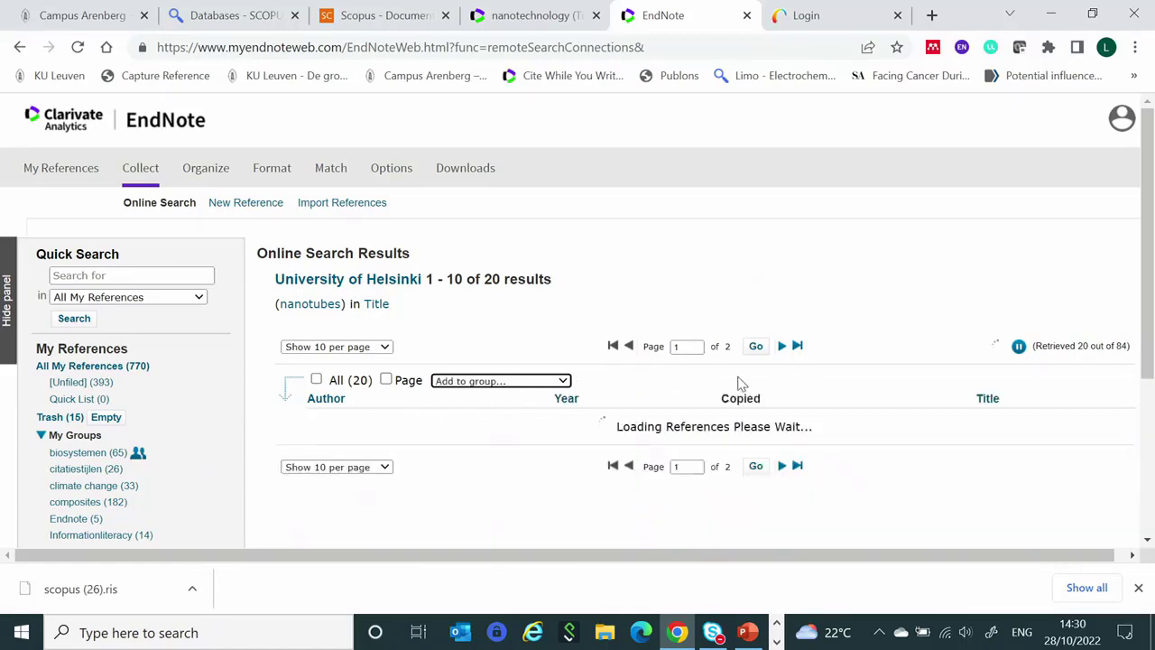
{"action": "scroll", "coordinate": [643, 361], "scroll_direction": "down", "scroll_amount": 2}
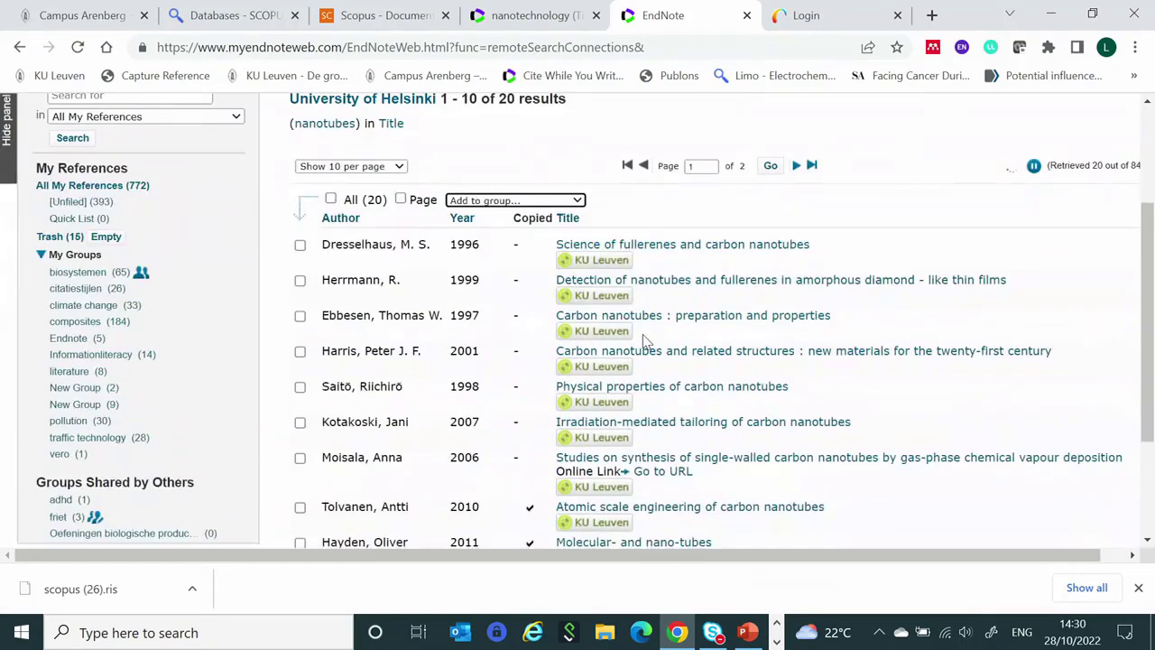
{"action": "scroll", "coordinate": [644, 341], "scroll_direction": "up", "scroll_amount": 1}
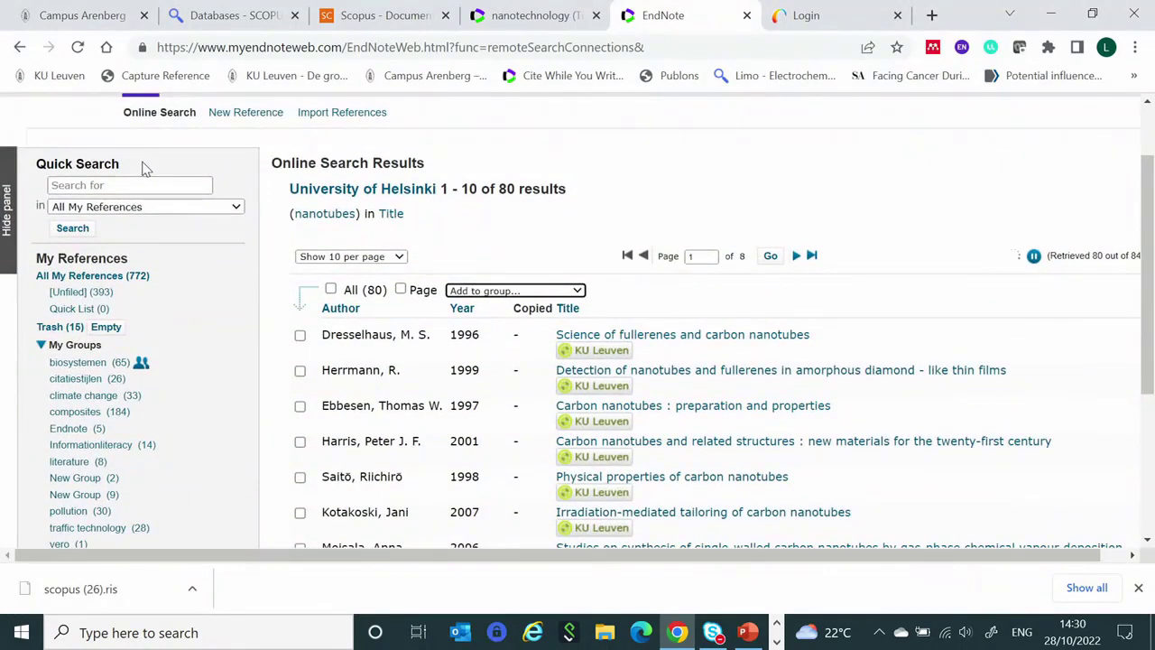
{"action": "scroll", "coordinate": [142, 165], "scroll_direction": "up", "scroll_amount": 1}
Start a new reference with type Conference Proceeding and examine its bibliographic fields.
{"action": "mouse_move", "coordinate": [206, 168]}
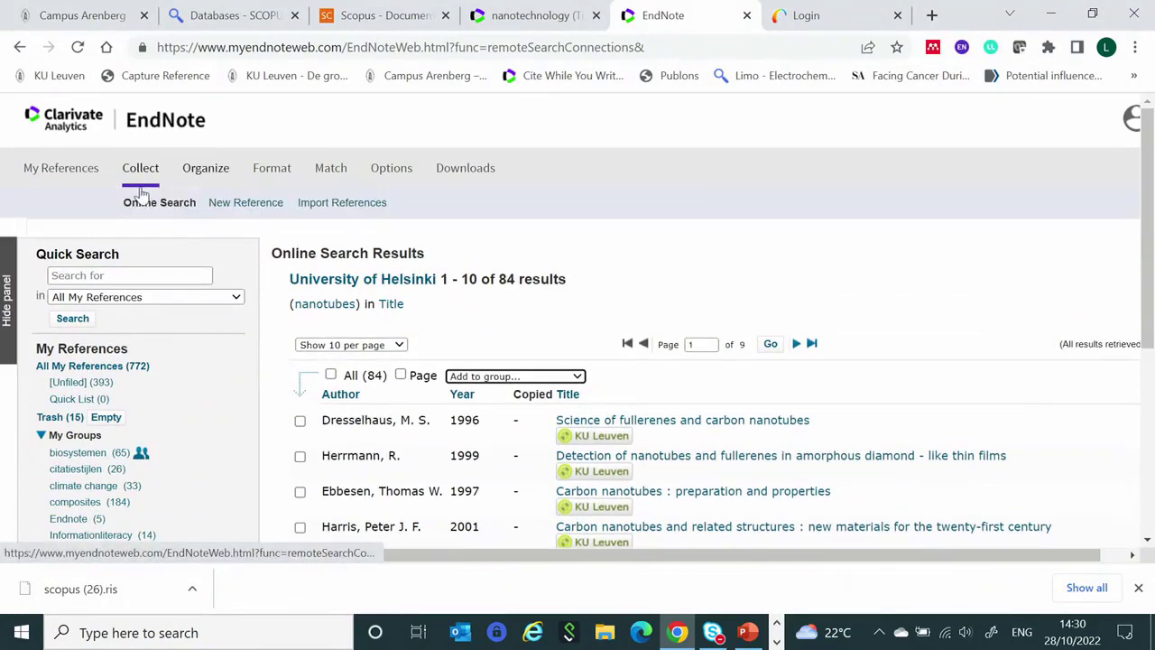
{"action": "left_click", "coordinate": [247, 205]}
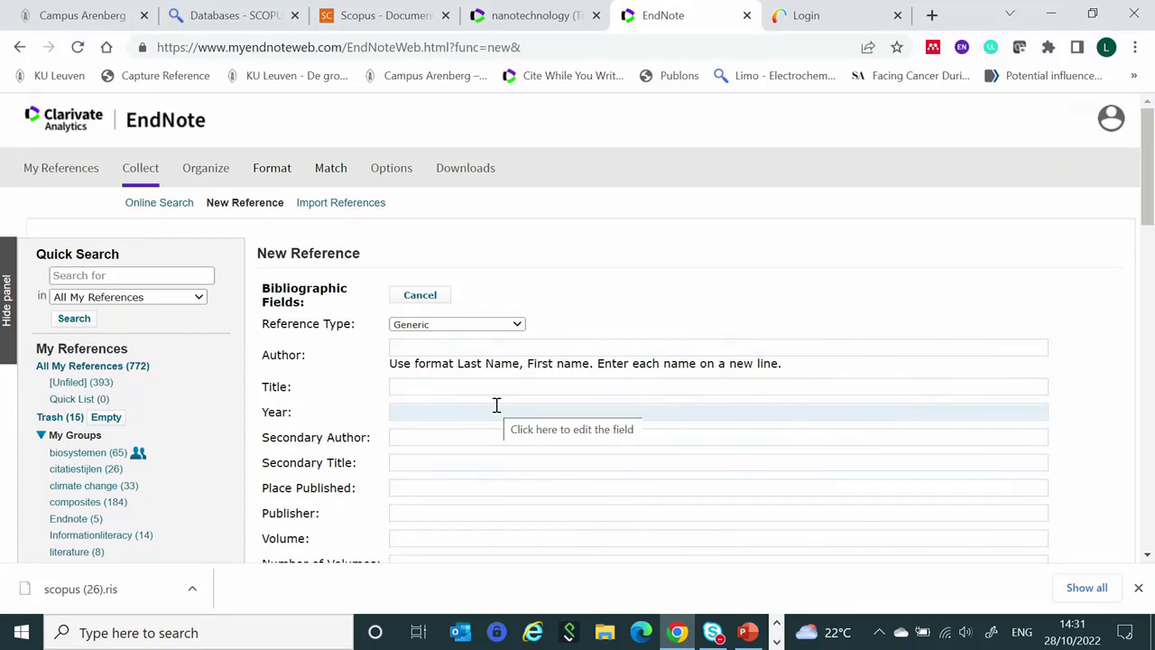
{"action": "left_click", "coordinate": [518, 325]}
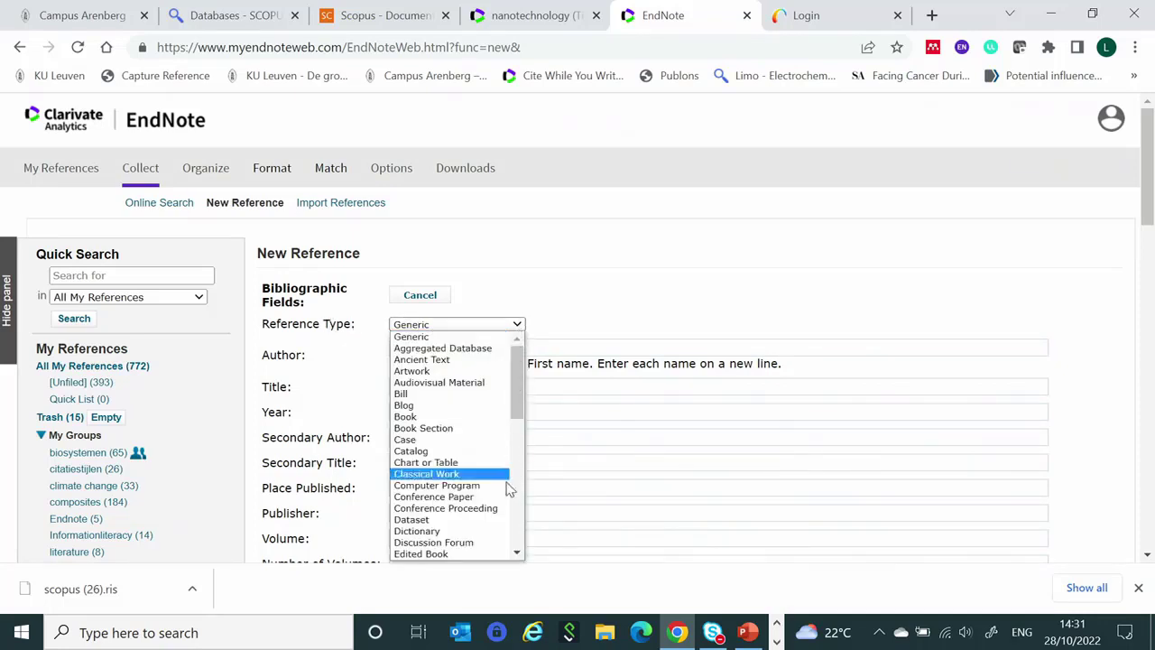
{"action": "left_click", "coordinate": [437, 508]}
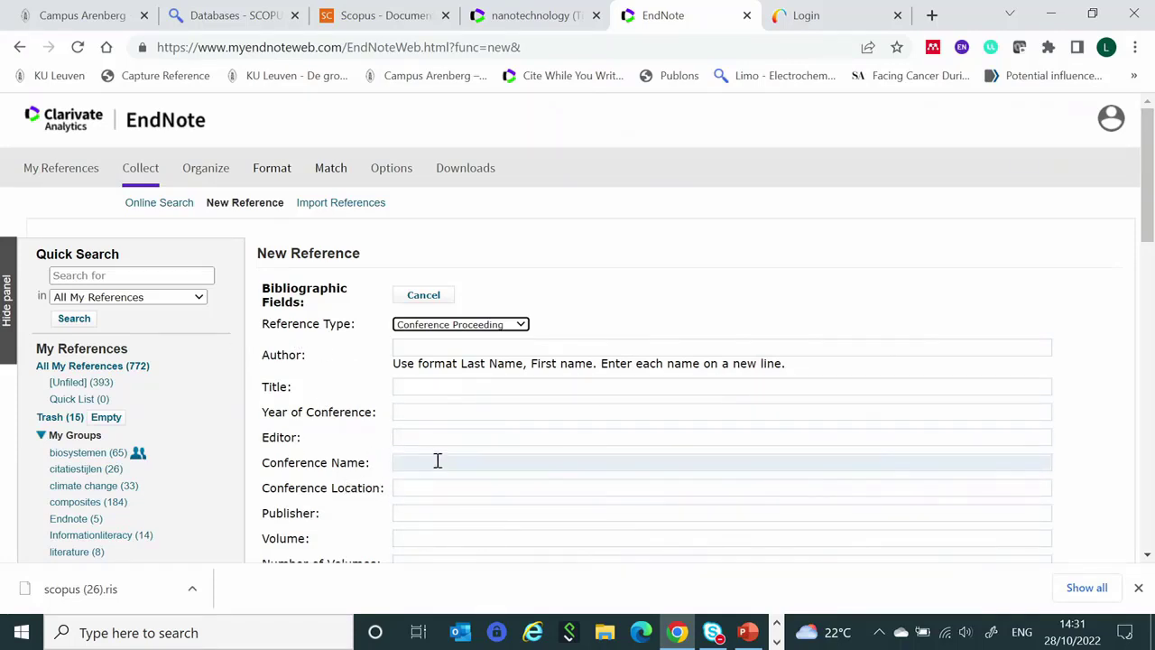
{"action": "scroll", "coordinate": [436, 460], "scroll_direction": "down", "scroll_amount": 1}
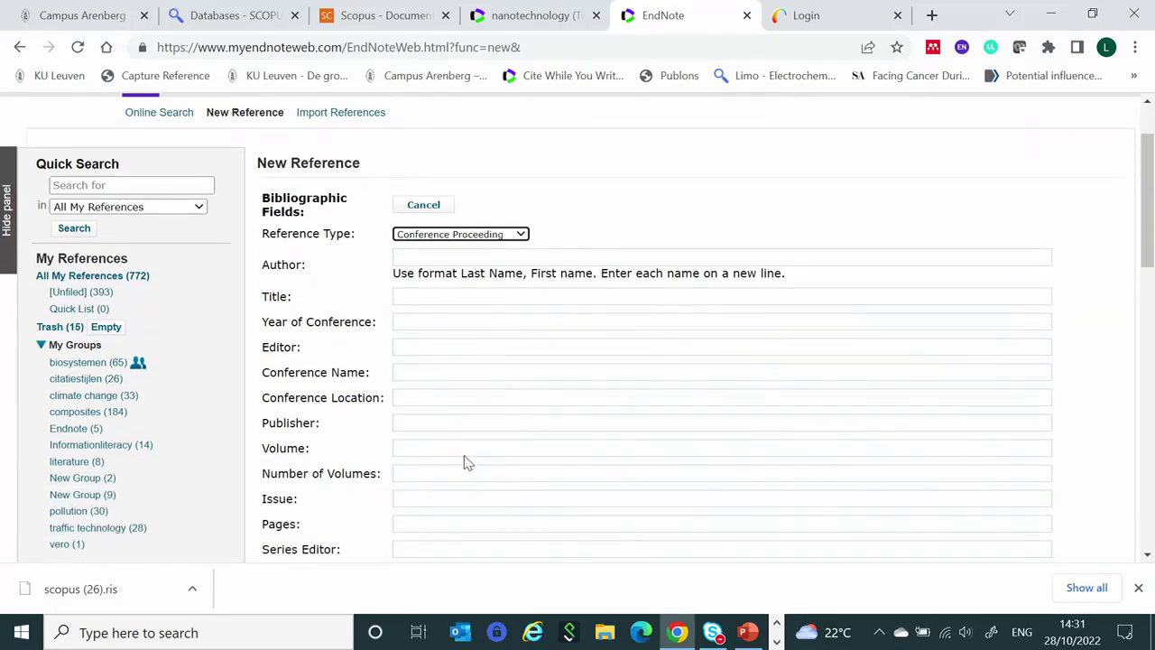
{"action": "scroll", "coordinate": [463, 462], "scroll_direction": "down", "scroll_amount": 1}
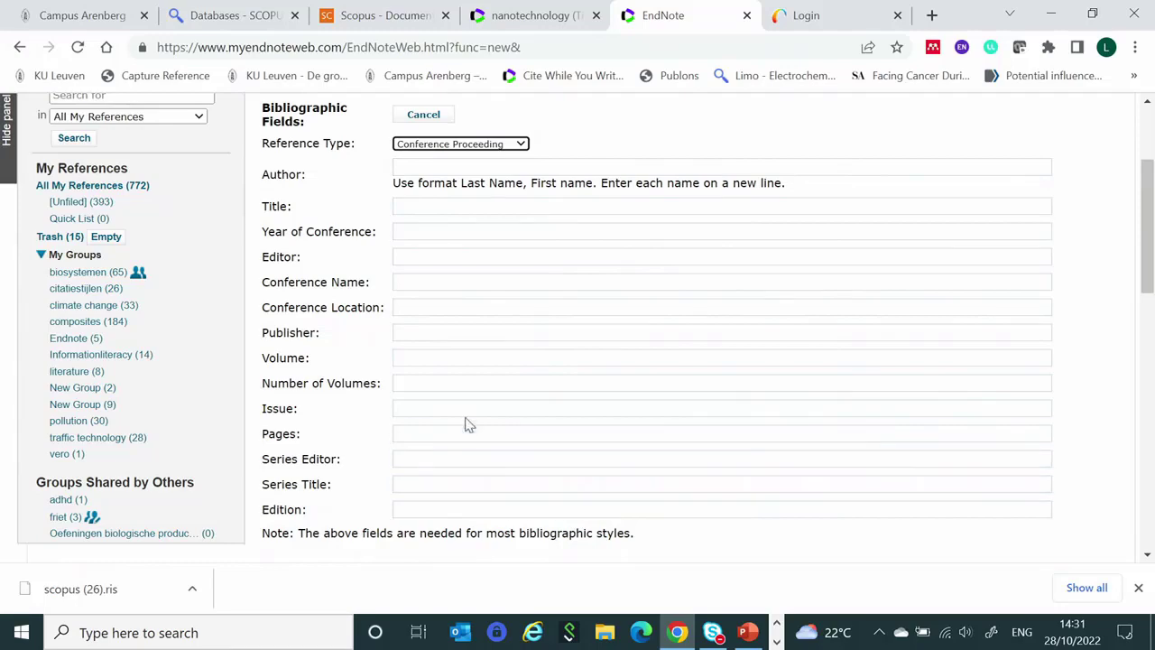
{"action": "scroll", "coordinate": [467, 405], "scroll_direction": "down", "scroll_amount": 1}
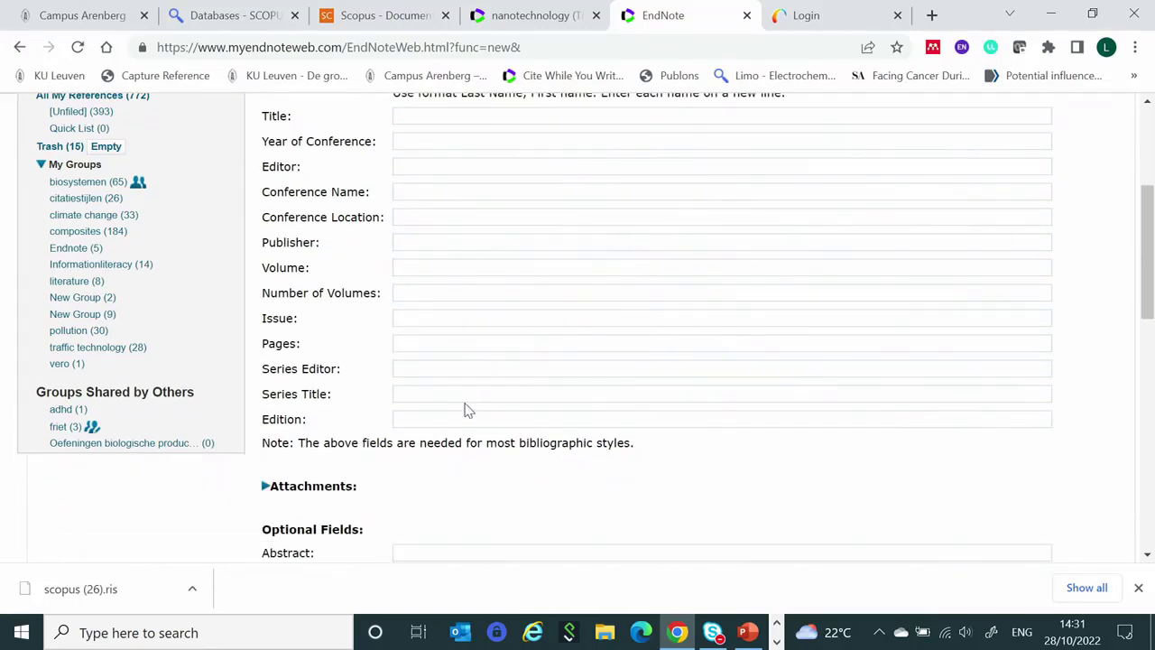
{"action": "scroll", "coordinate": [474, 317], "scroll_direction": "up", "scroll_amount": 3}
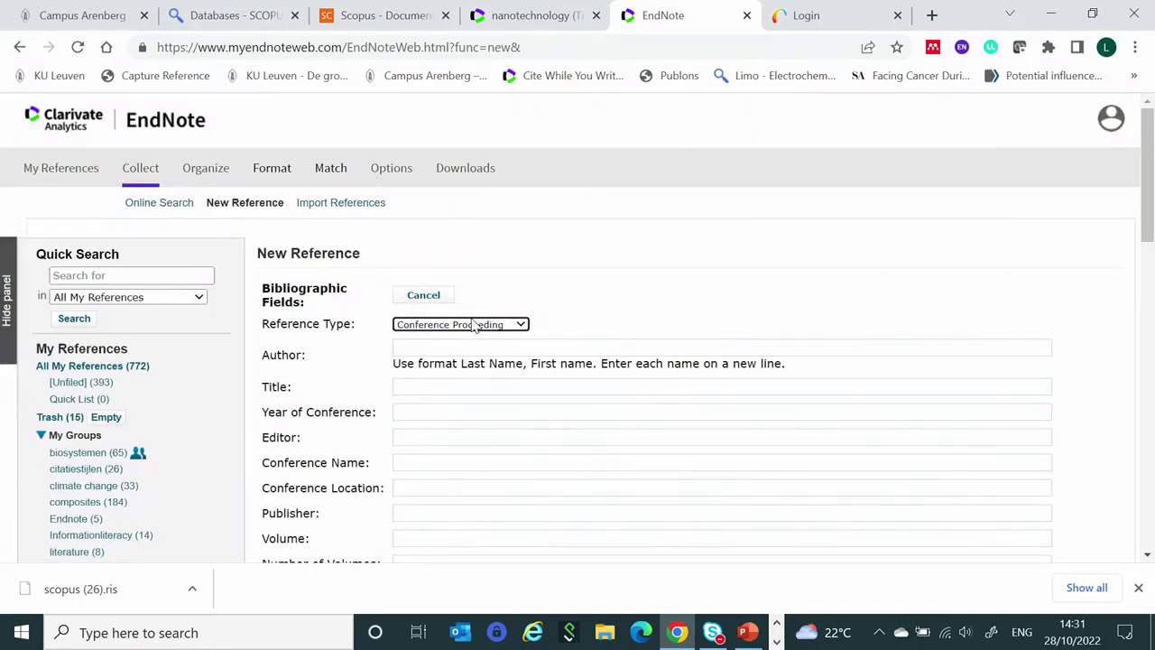
Choose scopus (26).ris from Downloads as the file for importing references and look over the favorite import options.
{"action": "left_click", "coordinate": [336, 206]}
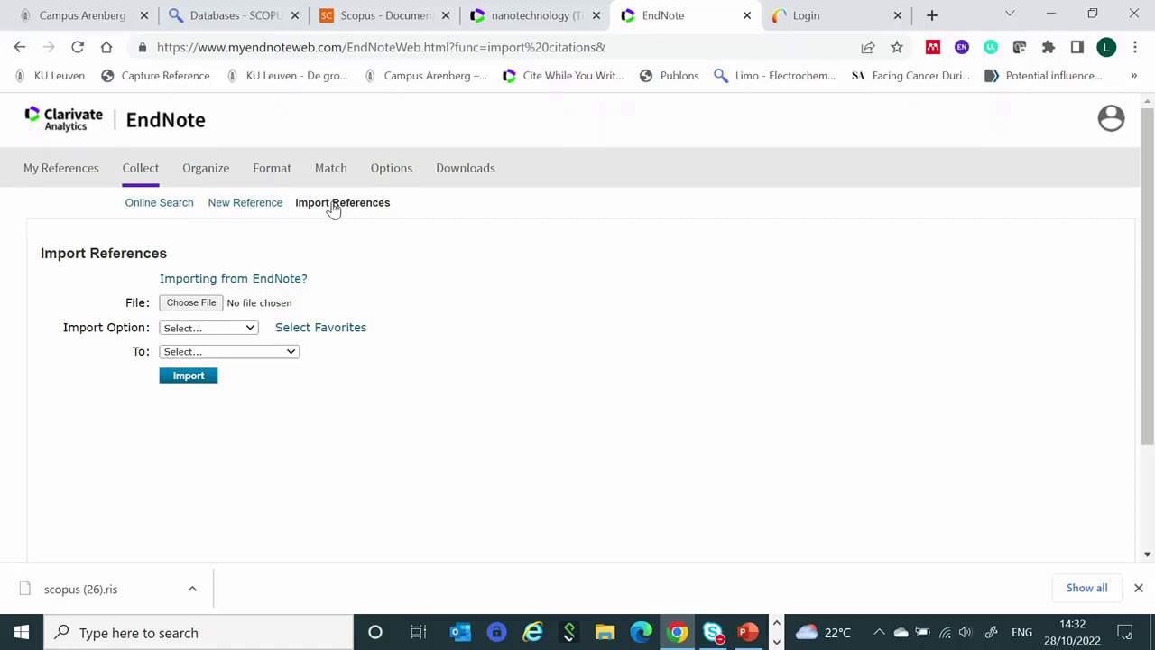
{"action": "left_click", "coordinate": [203, 307]}
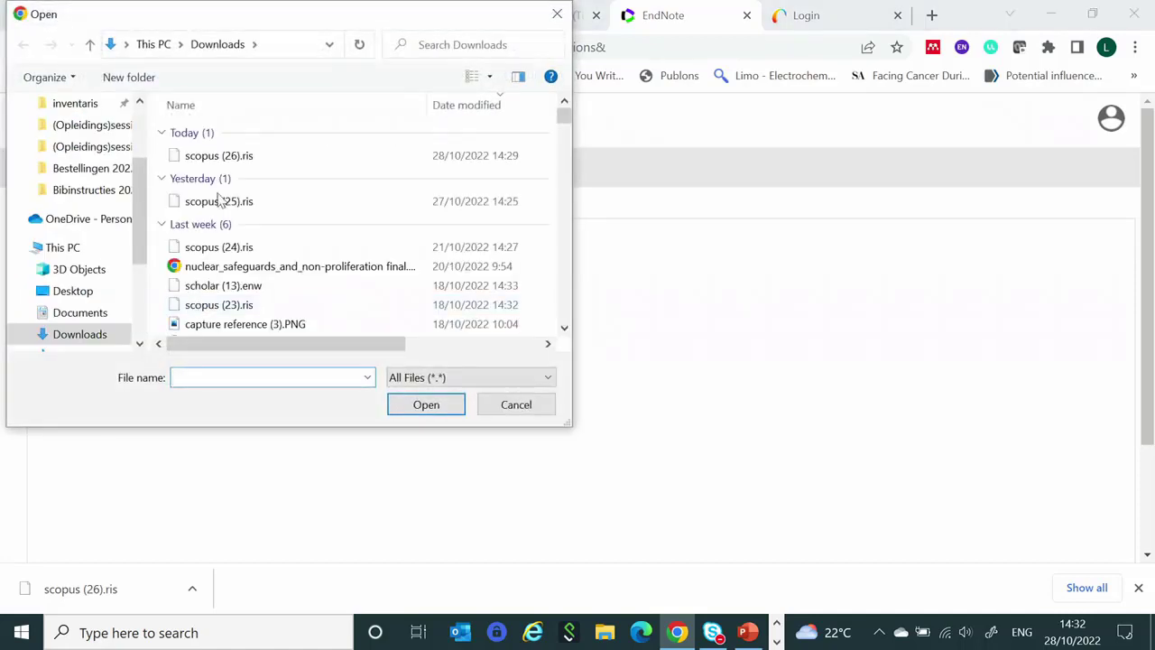
{"action": "double_click", "coordinate": [245, 155]}
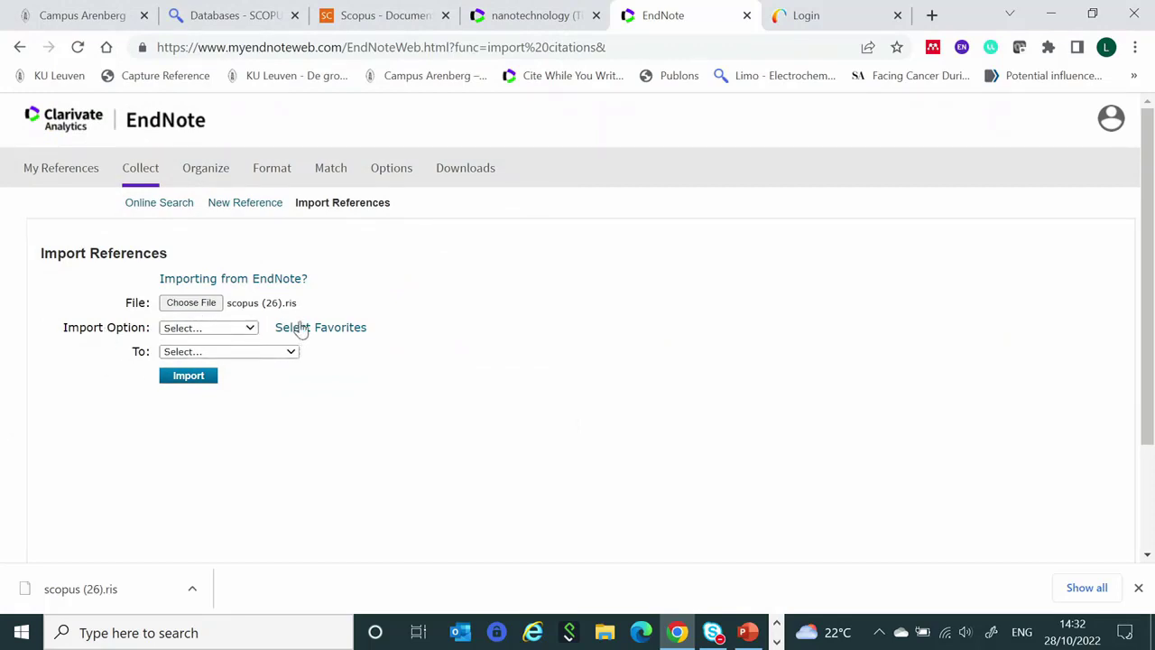
{"action": "left_click", "coordinate": [335, 330]}
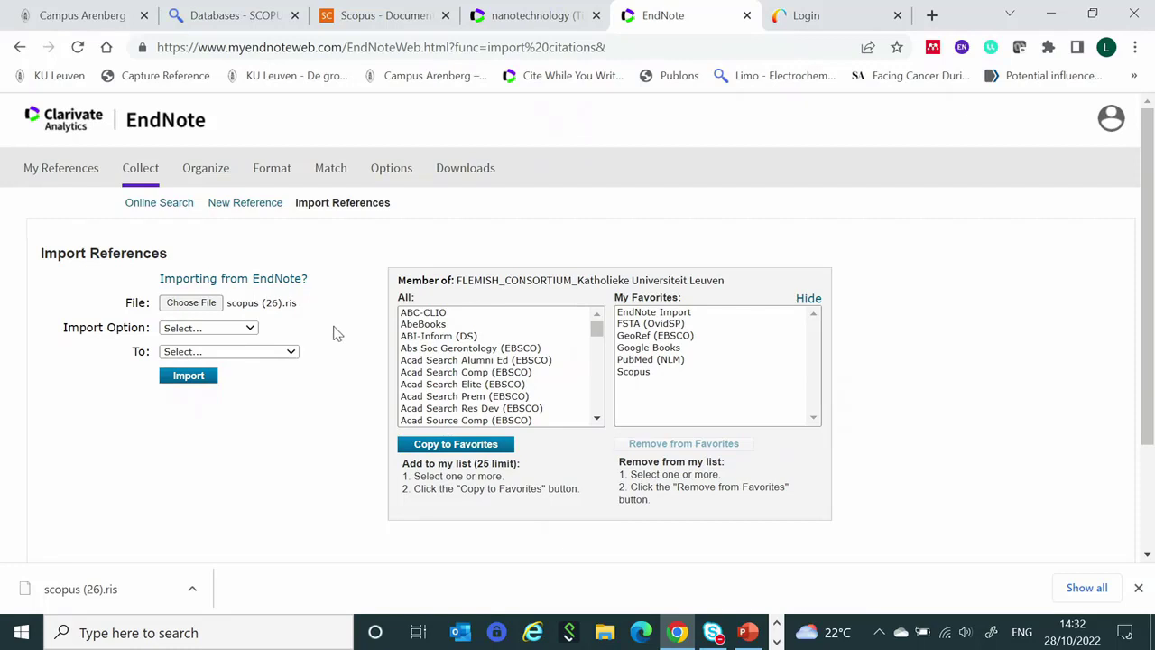
{"action": "left_click", "coordinate": [809, 299]}
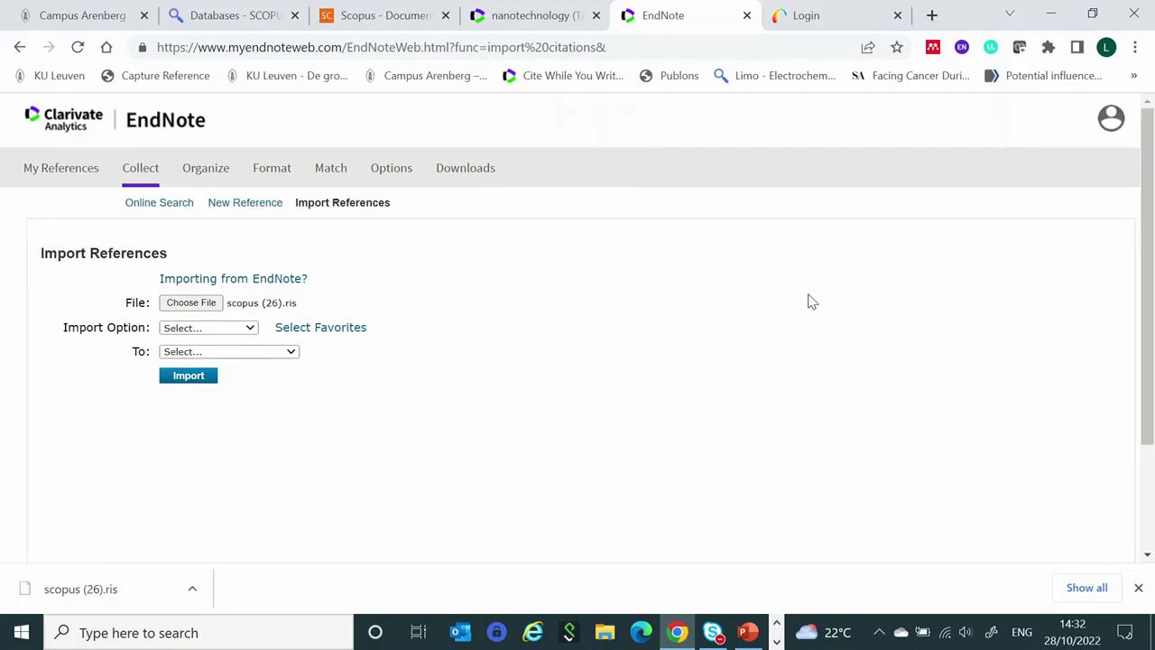
Import the chosen file with the Scopus import option into the climate change group.
{"action": "left_click", "coordinate": [250, 329]}
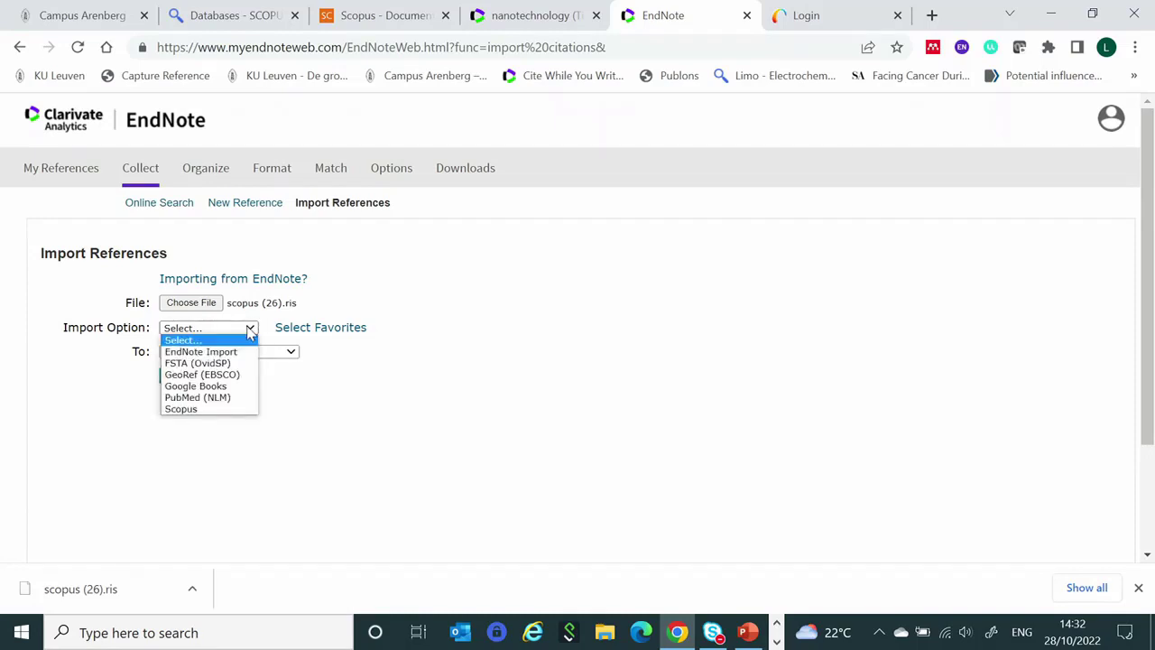
{"action": "left_click", "coordinate": [190, 411]}
{"action": "left_click", "coordinate": [293, 354]}
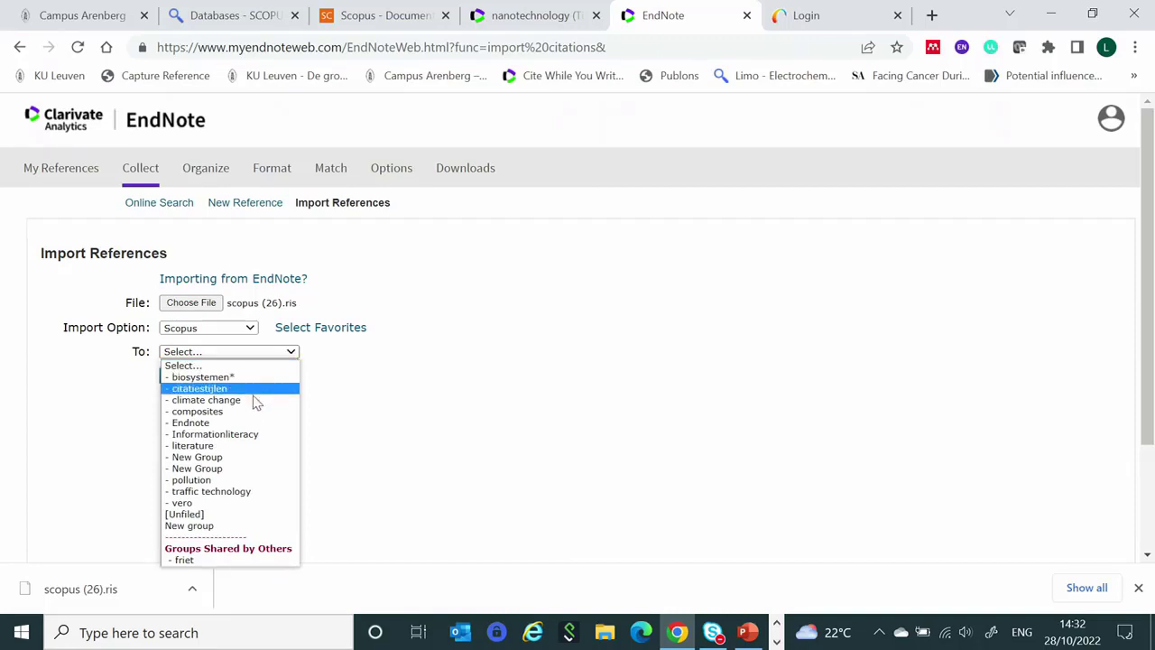
{"action": "left_click", "coordinate": [224, 399]}
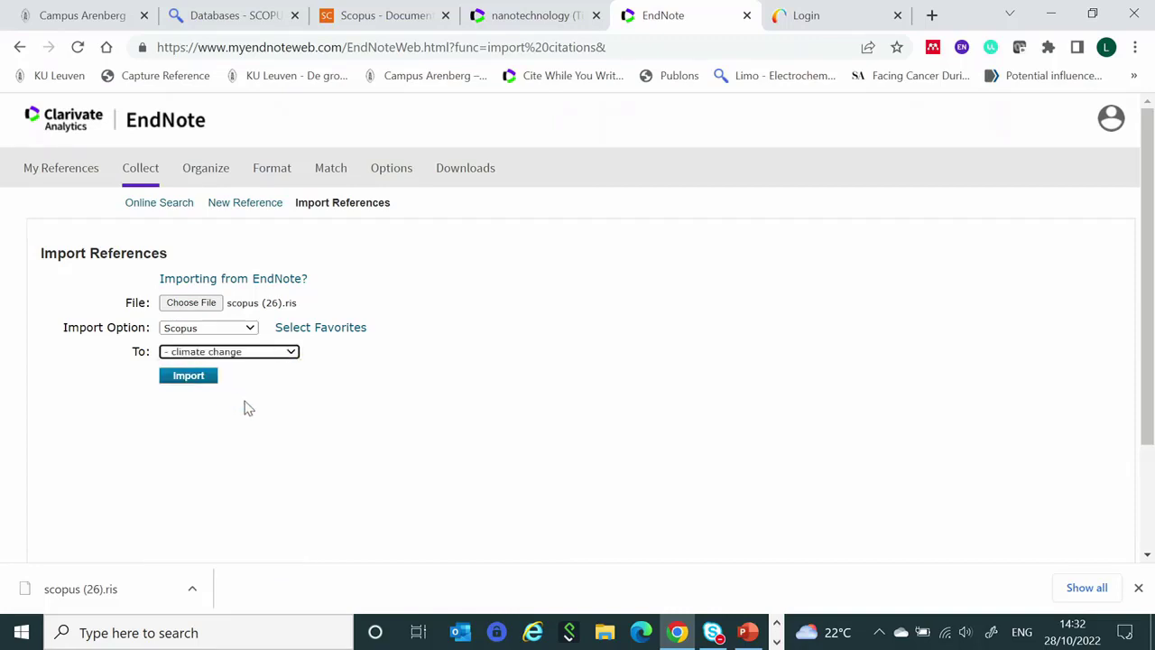
{"action": "left_click", "coordinate": [181, 380]}
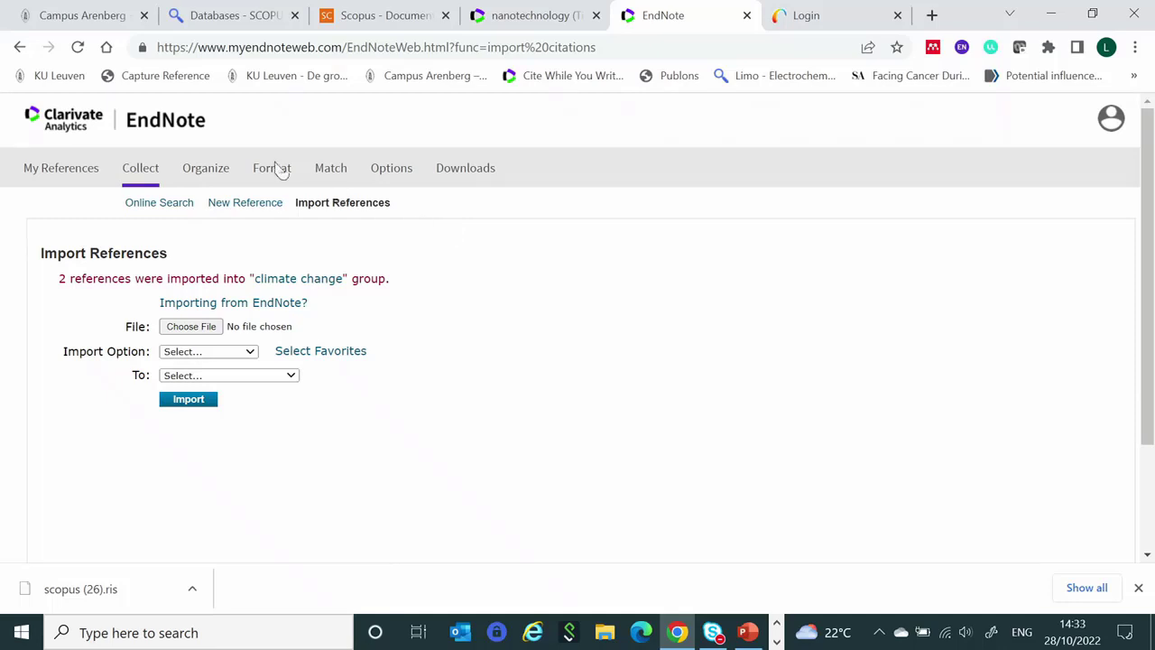
Examine the group list under Manage My Groups and the prompt for naming a new group, without creating one.
{"action": "mouse_move", "coordinate": [202, 171]}
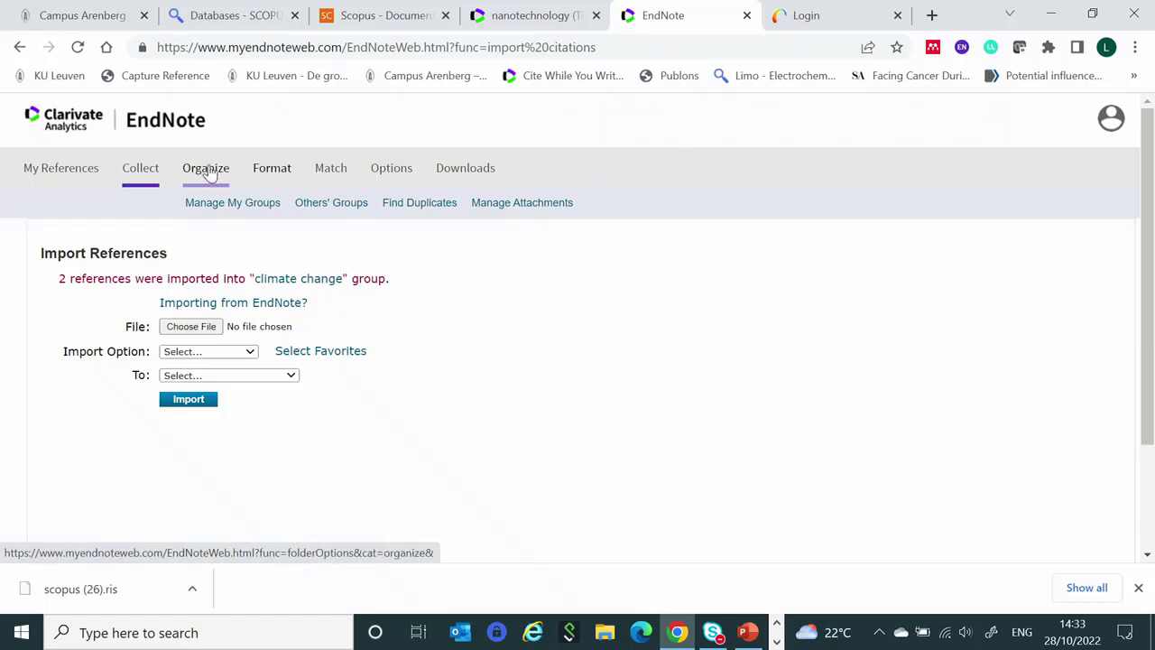
{"action": "left_click", "coordinate": [207, 174]}
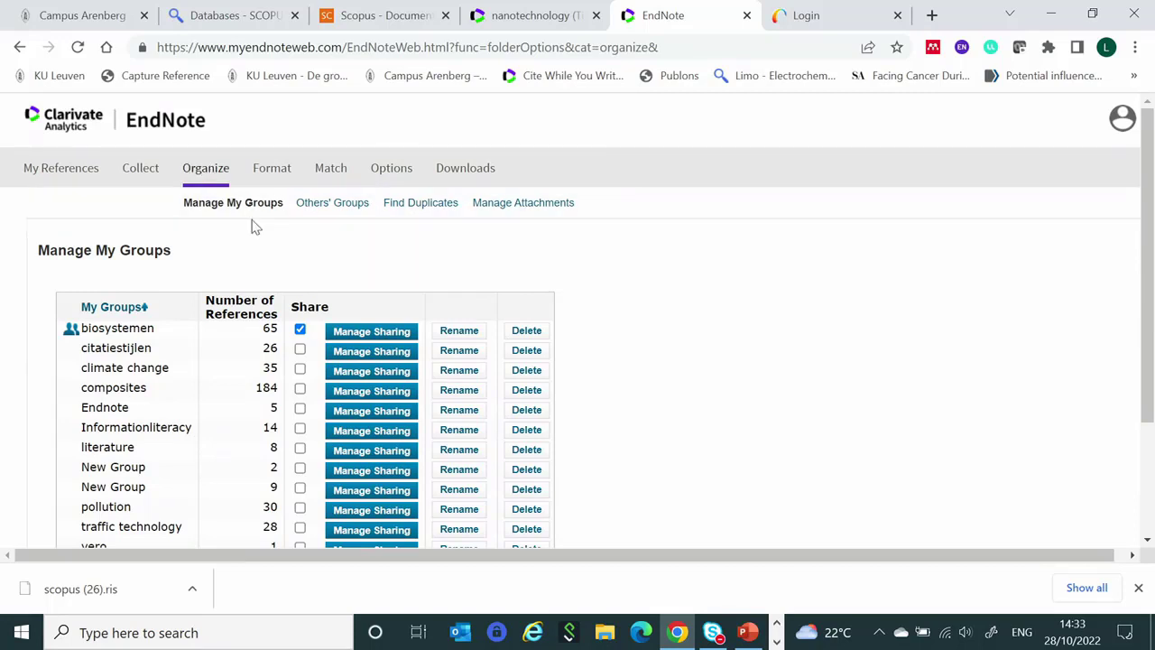
{"action": "scroll", "coordinate": [151, 345], "scroll_direction": "down", "scroll_amount": 2}
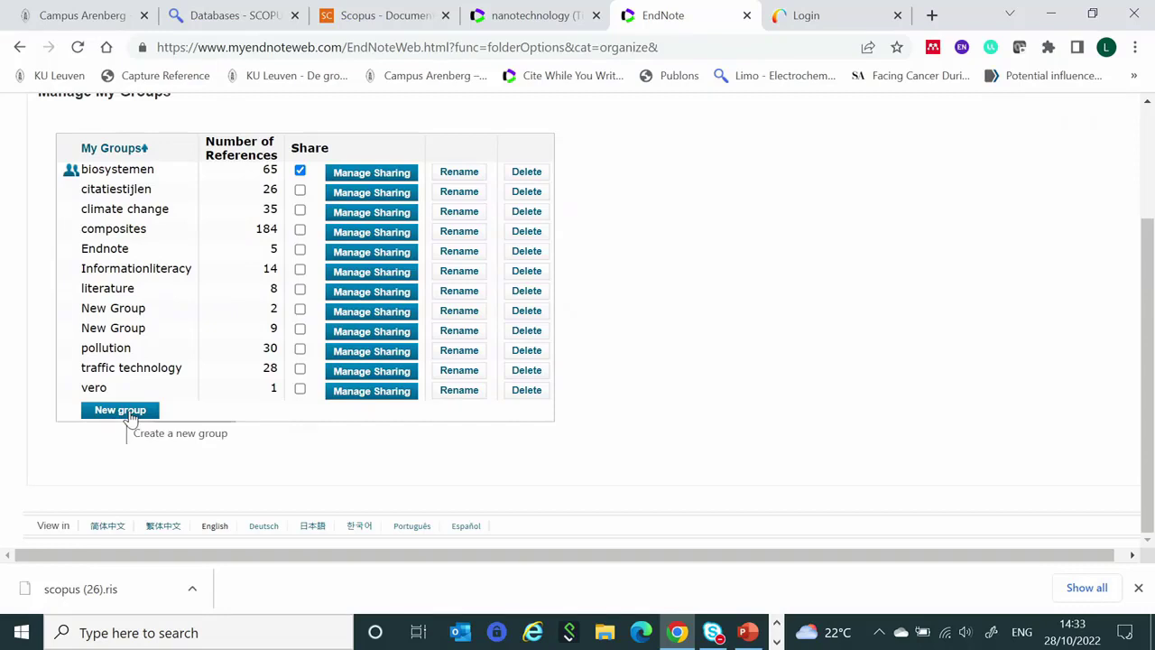
{"action": "left_click", "coordinate": [131, 417]}
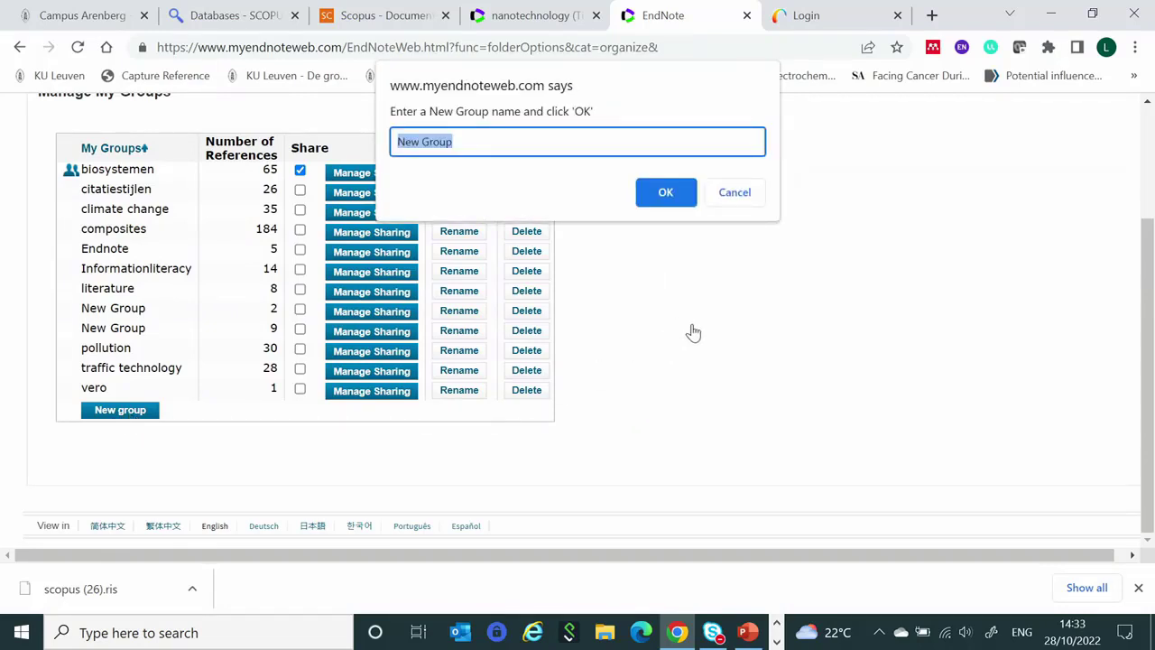
{"action": "left_click", "coordinate": [738, 193]}
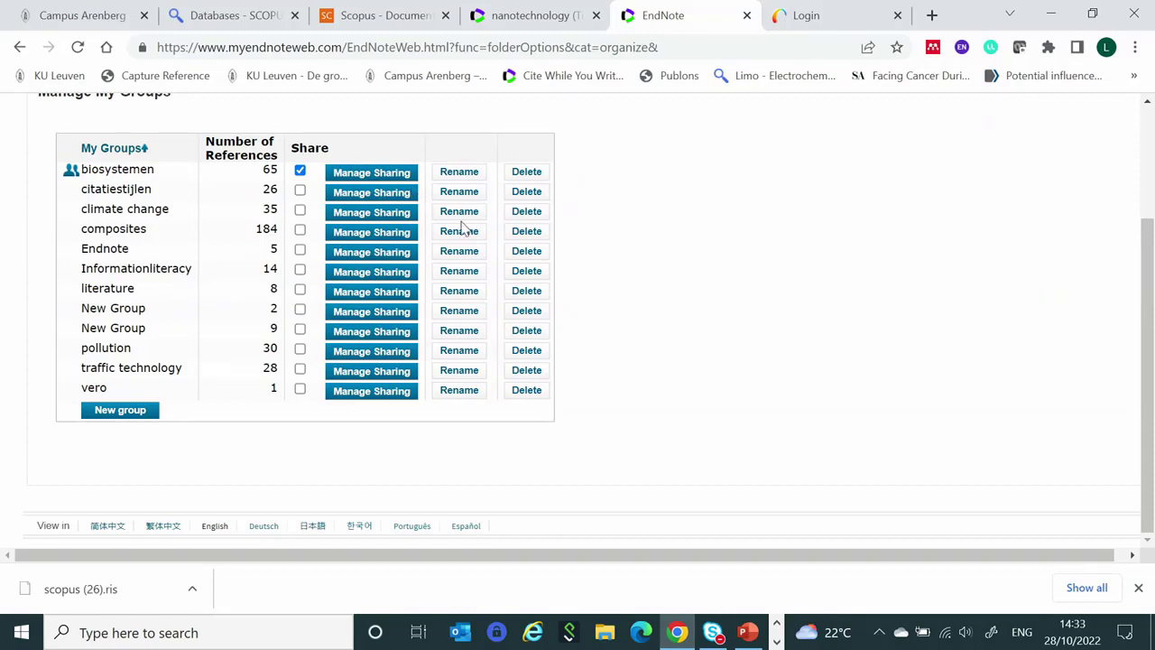
Examine the sharing settings of the citatiestijlen group, trying Read & Write access, and leave without applying them.
{"action": "left_click", "coordinate": [384, 195]}
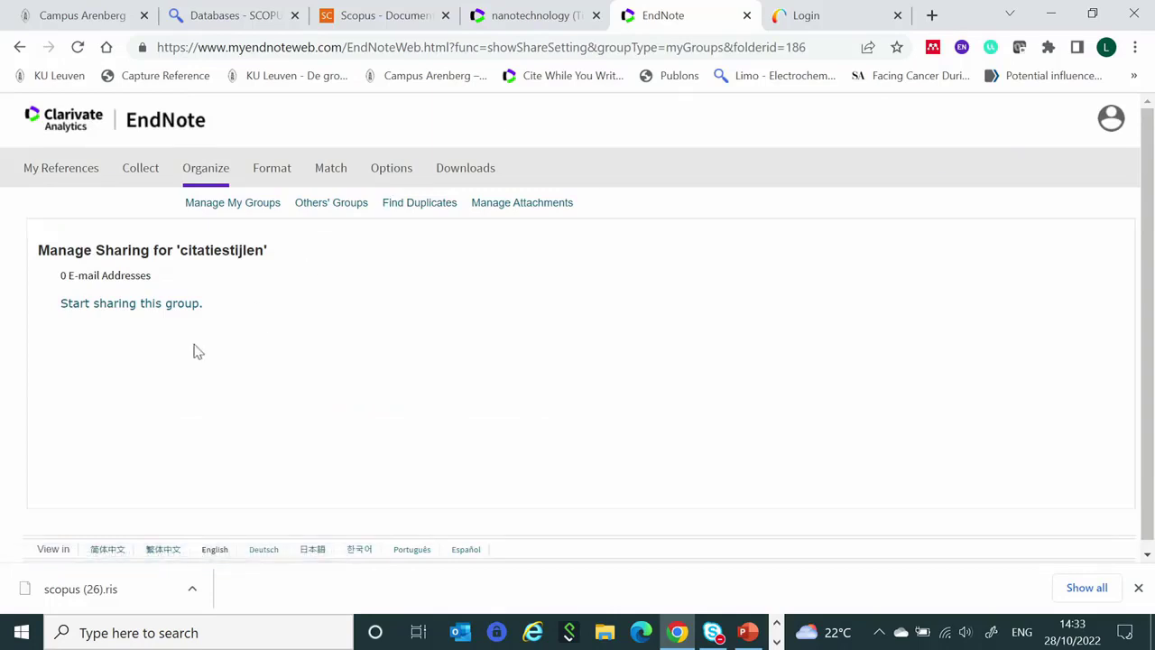
{"action": "left_click", "coordinate": [118, 304]}
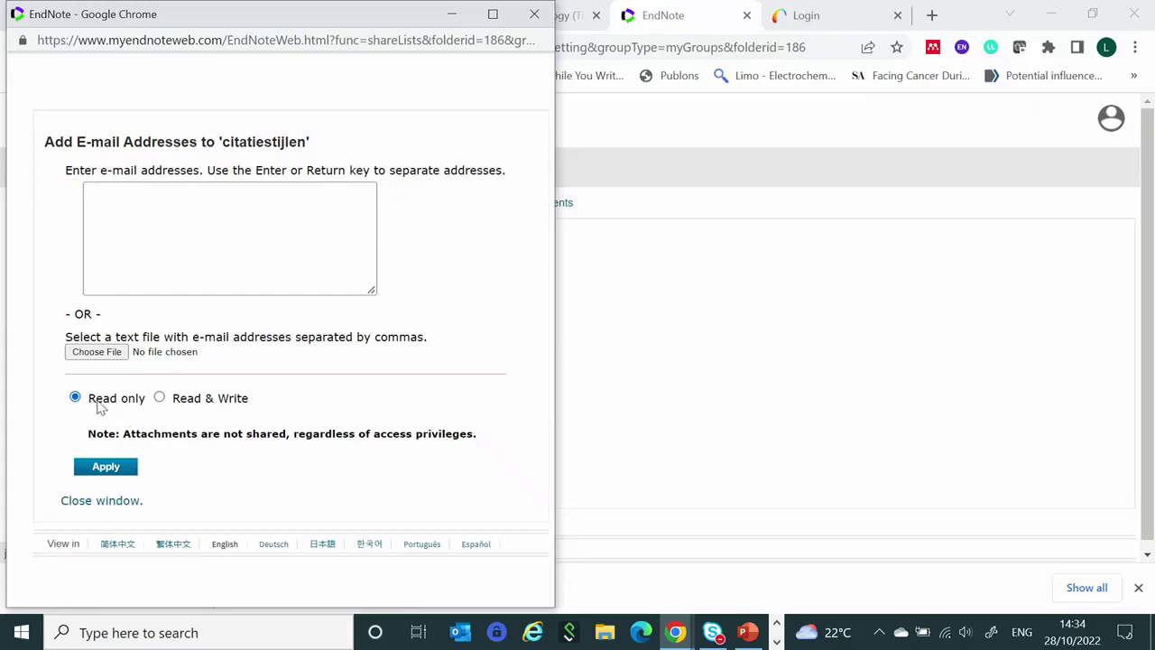
{"action": "left_click", "coordinate": [161, 399]}
{"action": "left_click", "coordinate": [534, 17]}
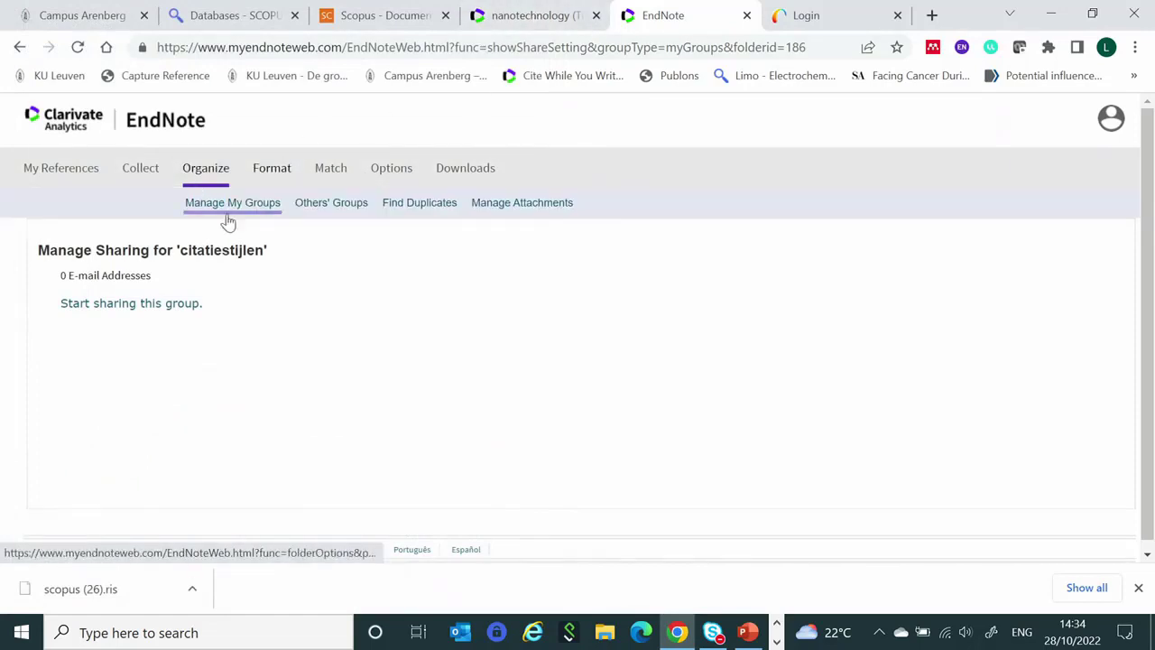
Look through the groups shared by others, the duplicate references and the attachment management overview.
{"action": "left_click", "coordinate": [340, 209]}
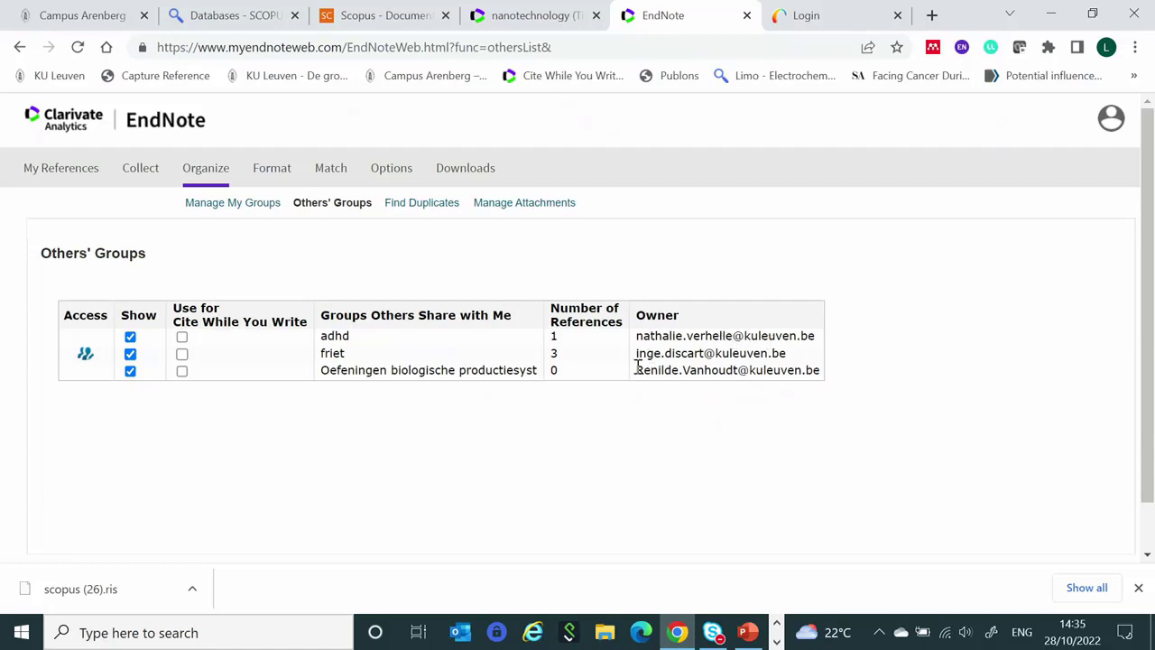
{"action": "left_click", "coordinate": [434, 205]}
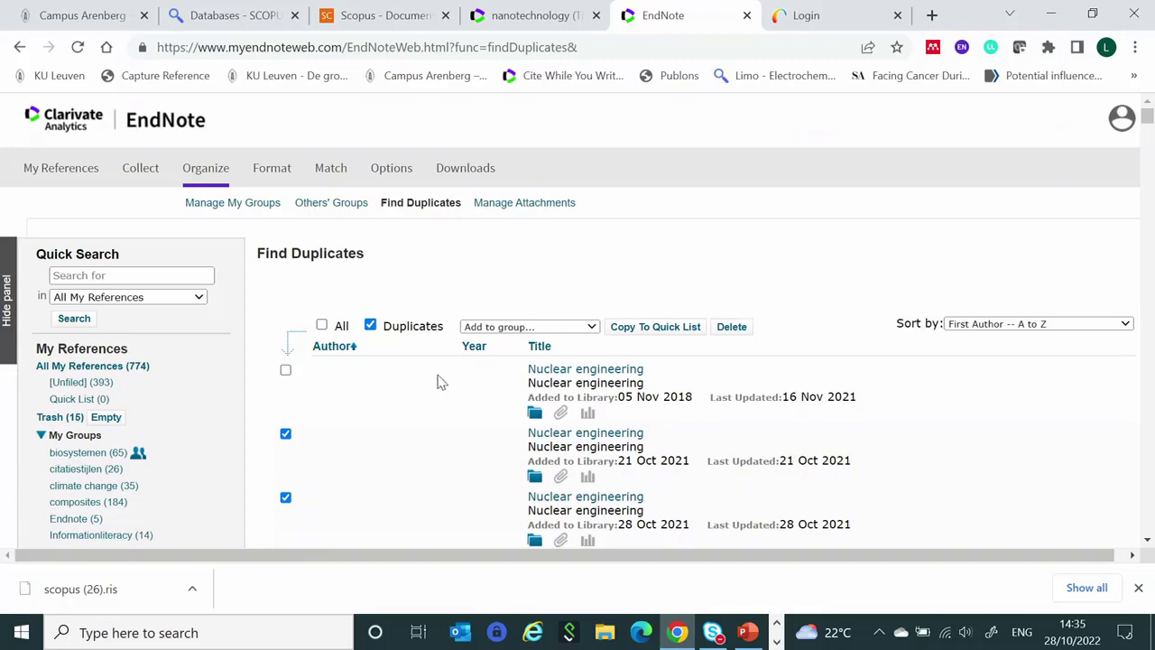
{"action": "left_click", "coordinate": [537, 207]}
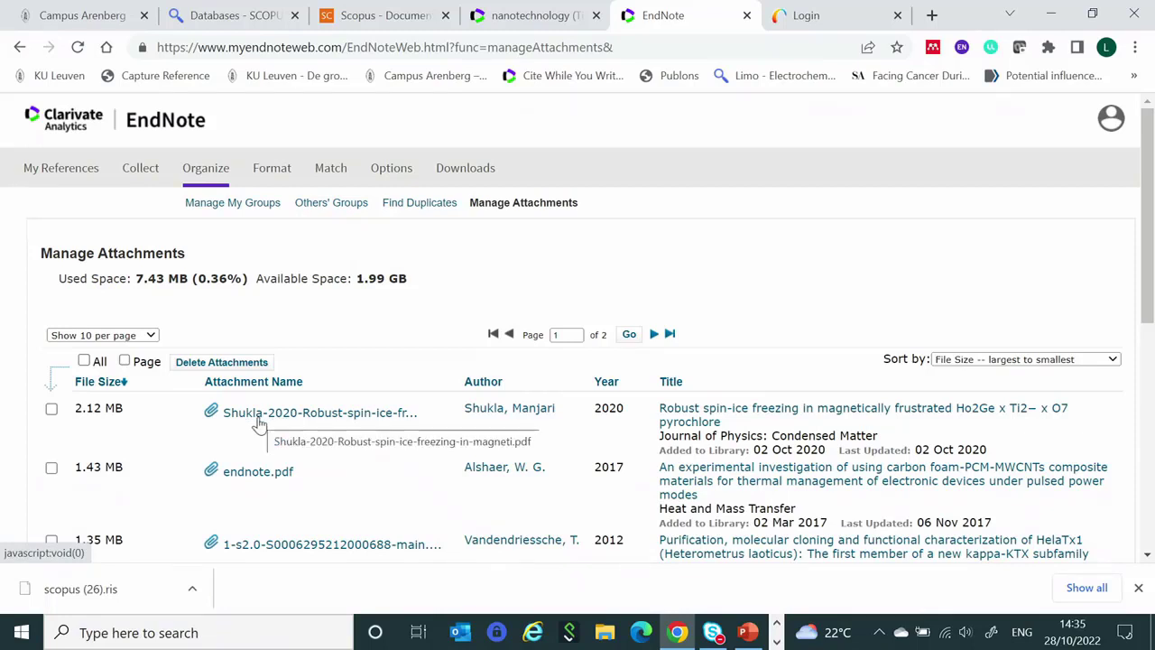
Choose the climate change group as the bibliography's references and look over the available and favorite bibliographic styles.
{"action": "left_click", "coordinate": [270, 172]}
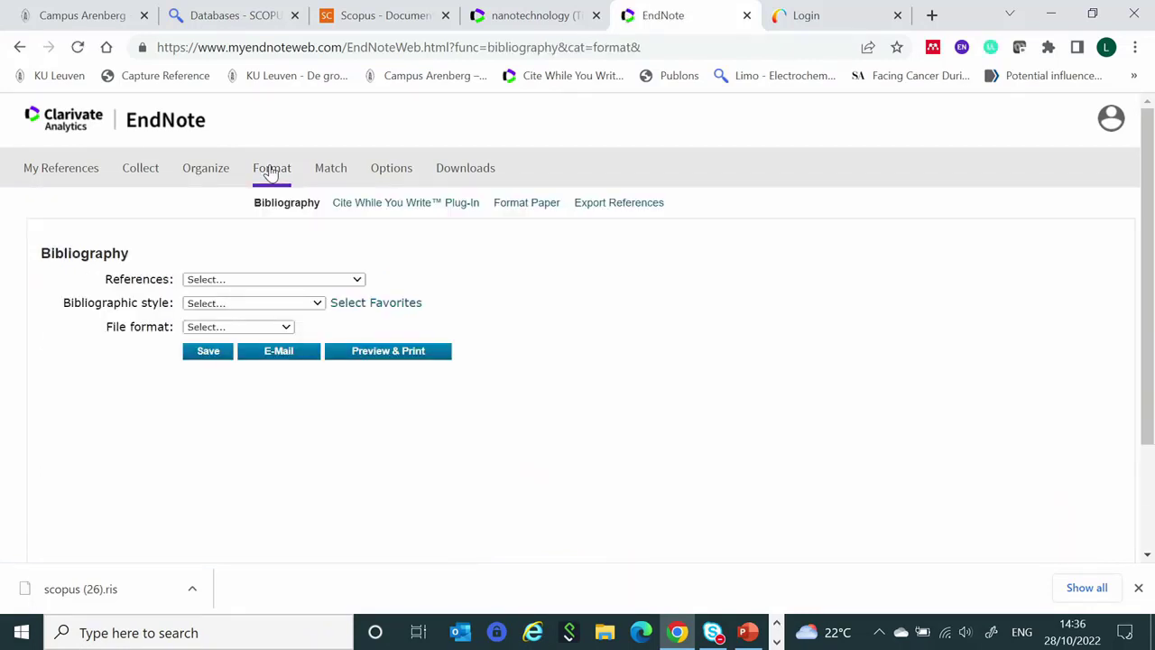
{"action": "left_click", "coordinate": [358, 279]}
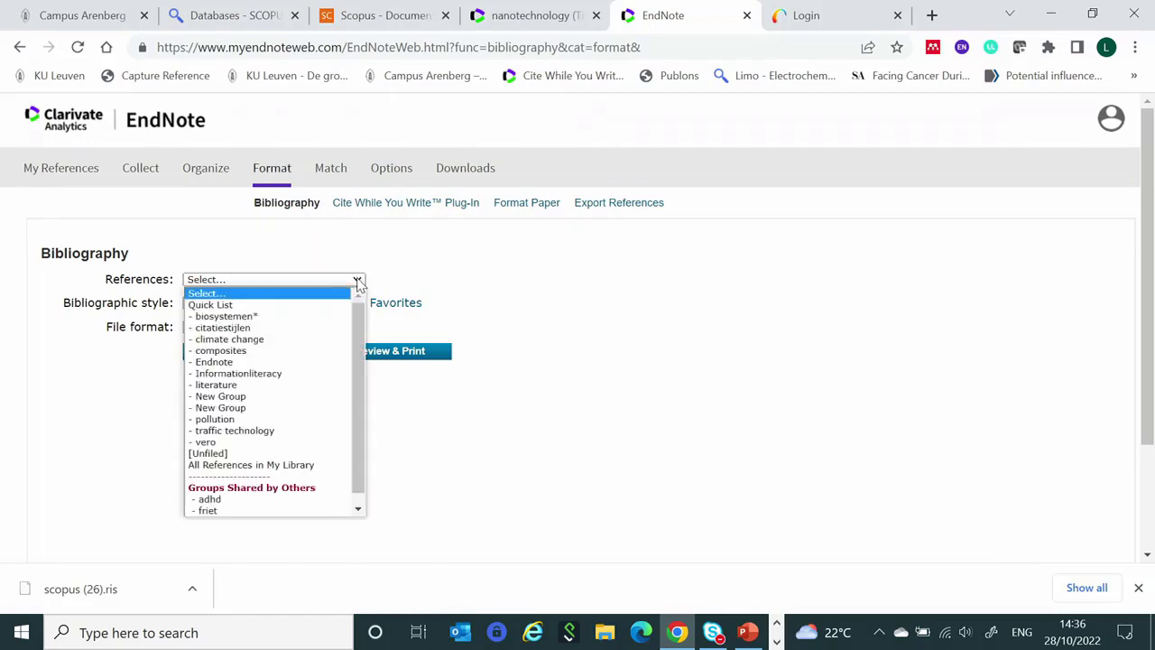
{"action": "left_click", "coordinate": [257, 341]}
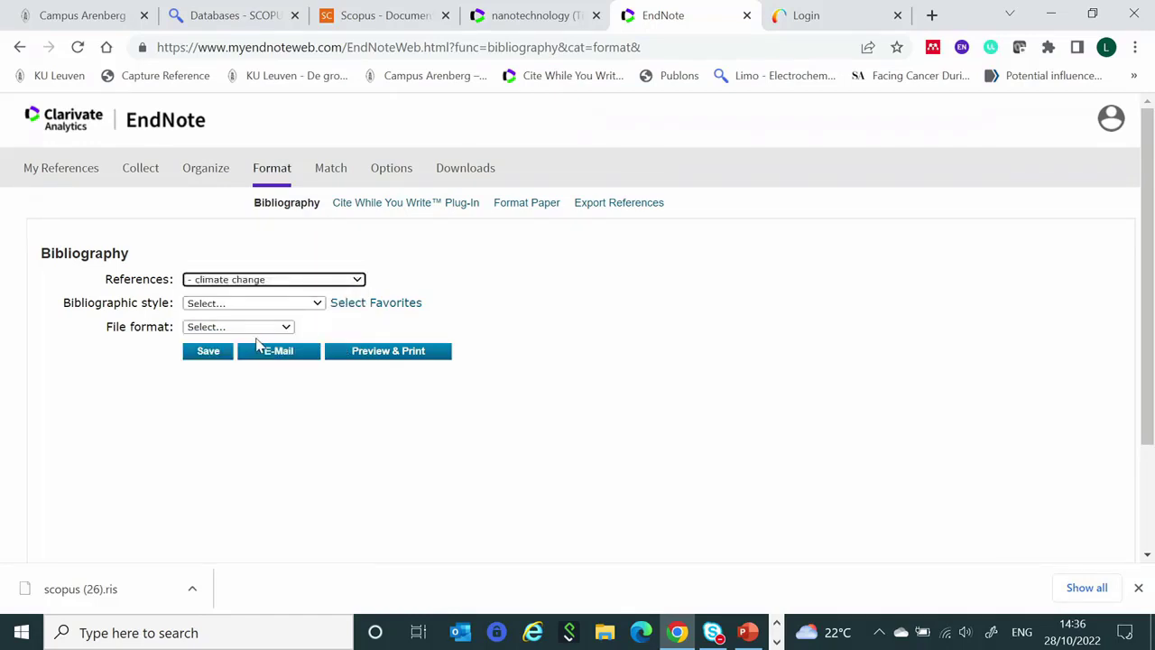
{"action": "left_click", "coordinate": [318, 304]}
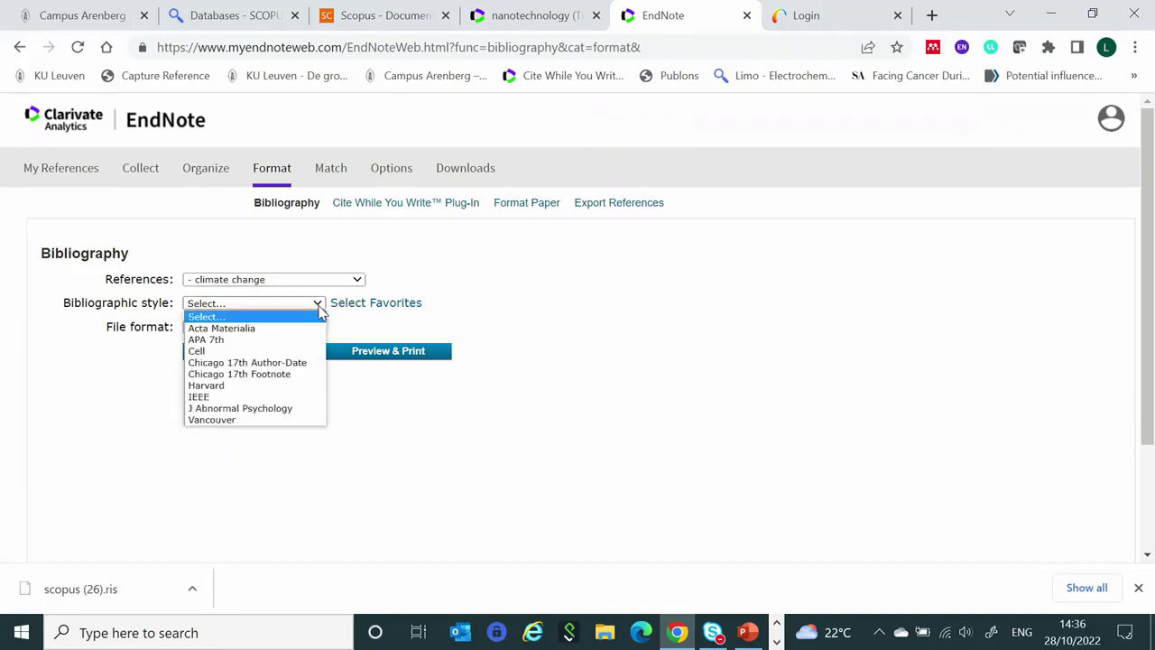
{"action": "left_click", "coordinate": [368, 304]}
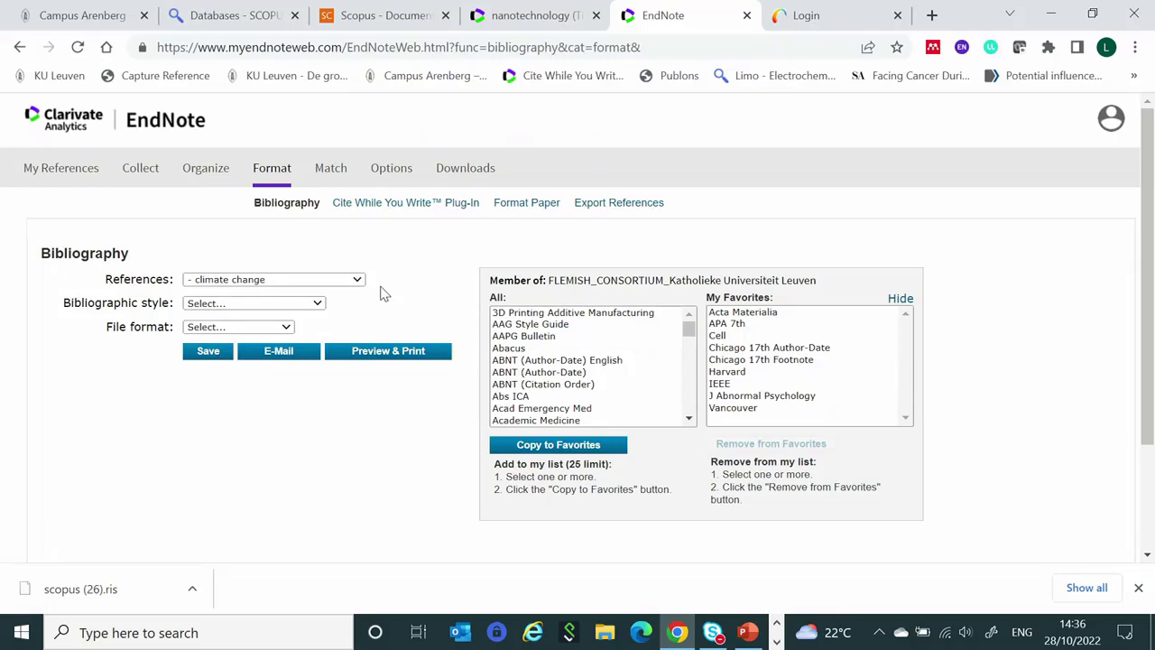
{"action": "left_click", "coordinate": [903, 300]}
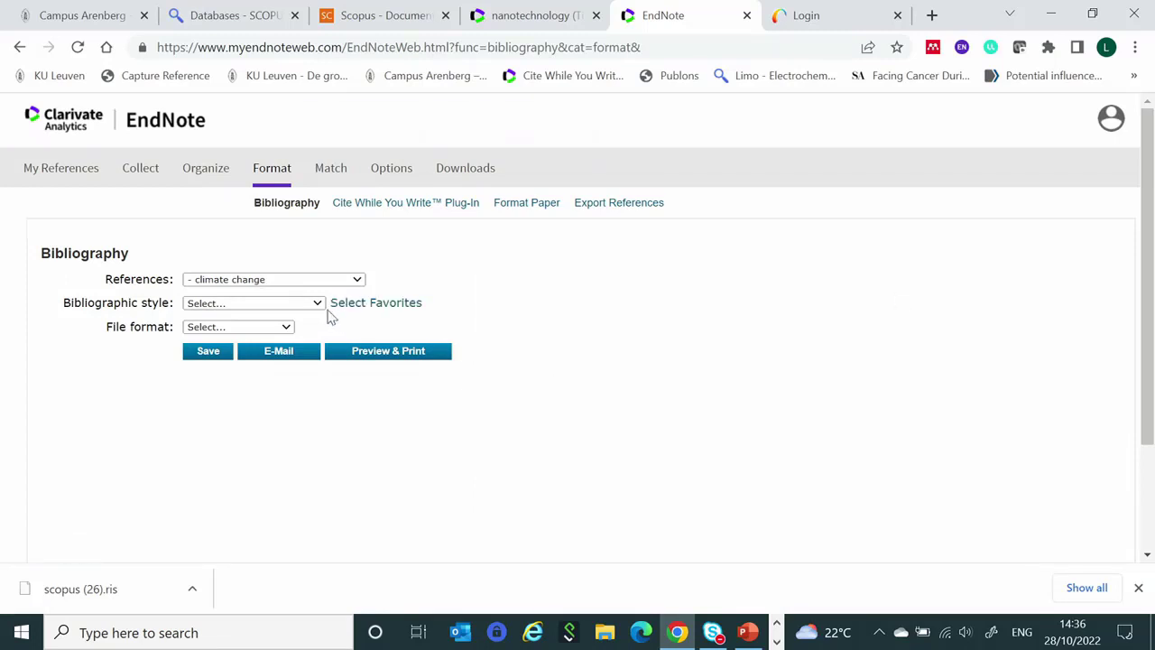
Set the bibliography to IEEE style and TXT (plain text file) format, and preview it for printing.
{"action": "left_click", "coordinate": [317, 304]}
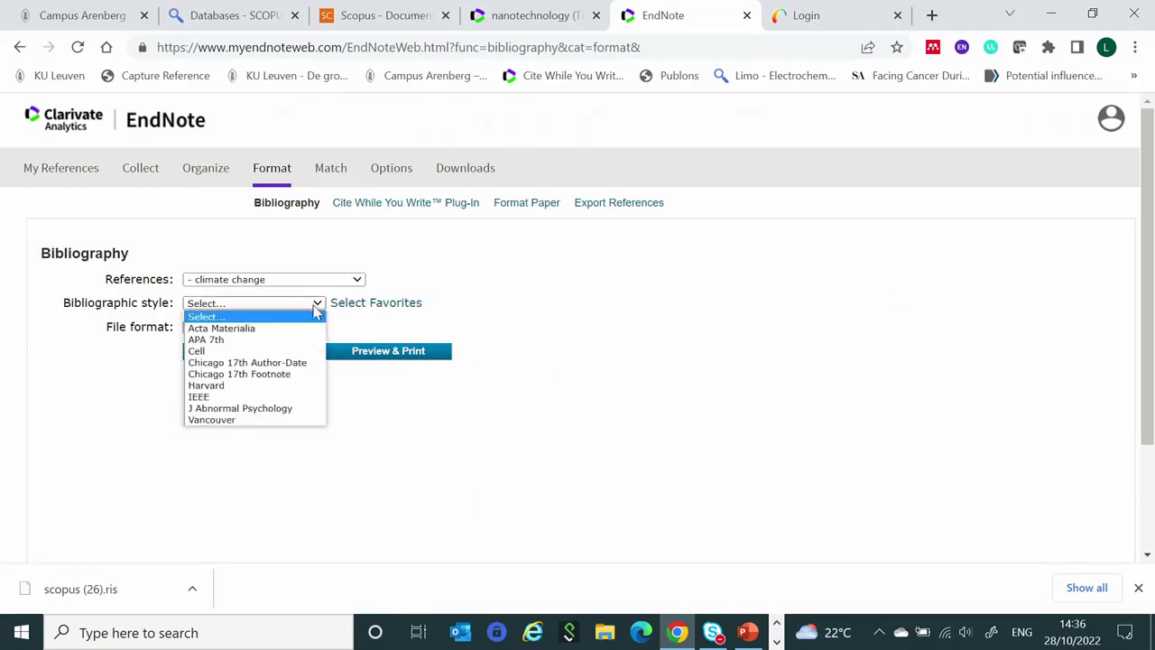
{"action": "left_click", "coordinate": [230, 397]}
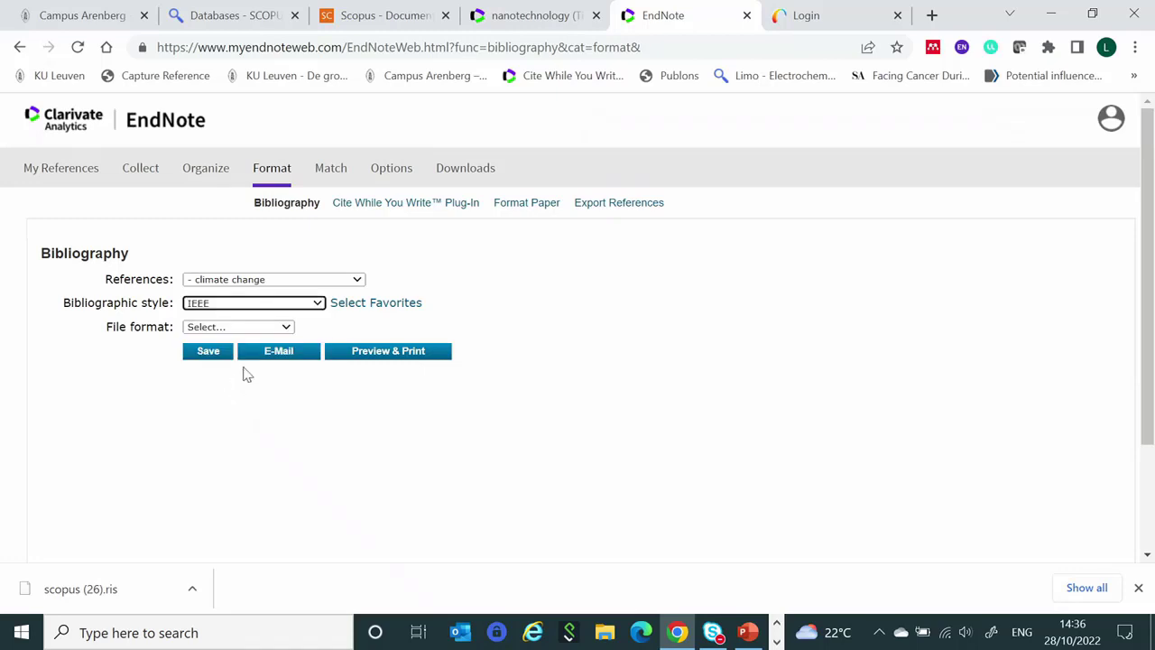
{"action": "left_click", "coordinate": [287, 326]}
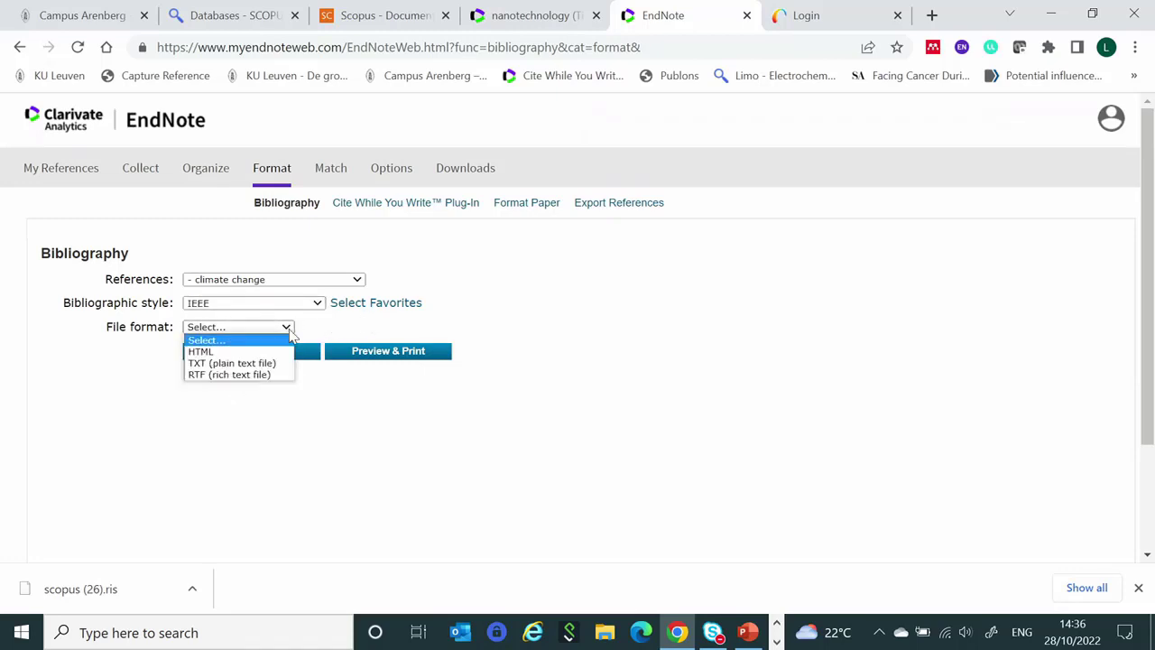
{"action": "left_click", "coordinate": [241, 365]}
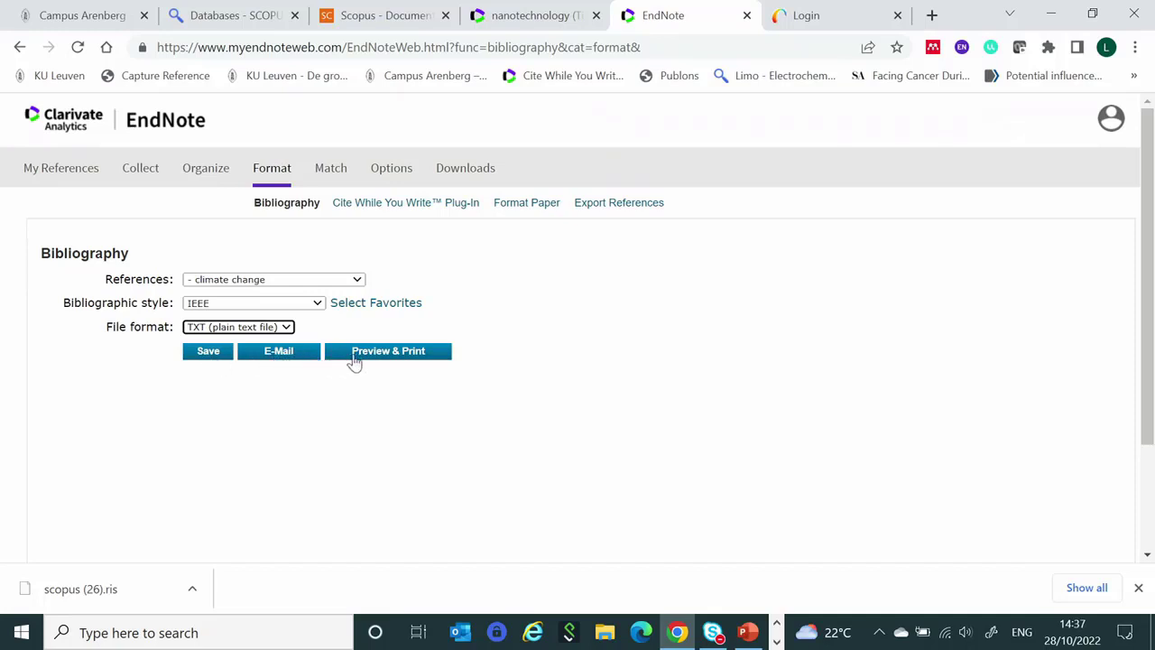
{"action": "left_click", "coordinate": [392, 354]}
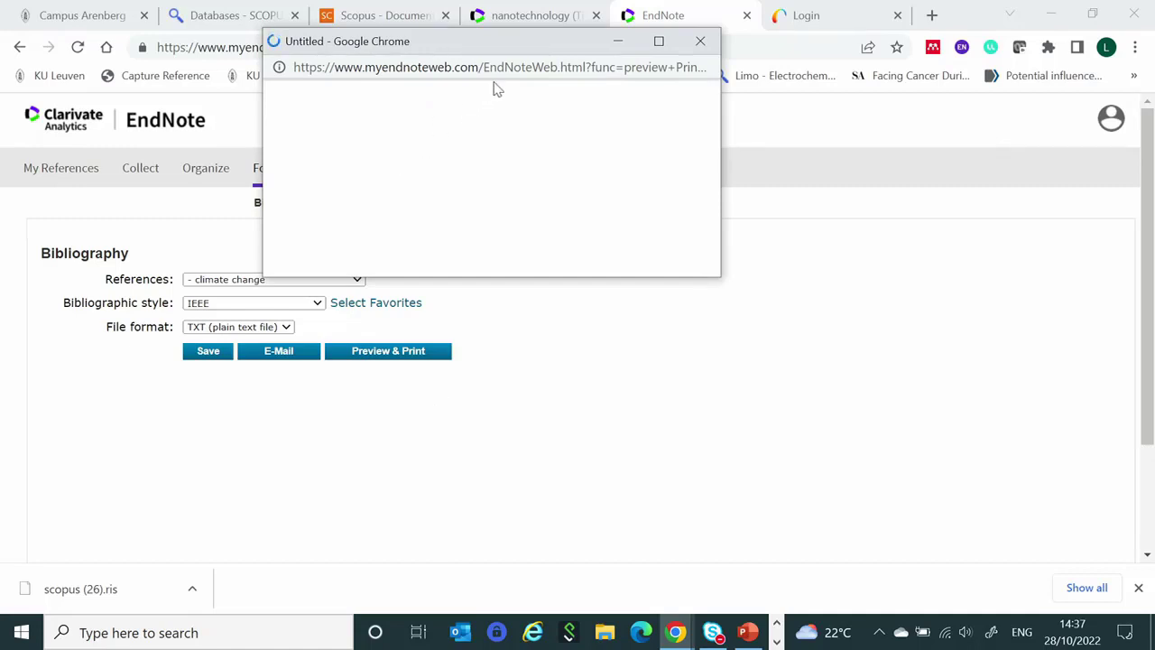
{"action": "left_click", "coordinate": [702, 43]}
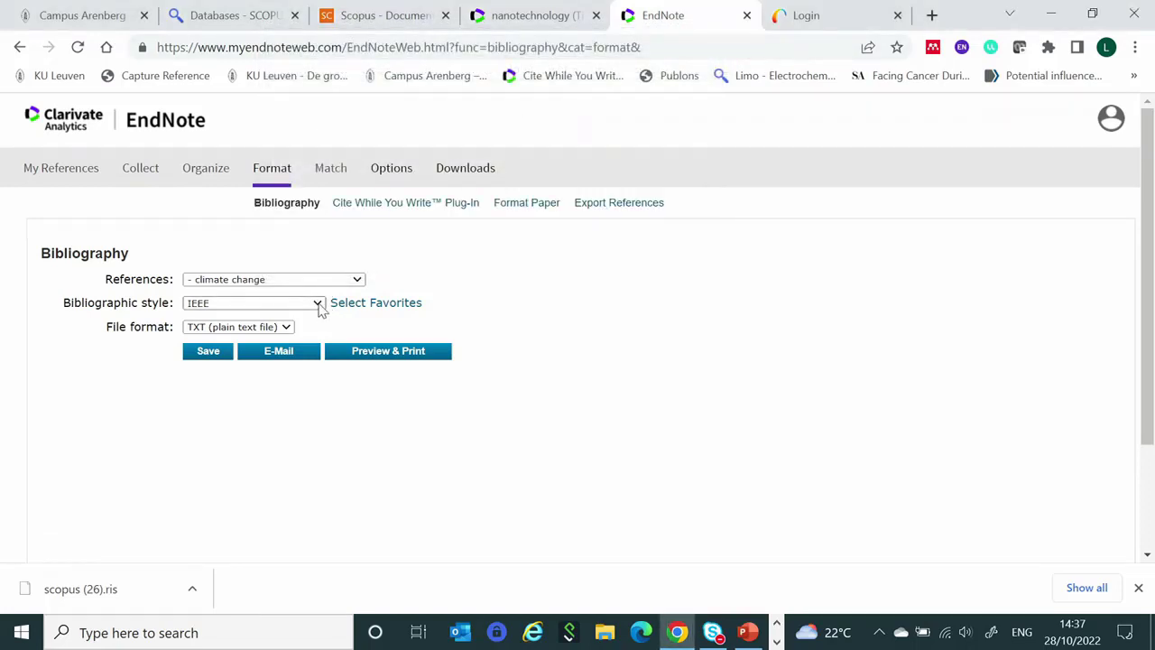
Change the bibliographic style to Harvard, keep the TXT (plain text file) format, and preview the bibliography for printing.
{"action": "left_click", "coordinate": [318, 304]}
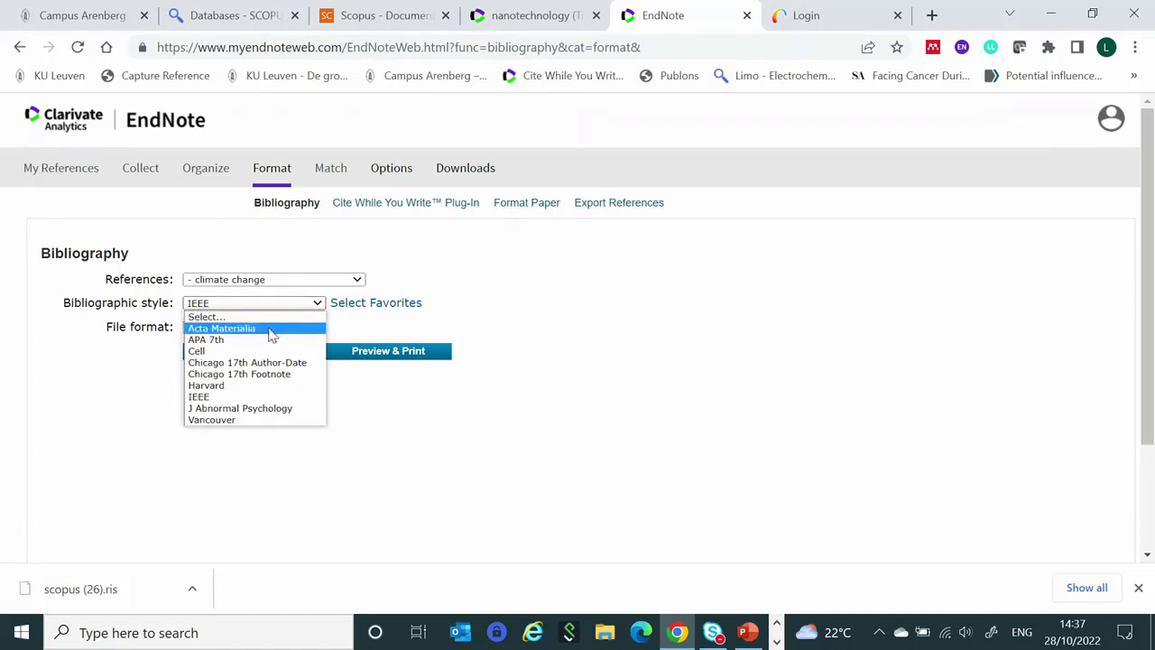
{"action": "left_click", "coordinate": [242, 388]}
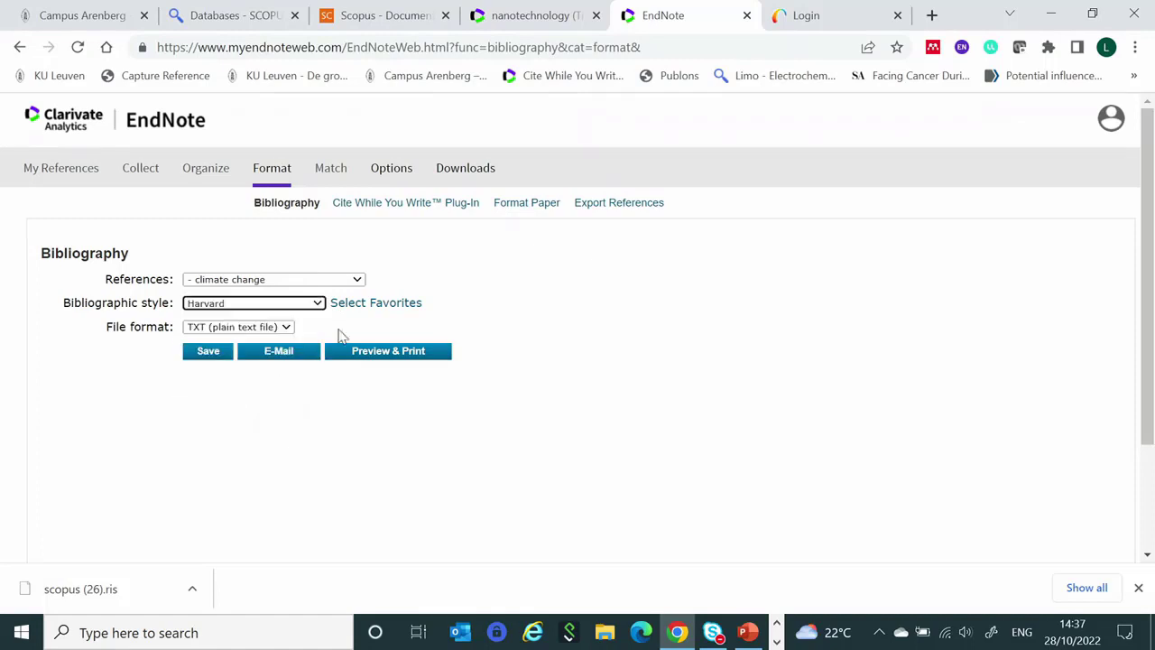
{"action": "left_click", "coordinate": [394, 359]}
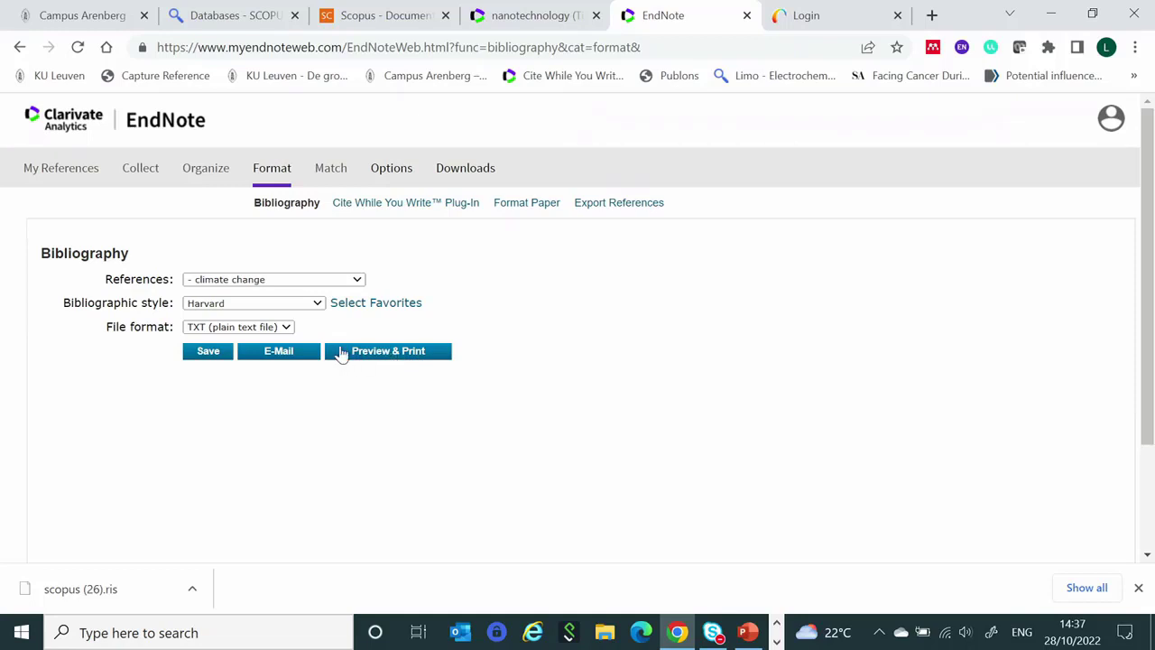
{"action": "left_click", "coordinate": [290, 332]}
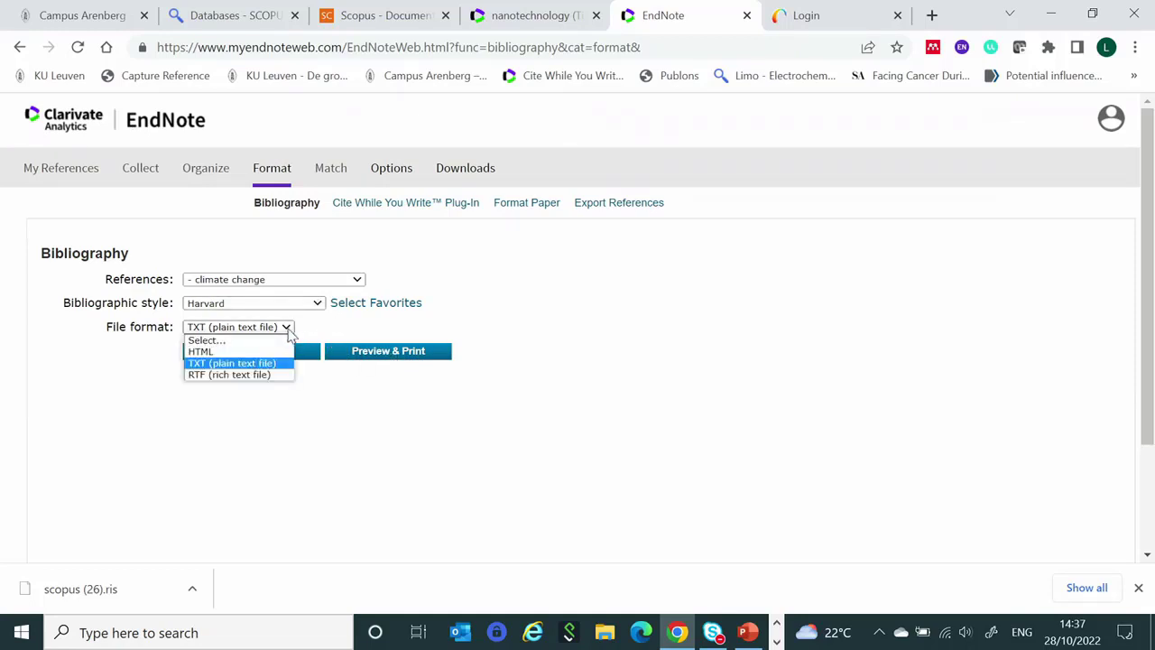
{"action": "left_click", "coordinate": [236, 362]}
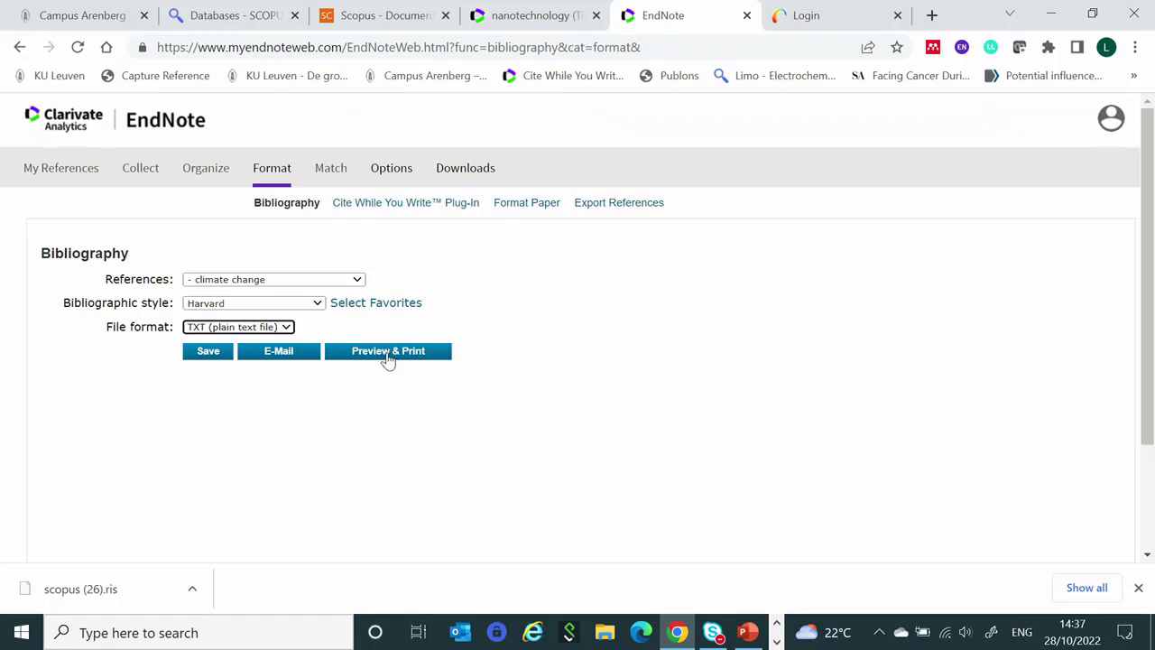
{"action": "left_click", "coordinate": [387, 358]}
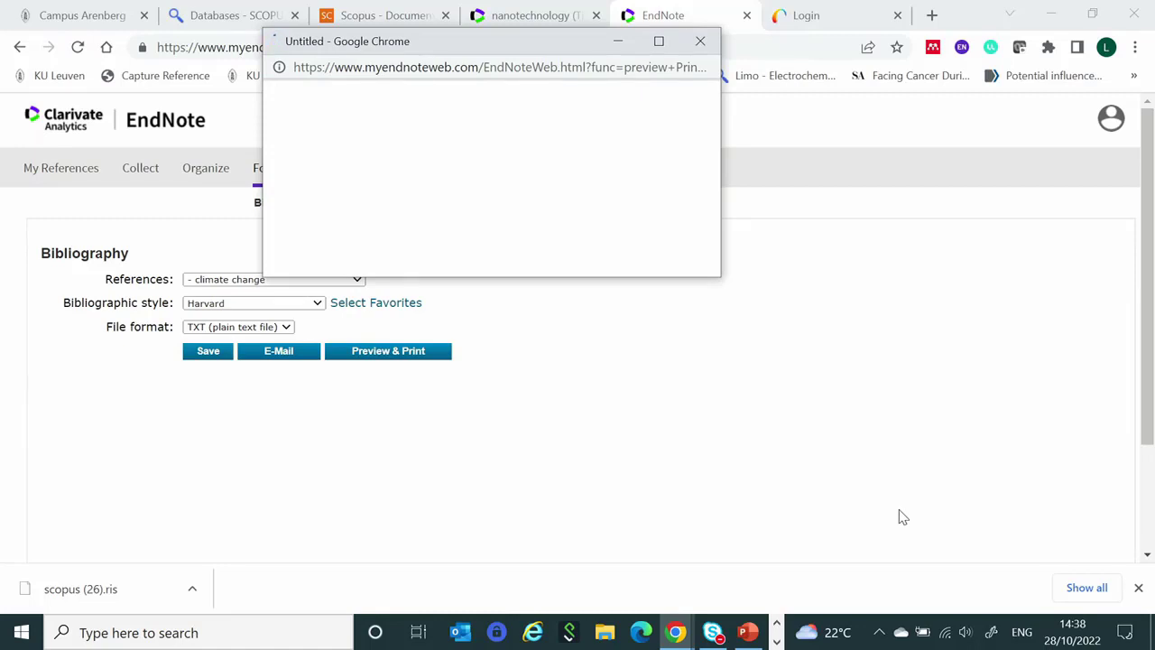
{"action": "left_click", "coordinate": [621, 46]}
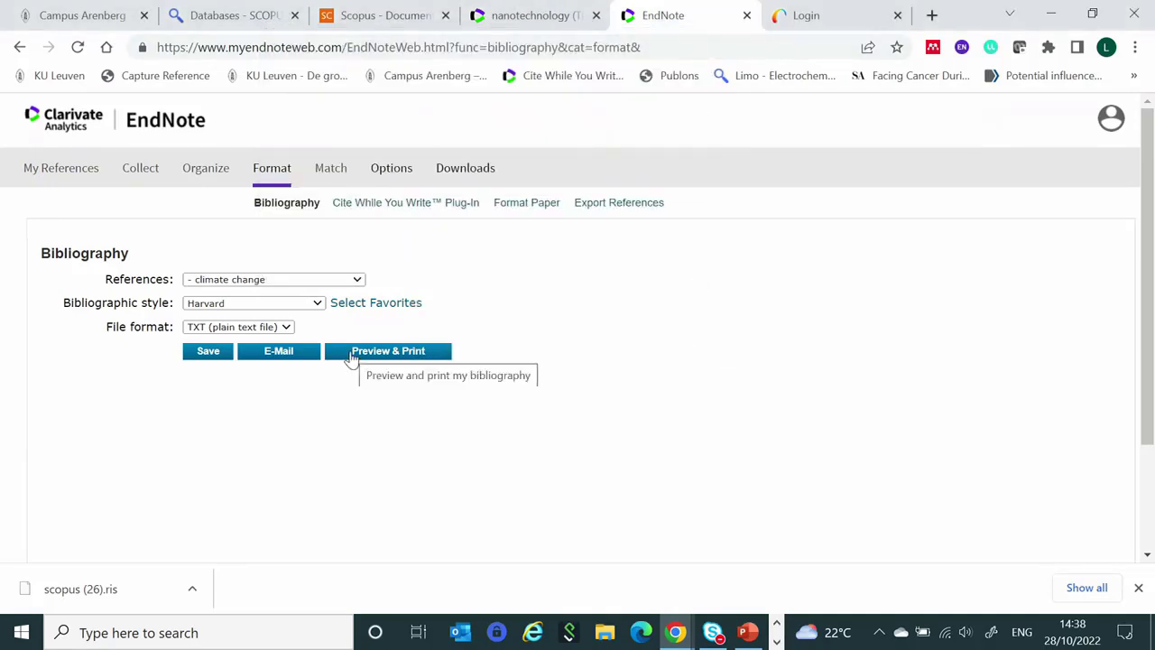
Request the Format Paper page, and switch to the blank Word document, maximized, to enable its blocked macro content.
{"action": "left_click", "coordinate": [532, 206]}
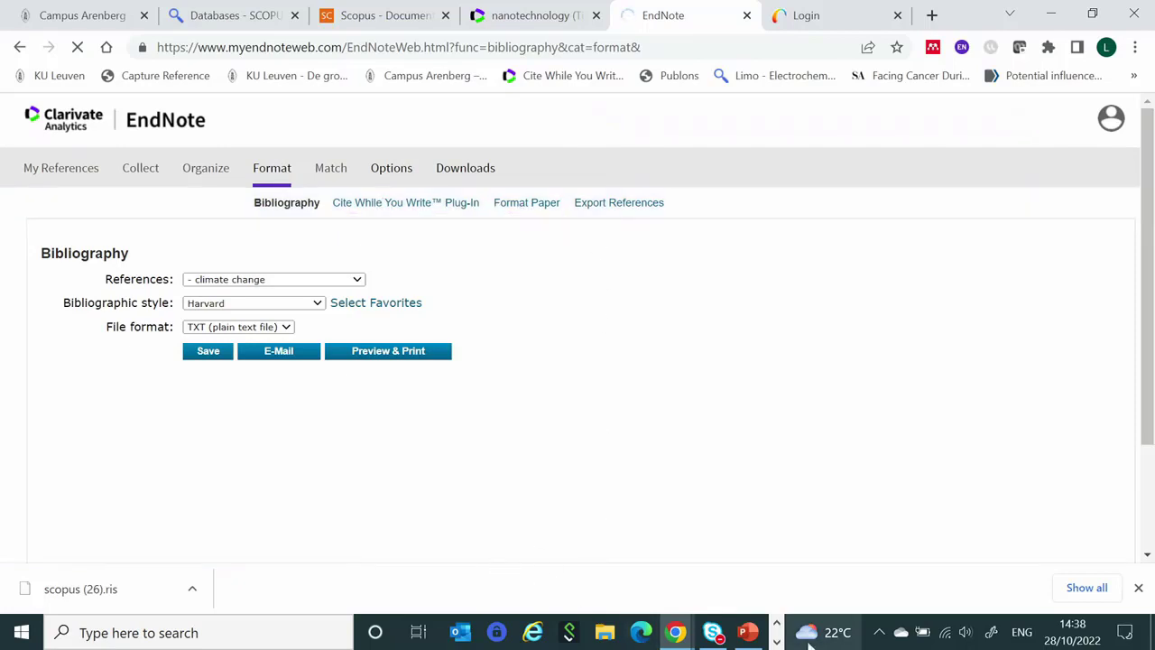
{"action": "left_click", "coordinate": [776, 643]}
{"action": "left_click", "coordinate": [776, 642]}
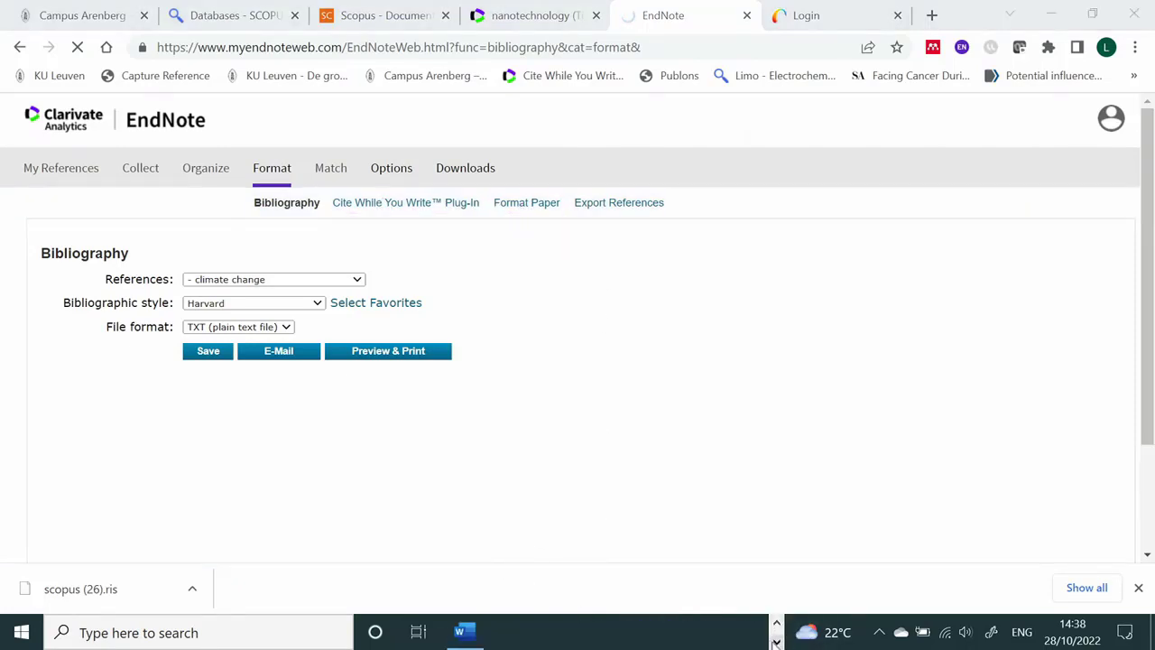
{"action": "left_click", "coordinate": [467, 637]}
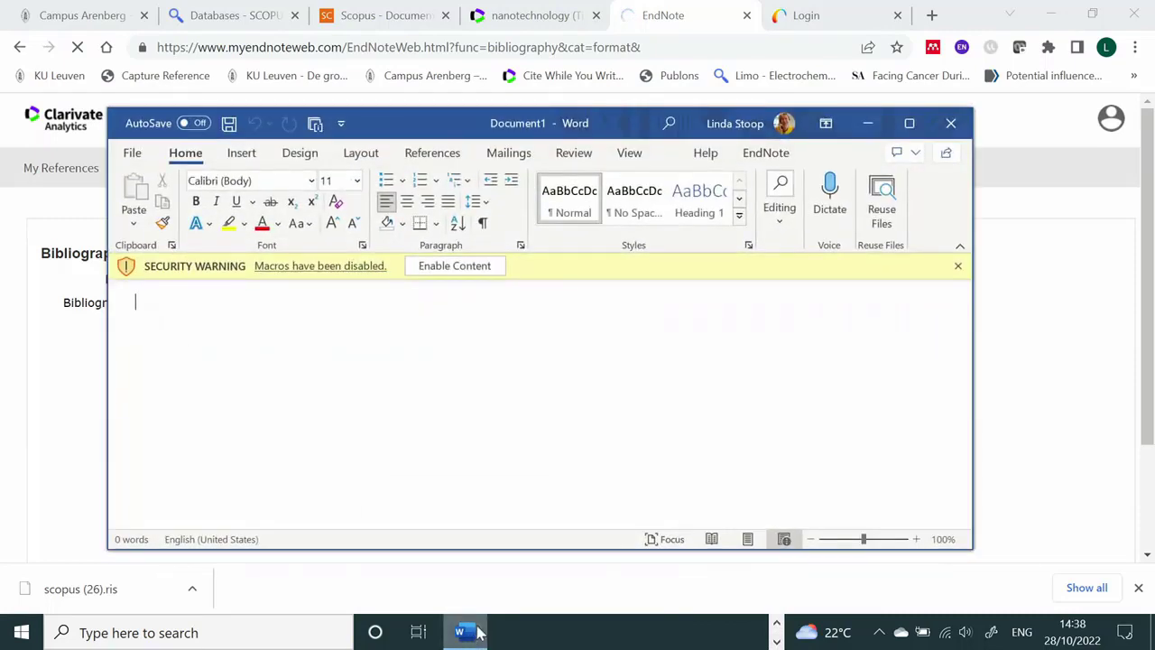
{"action": "left_click", "coordinate": [910, 124]}
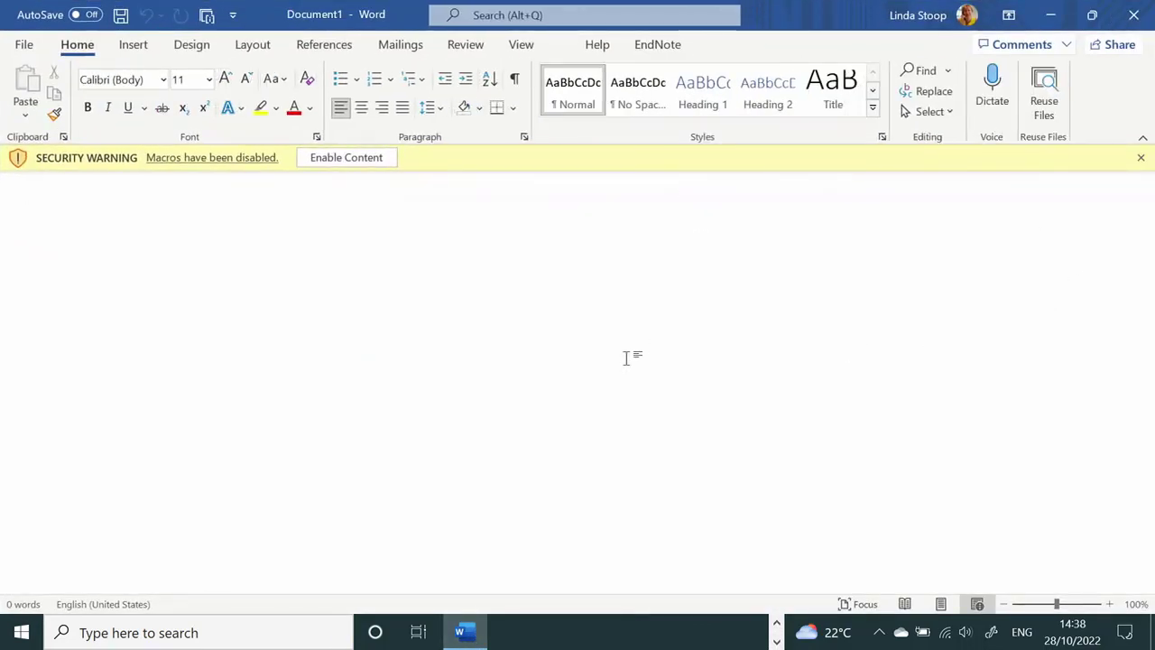
{"action": "left_click", "coordinate": [365, 163]}
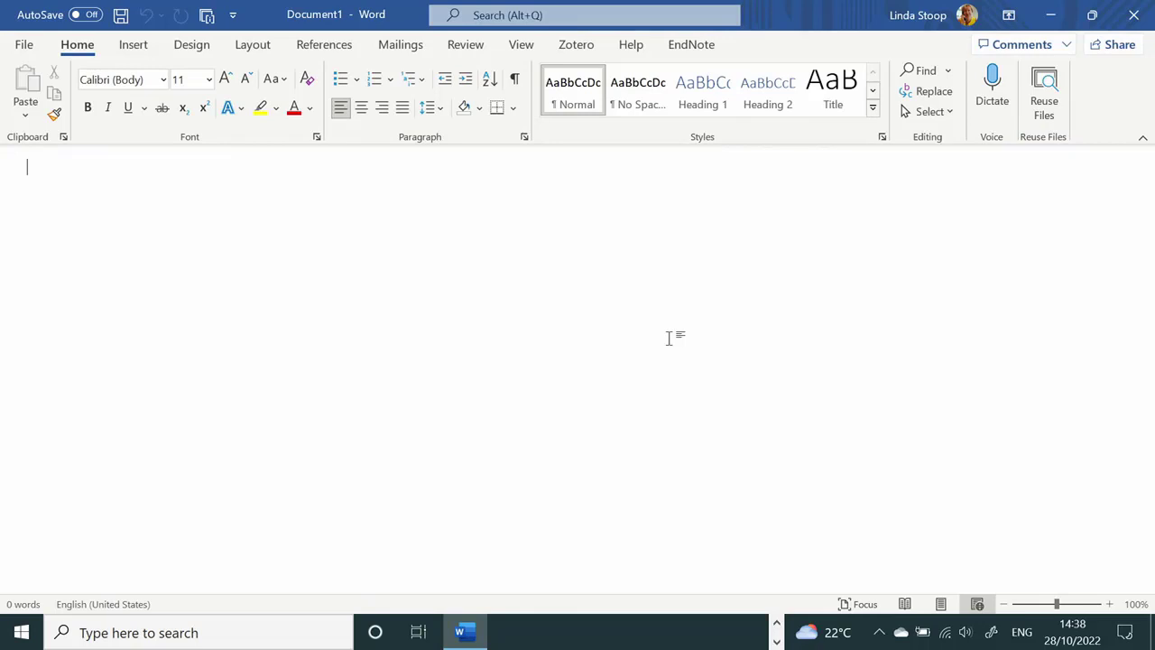
Look over the citation styles that the EndNote plug-in offers for the document, without changing the style.
{"action": "left_click", "coordinate": [690, 44]}
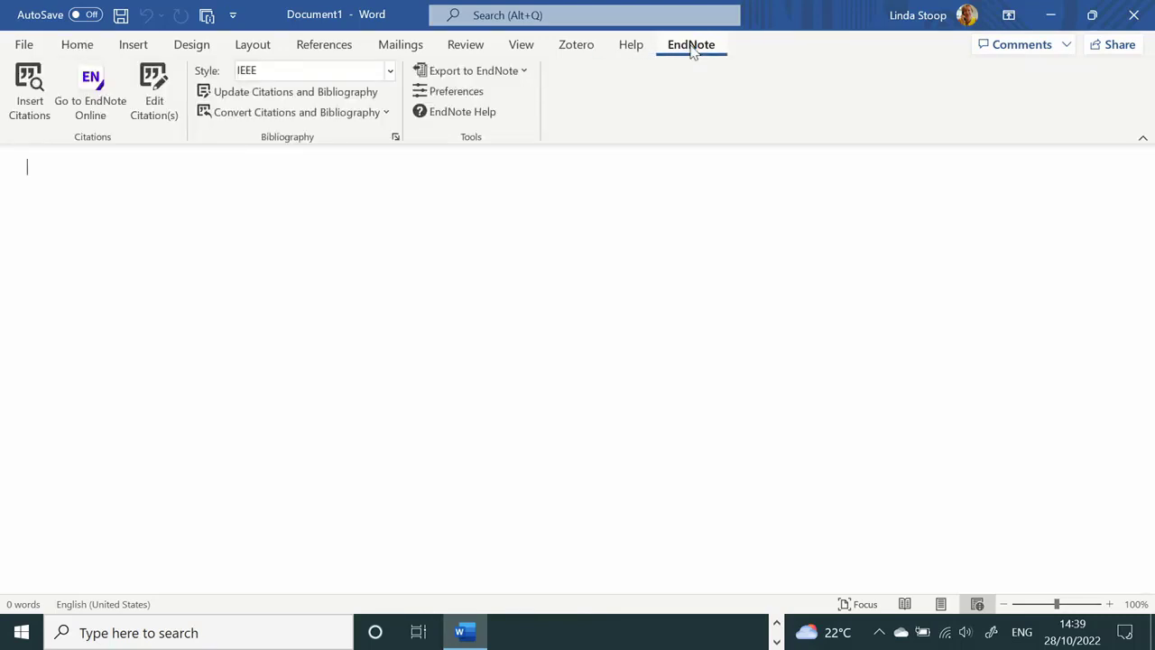
{"action": "left_click", "coordinate": [389, 72]}
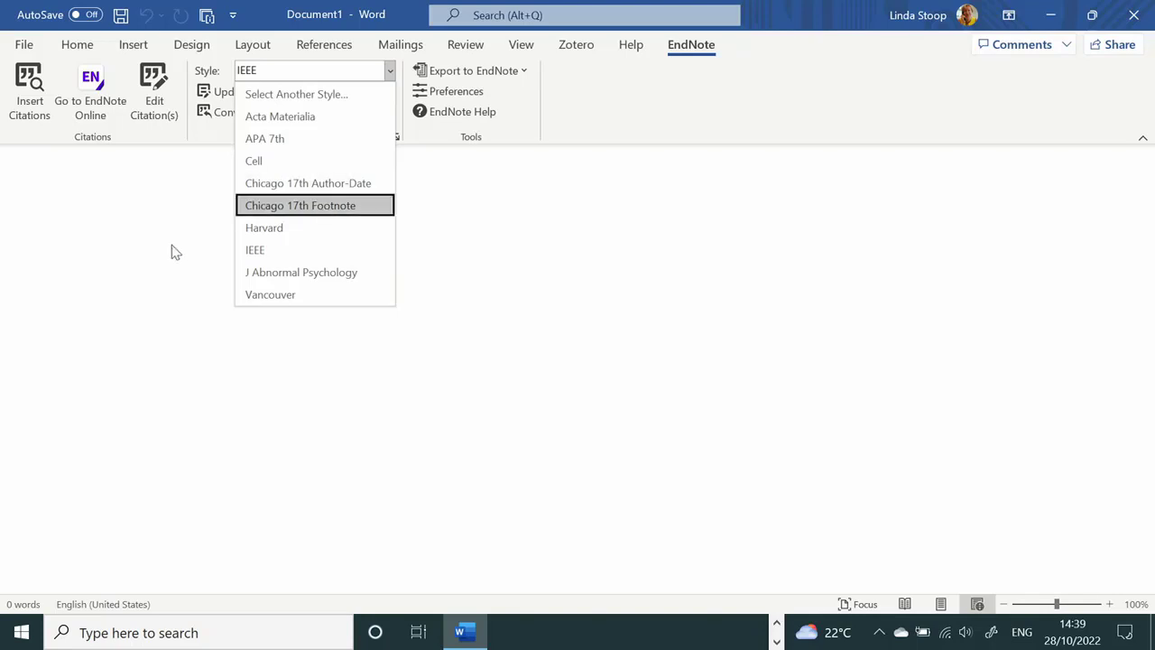
{"action": "left_click", "coordinate": [192, 226]}
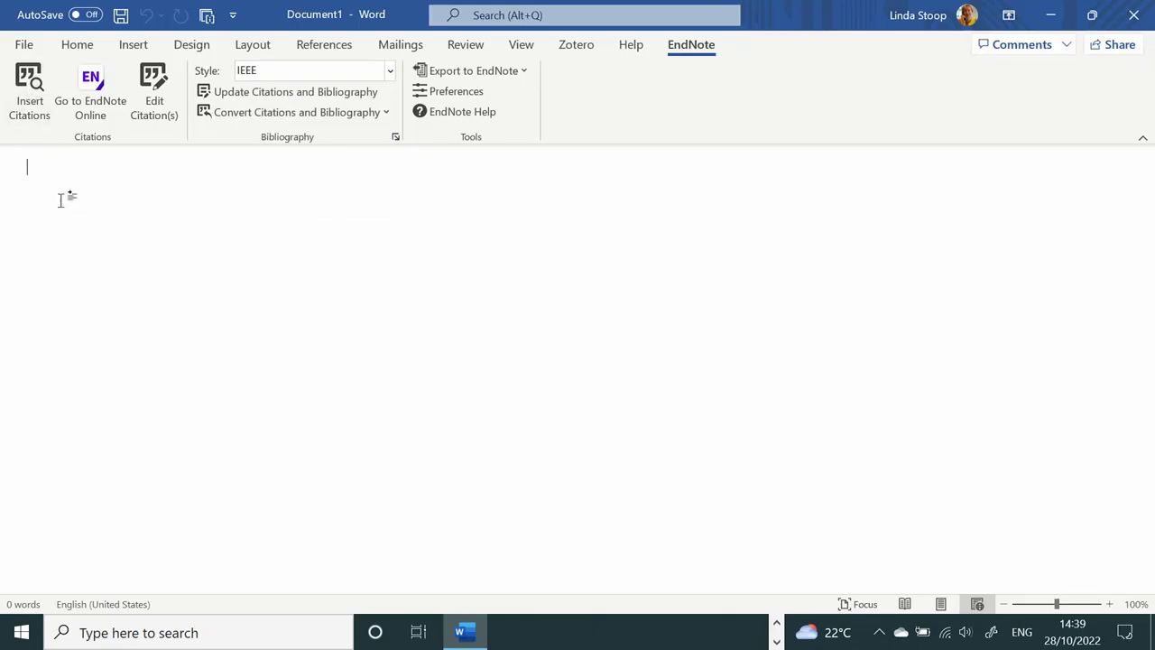
Enter the line IENVIEINEOENIOE, ending it with a citation of the second "Adsorption mechanisms of five bisphenol analogues on PVC microplastics" reference found for ENVIRONMENT.
{"action": "type", "text": "IENVIEINEOENIOE"}
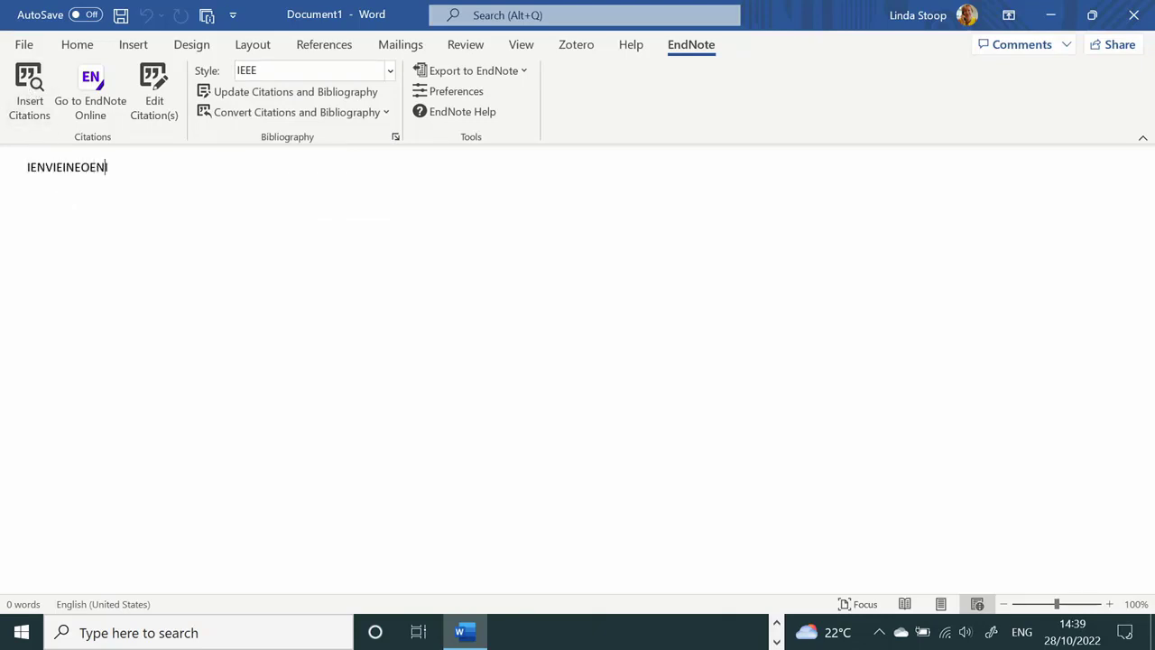
{"action": "left_click", "coordinate": [27, 122]}
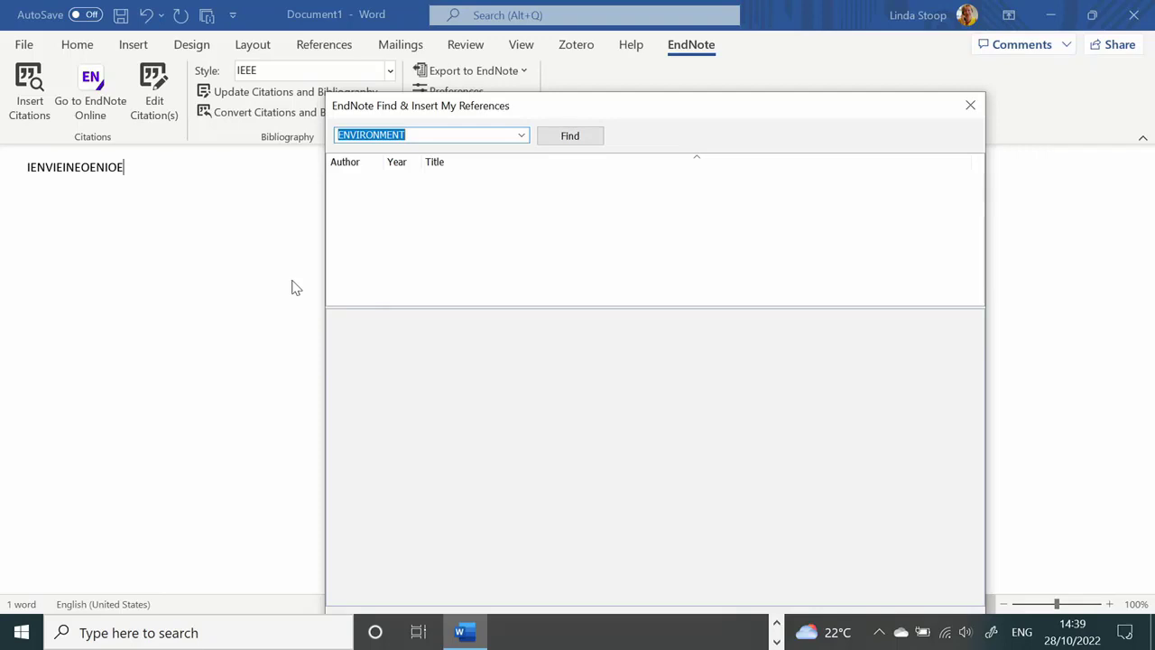
{"action": "left_click", "coordinate": [566, 136]}
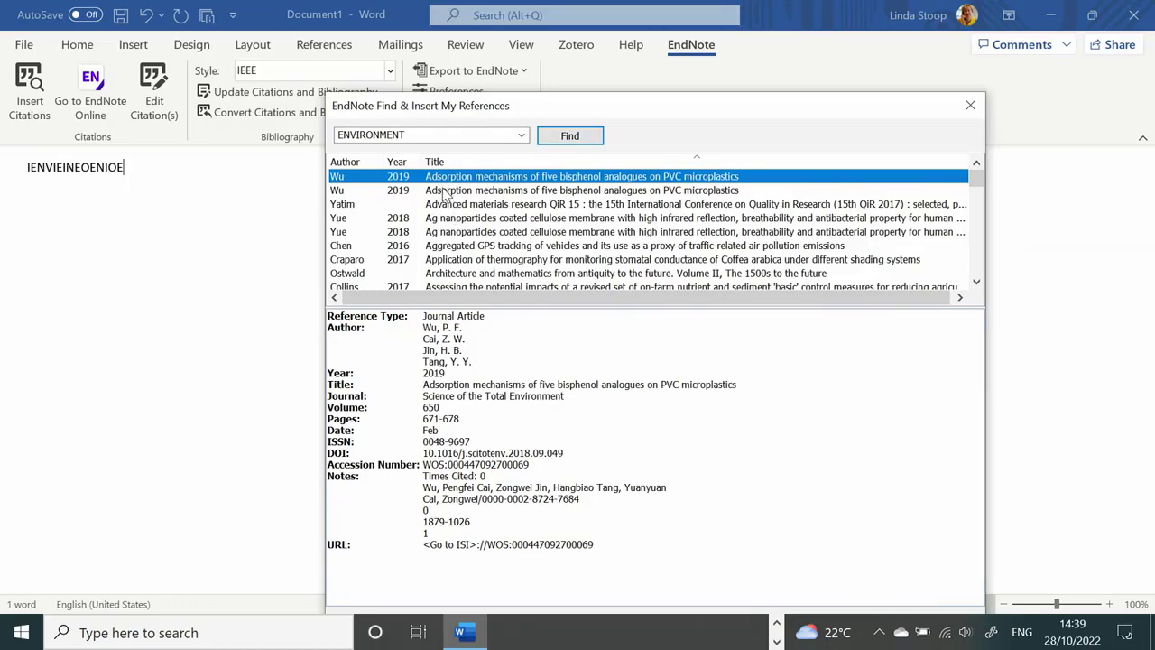
{"action": "double_click", "coordinate": [443, 191]}
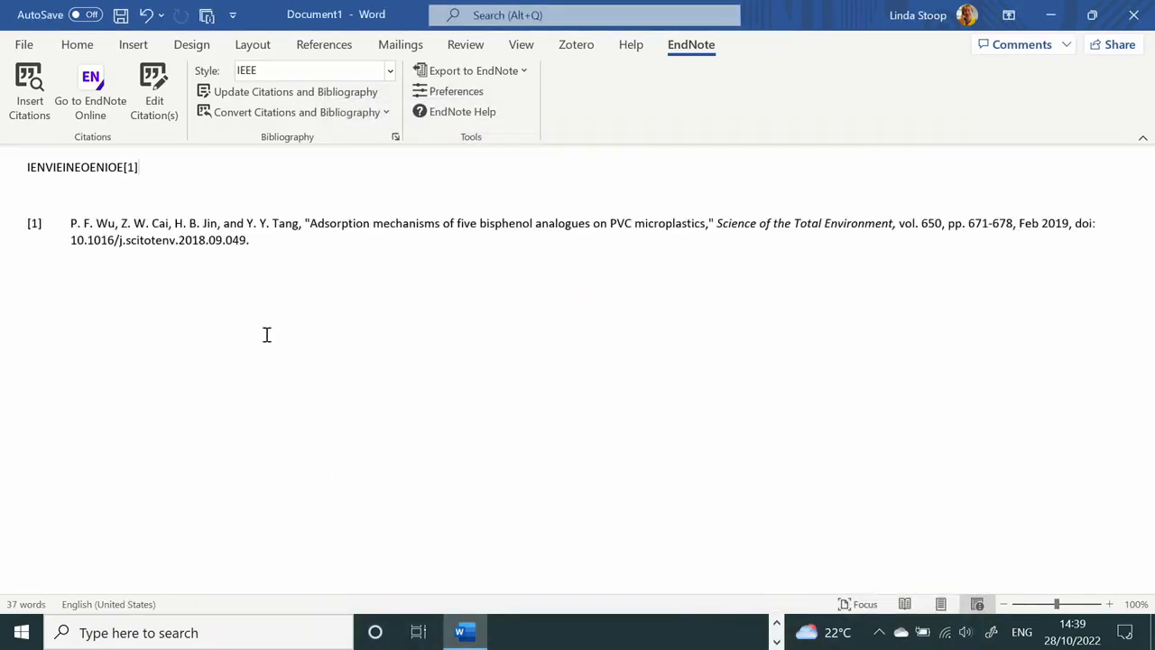
{"action": "key", "text": "Return"}
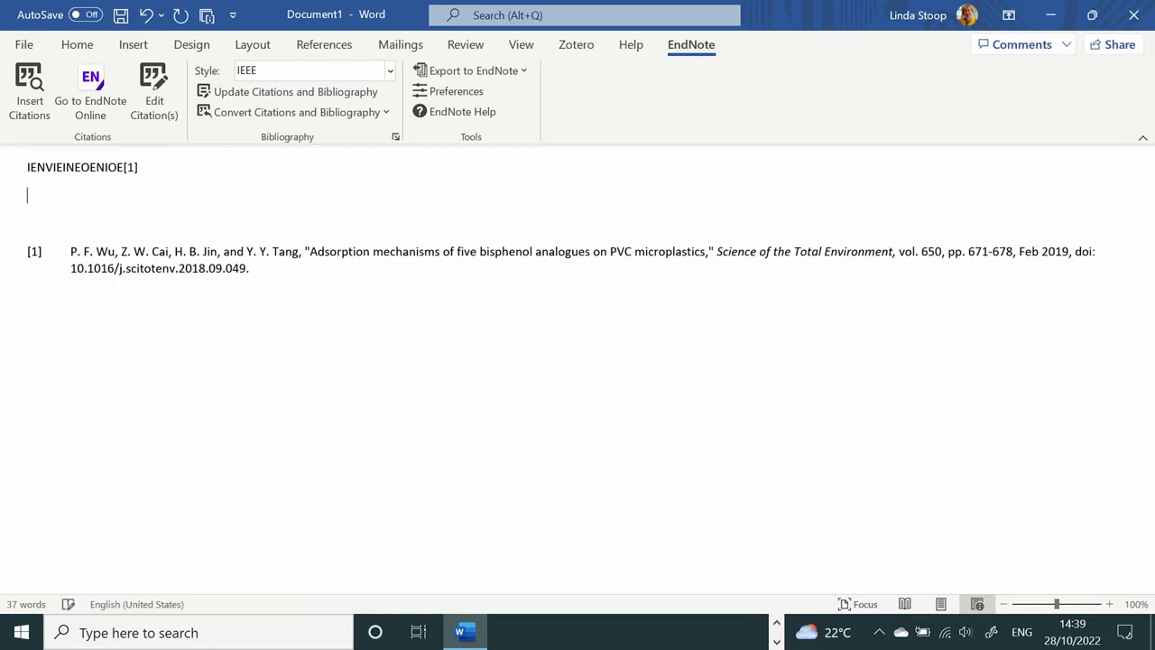